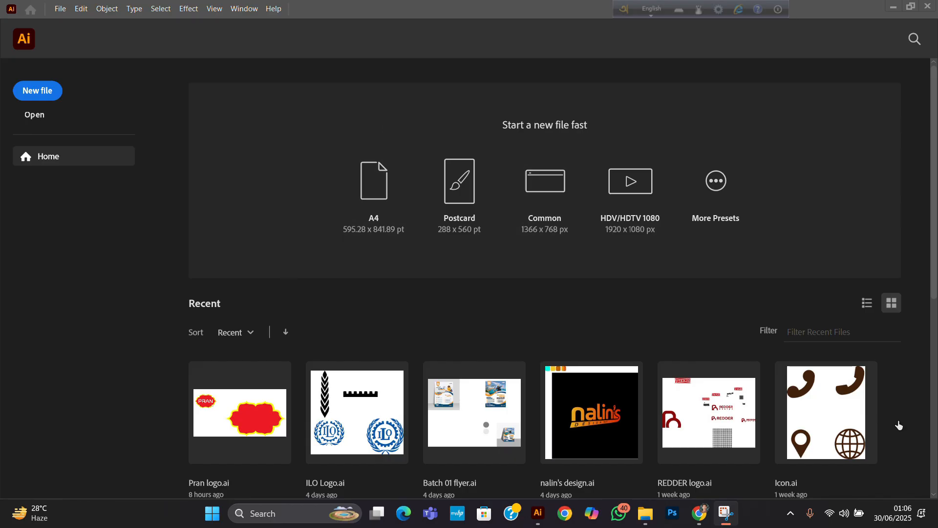
- Create a new 1000 x 1000 px document named "Pran logo" in RGB colour mode
click(44, 89)
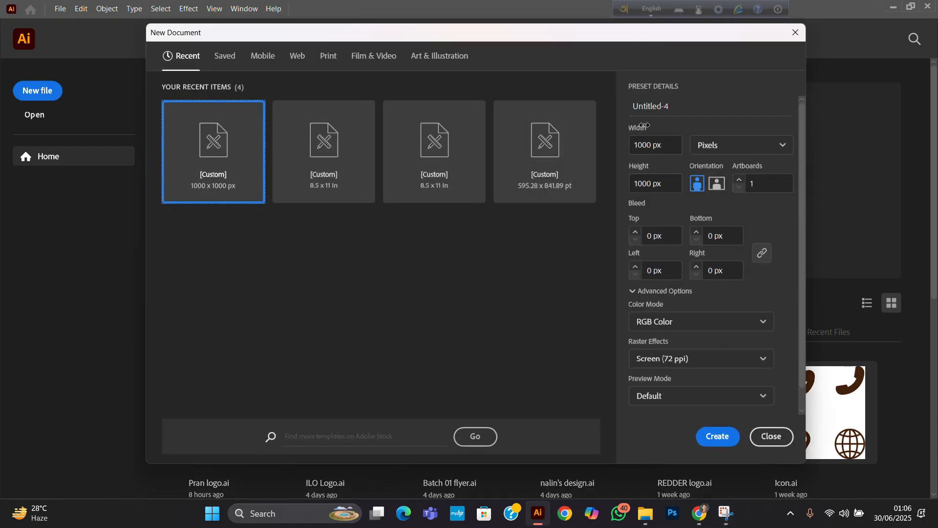
click(670, 108)
key(ctrl+a)
text(Pr)
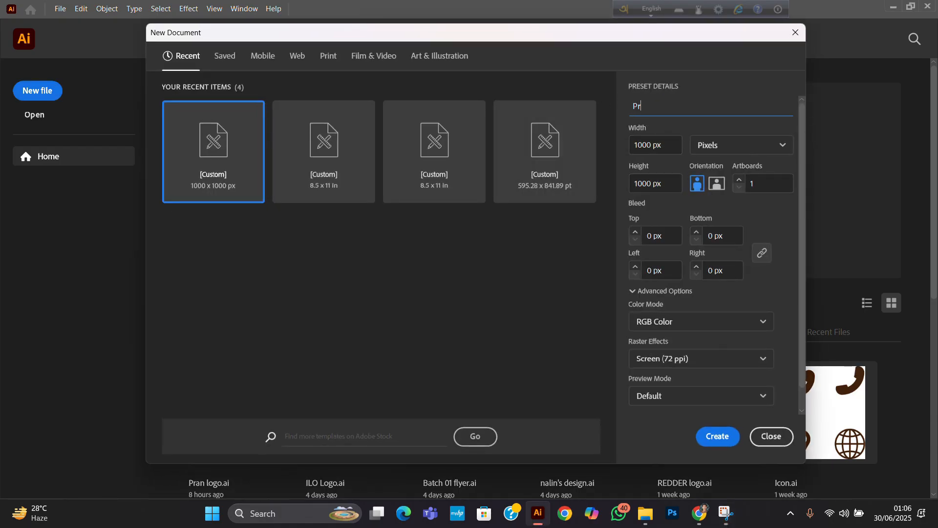
text(an logo)
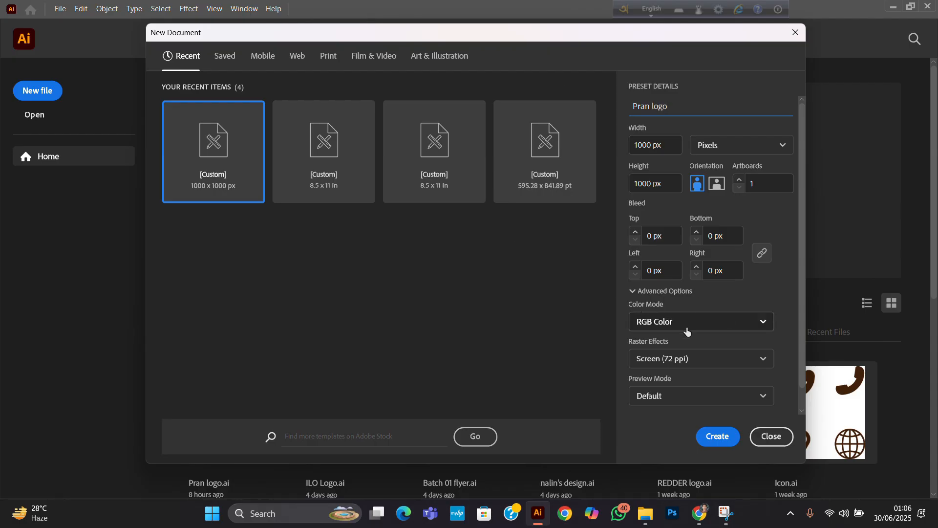
click(718, 436)
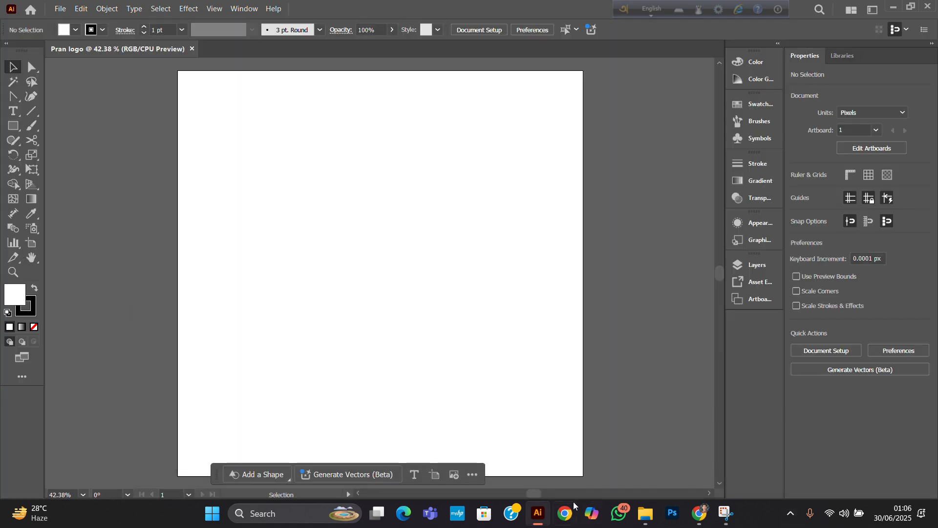
- Place the pran-logo-png image from the Downloads folder beside the artboard, embed it and deselect it
click(645, 513)
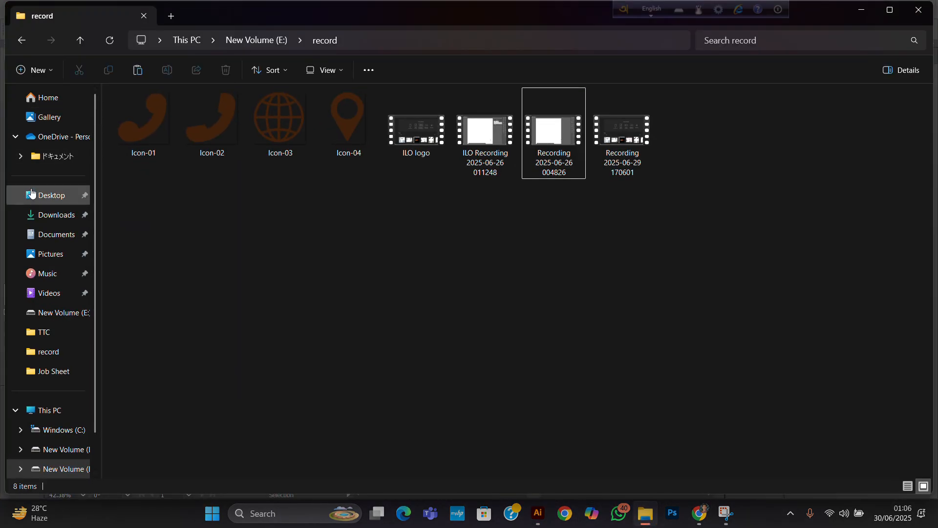
click(36, 217)
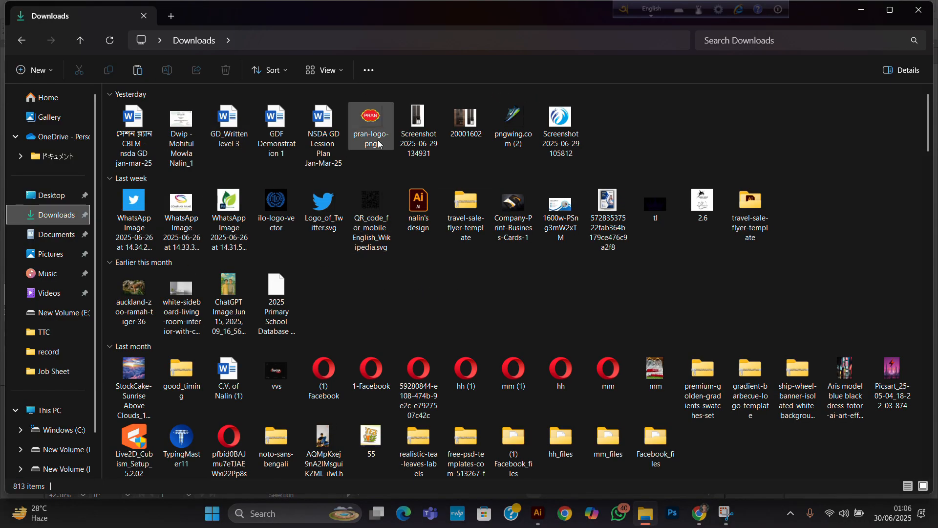
drag(364, 128, 153, 142)
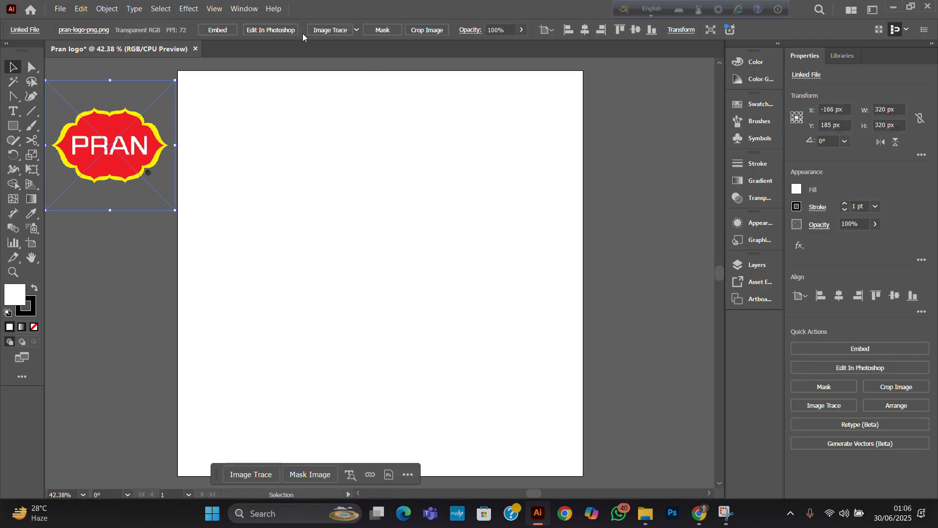
click(207, 29)
key(ctrl+shift+a)
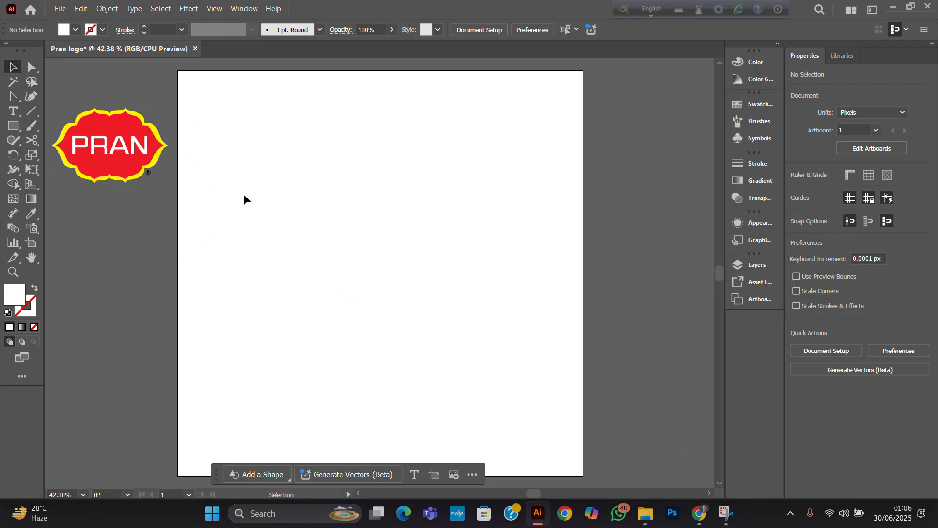
- Show the rulers and place three horizontal guides below the logo, the lowest at about Y 465 px
key(a)
key(ctrl+r)
key(v)
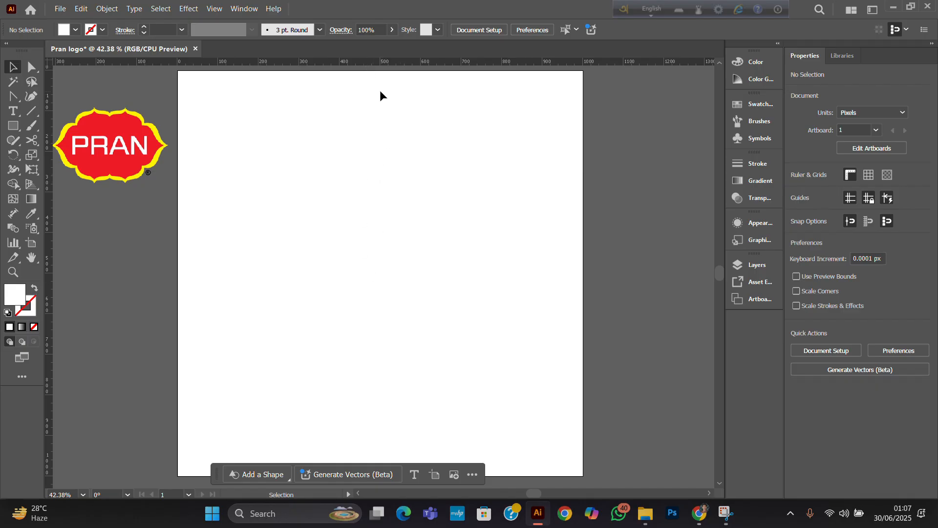
drag(366, 61, 113, 190)
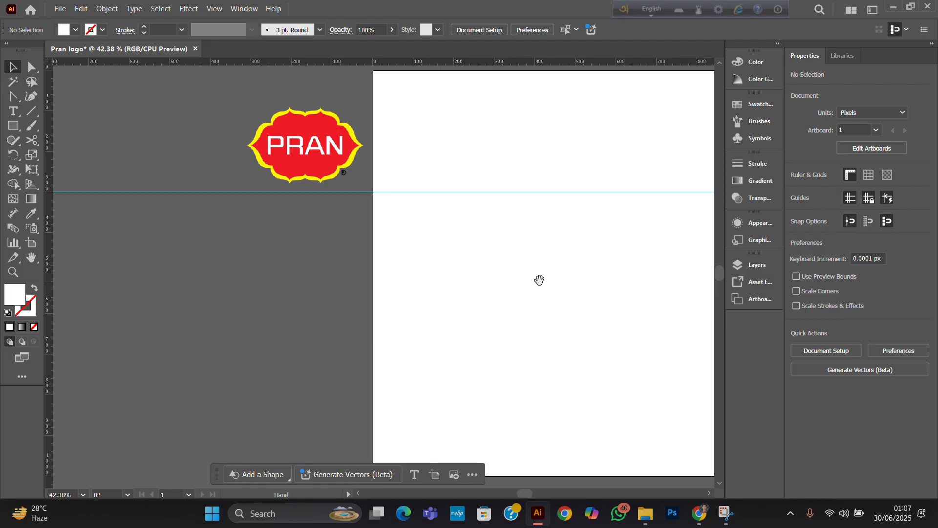
scroll(538, 278, right, 2)
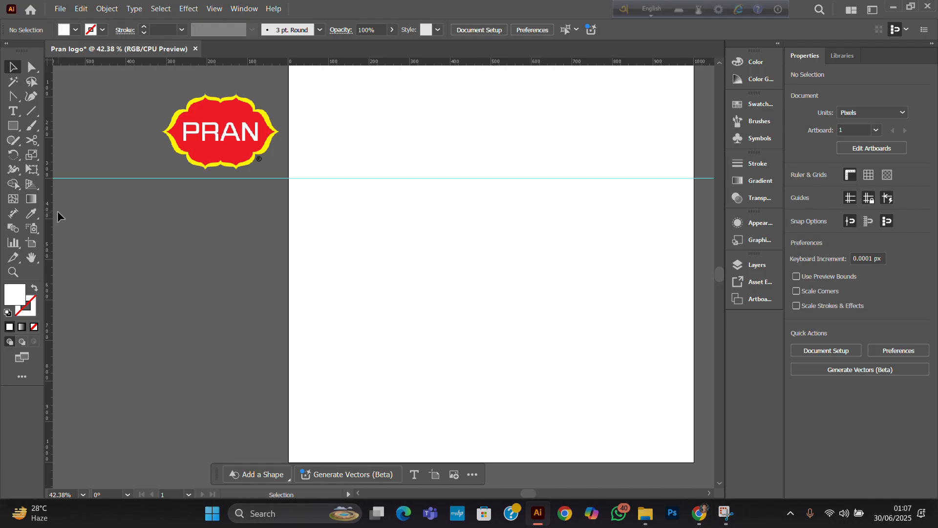
drag(377, 62, 361, 210)
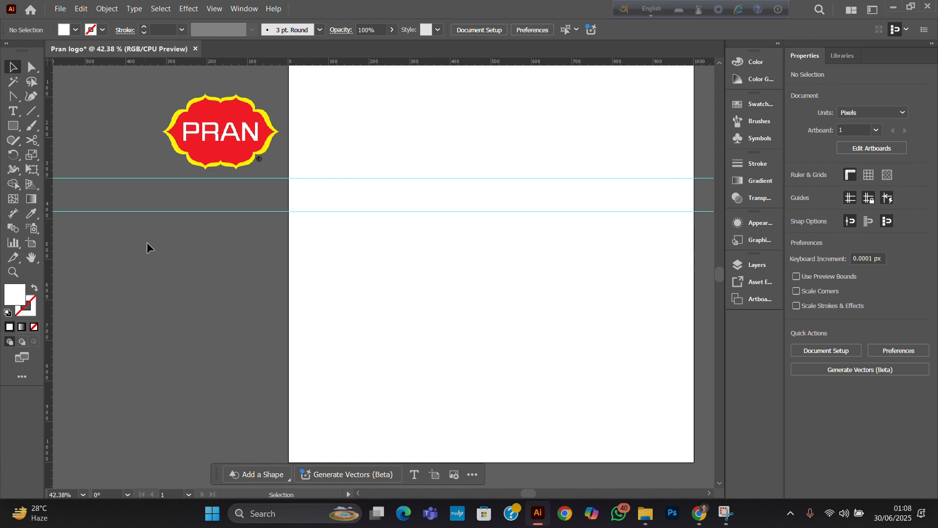
drag(404, 62, 175, 244)
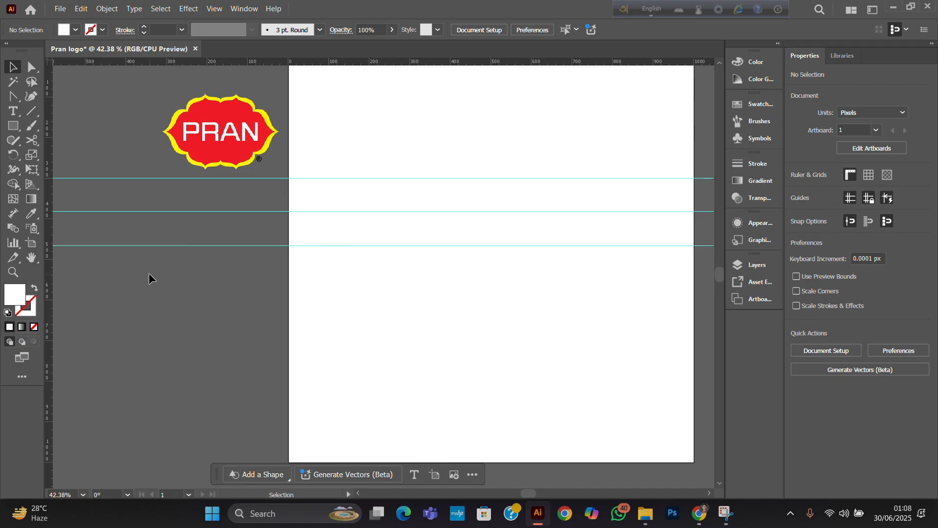
- Unlock the guides and nudge the lowest one up to Y 460 px
right_click(366, 300)
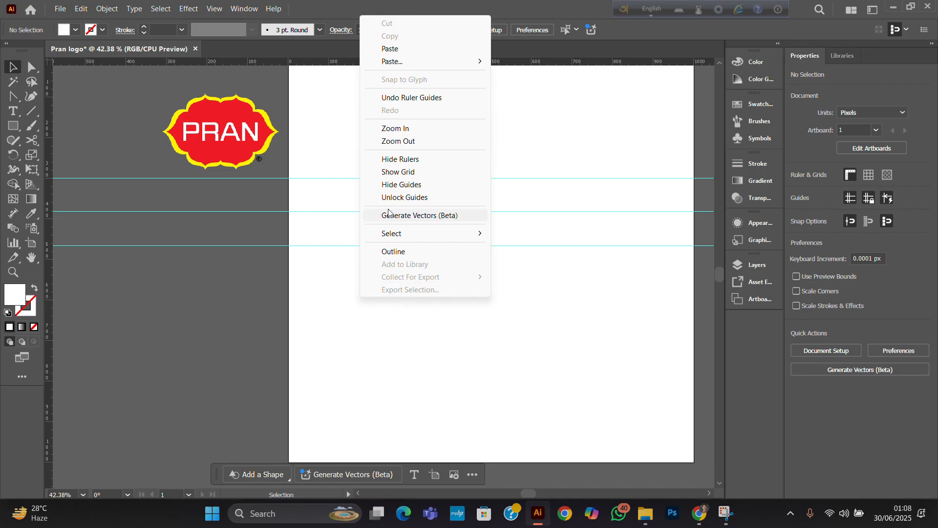
click(398, 198)
click(419, 245)
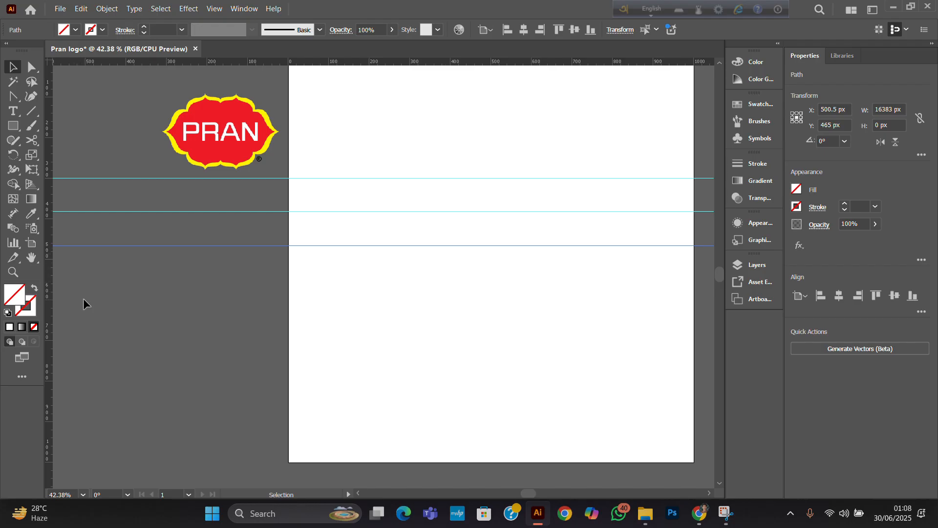
key(Up)
key(Up)
key(Up)
key(Up)
key(Up)
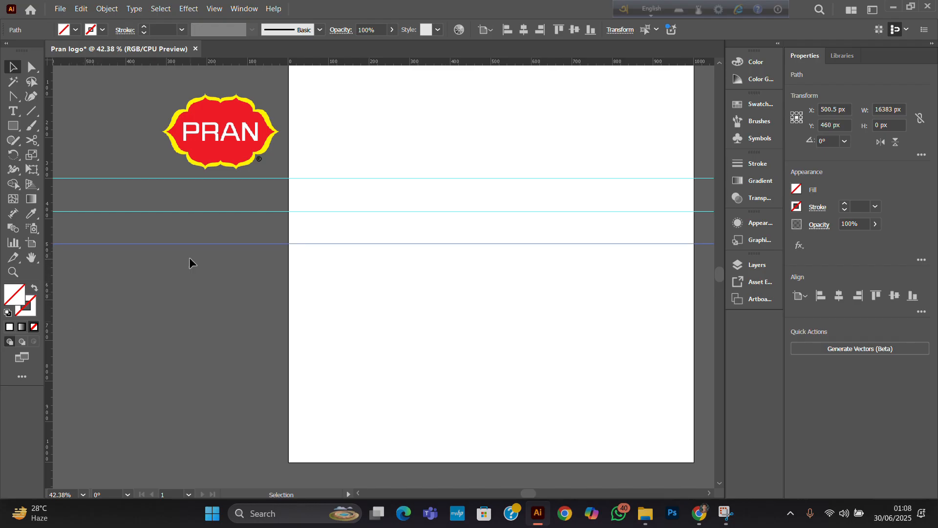
click(422, 293)
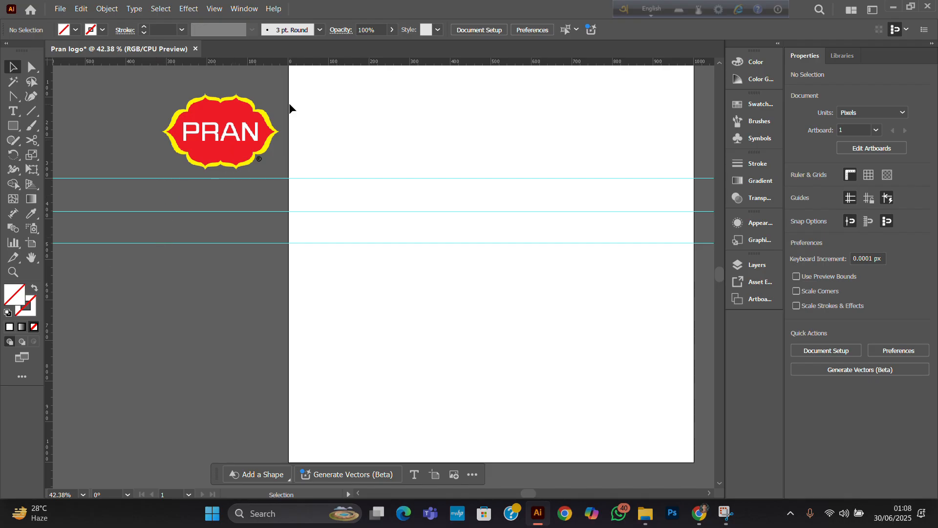
- Place a fourth horizontal guide below the others at about Y 596 px
drag(307, 65, 249, 298)
click(361, 266)
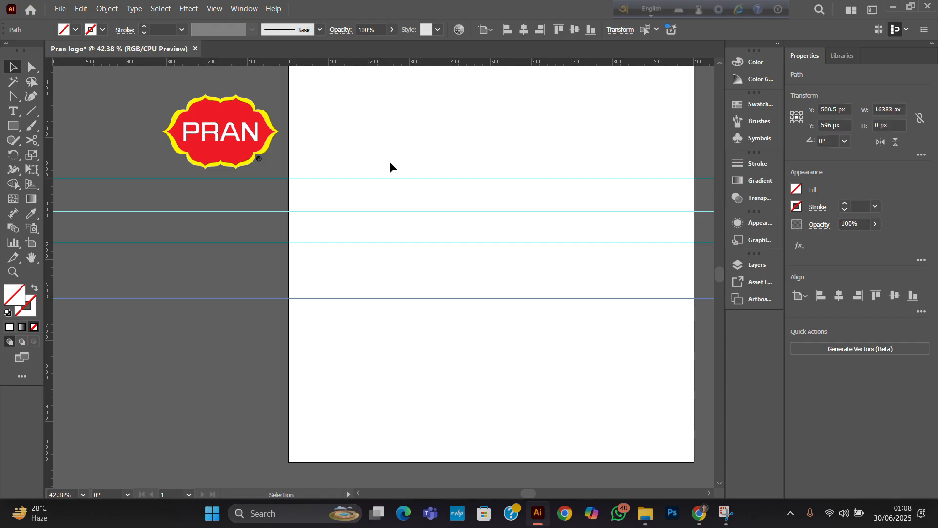
scroll(605, 185, down, 2)
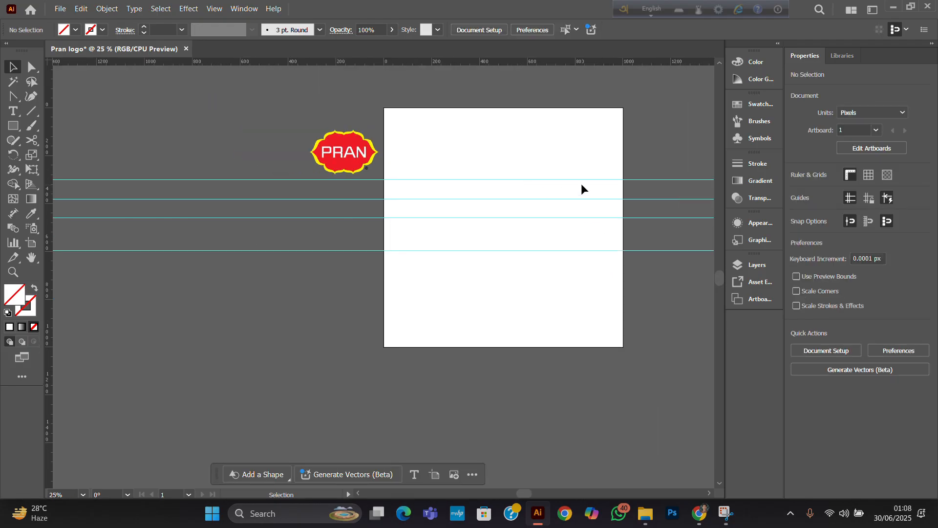
scroll(493, 218, up, 1)
scroll(445, 164, up, 1)
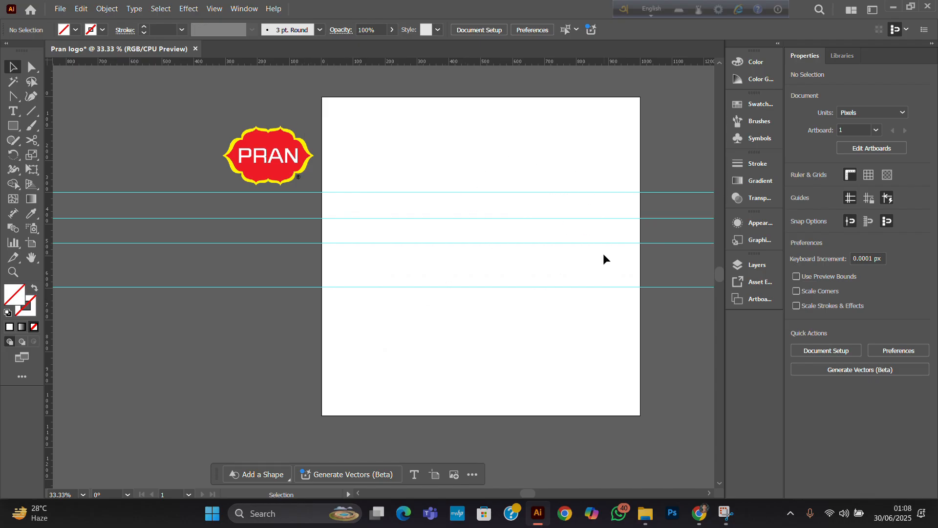
- Release all four horizontal guides into ordinary paths and lock the guides
drag(470, 198, 539, 357)
click(443, 151)
drag(442, 150, 529, 357)
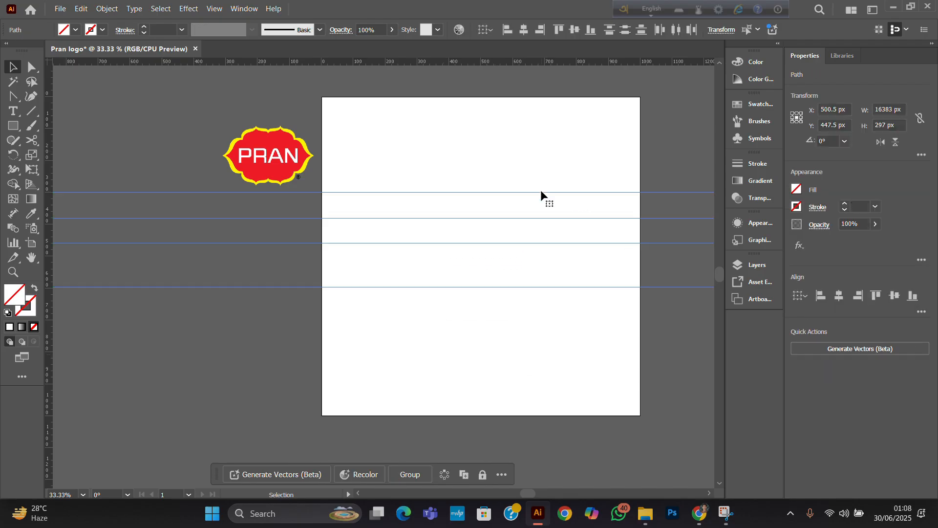
right_click(497, 166)
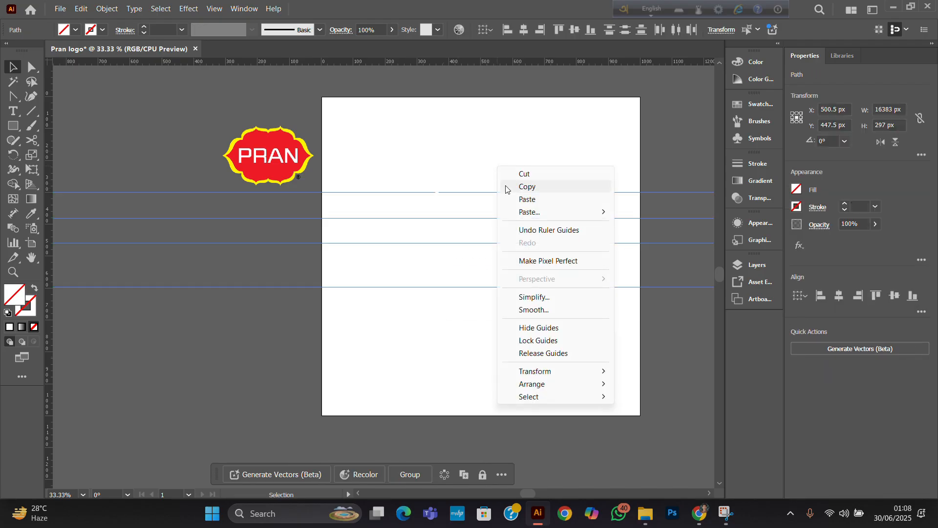
click(524, 353)
click(512, 155)
right_click(559, 174)
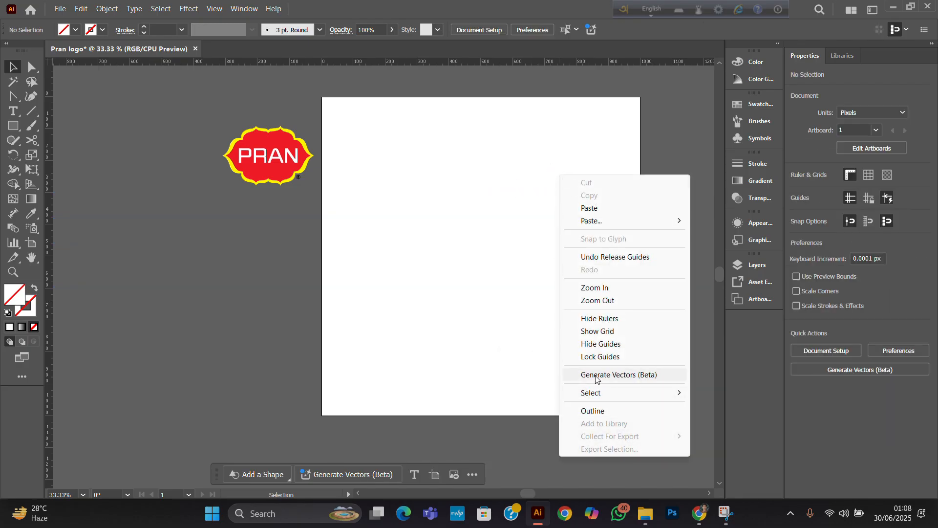
click(601, 343)
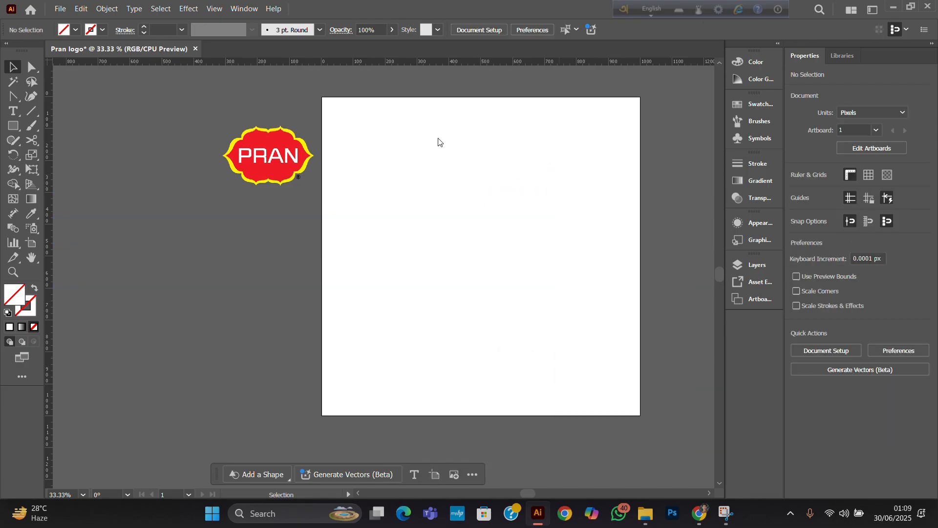
- Create a copy of the four horizontal paths rotated by 90°
drag(436, 153, 559, 364)
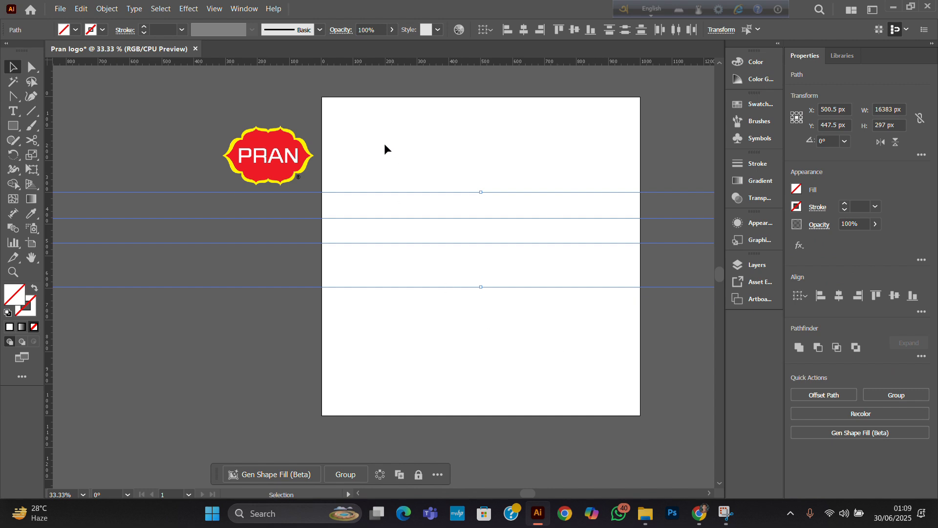
right_click(470, 264)
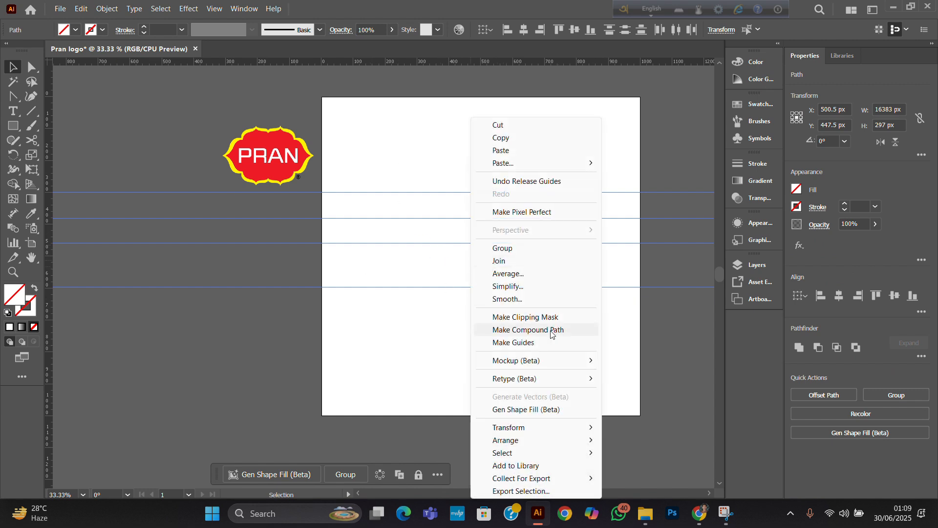
mouse_move(517, 427)
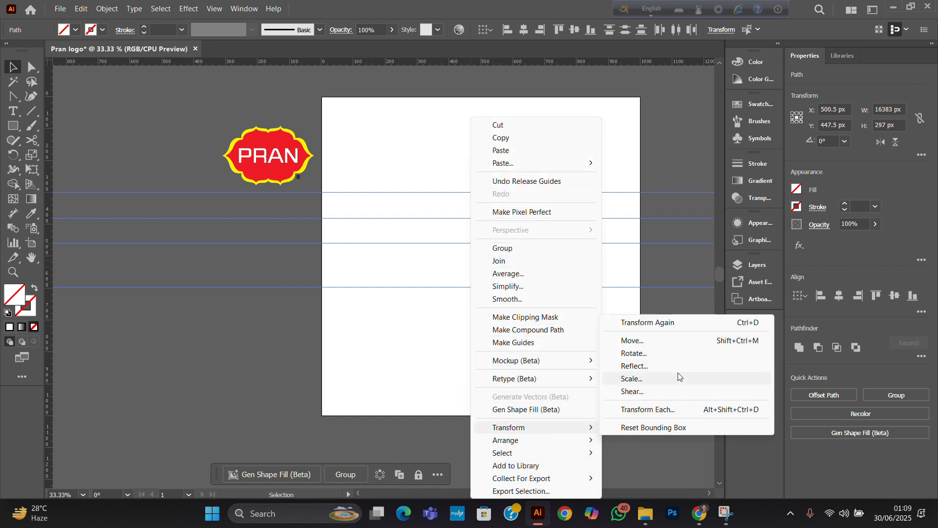
click(654, 352)
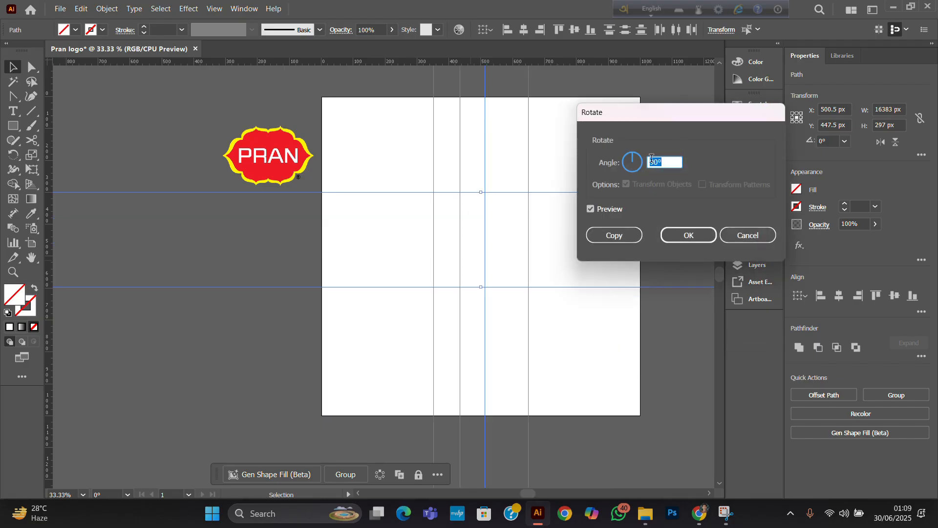
click(614, 240)
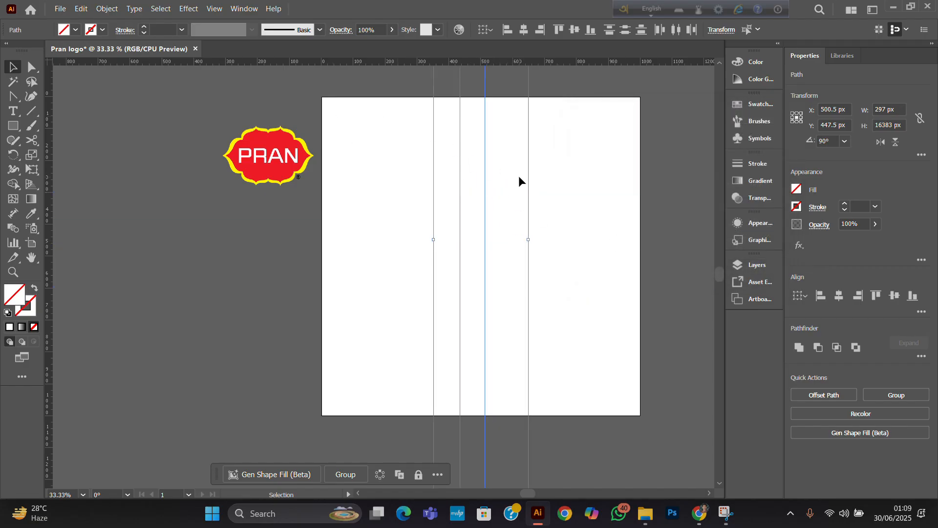
- Reflect the four rotated paths across the vertical axis and deselect them
right_click(504, 177)
mouse_move(561, 428)
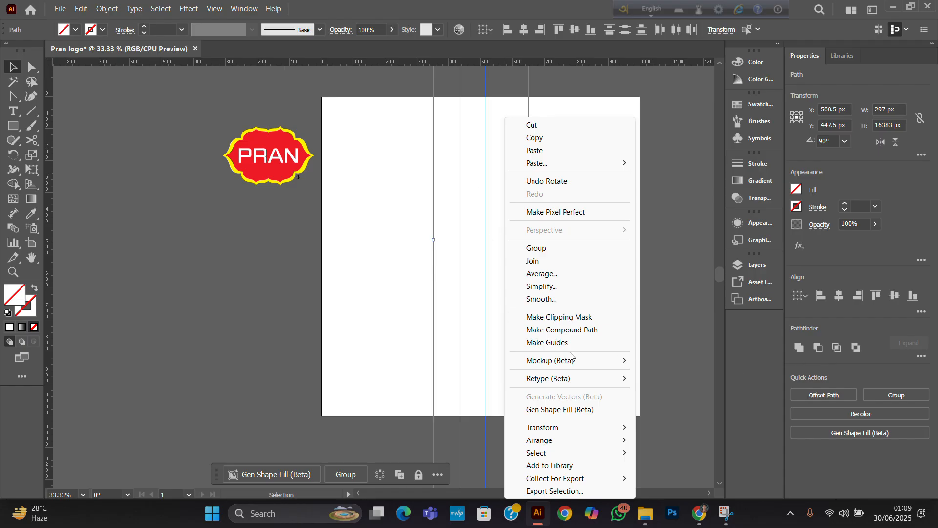
click(665, 366)
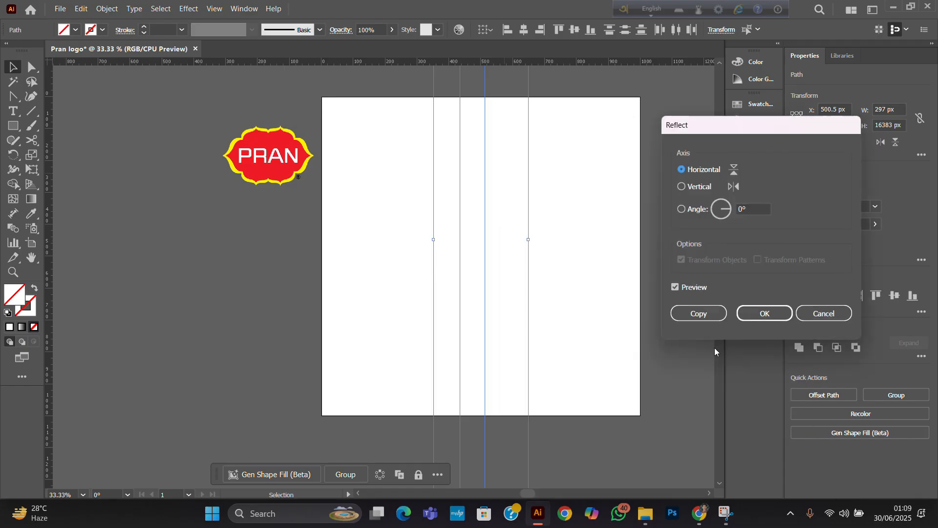
click(688, 187)
click(766, 313)
click(300, 96)
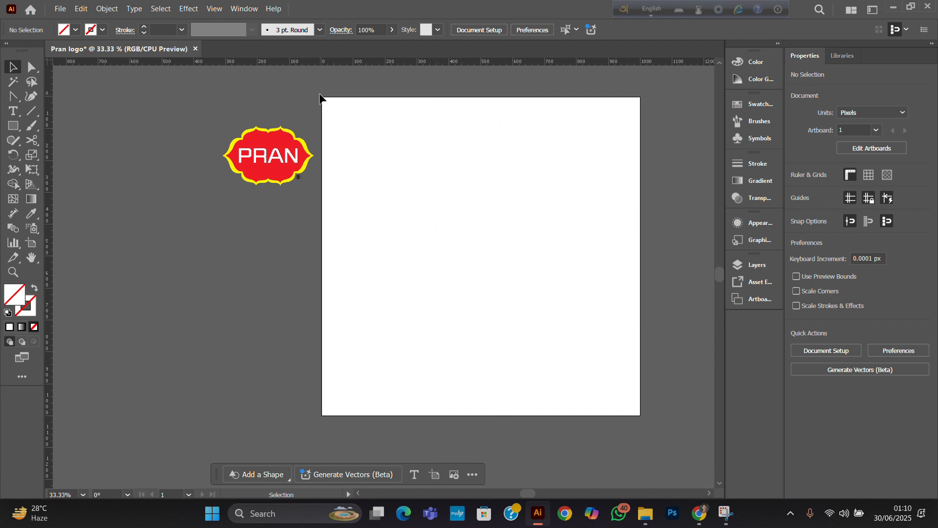
drag(367, 160, 644, 412)
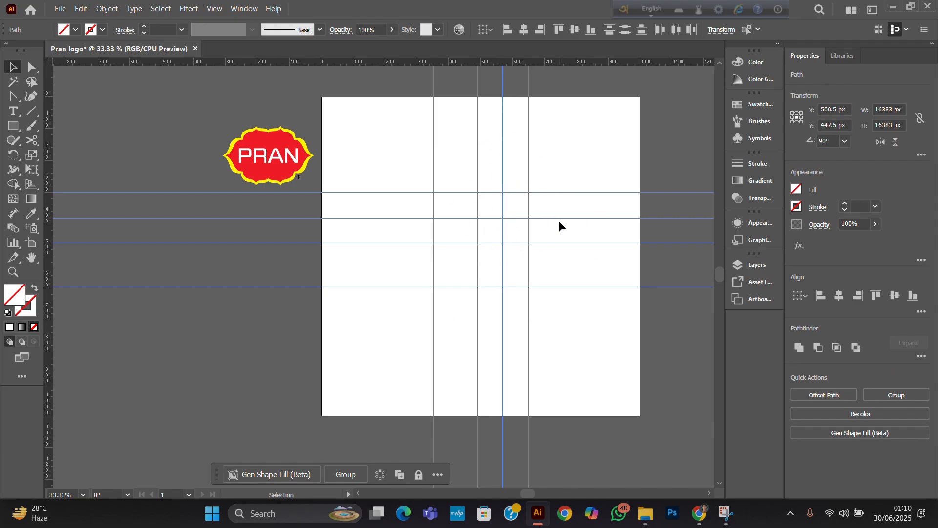
key(ctrl+z)
right_click(369, 126)
click(348, 107)
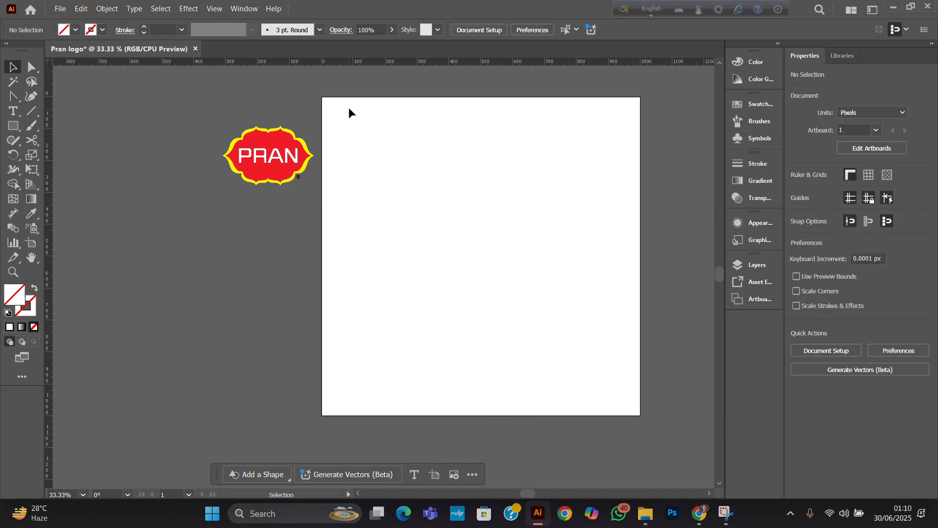
right_click(349, 108)
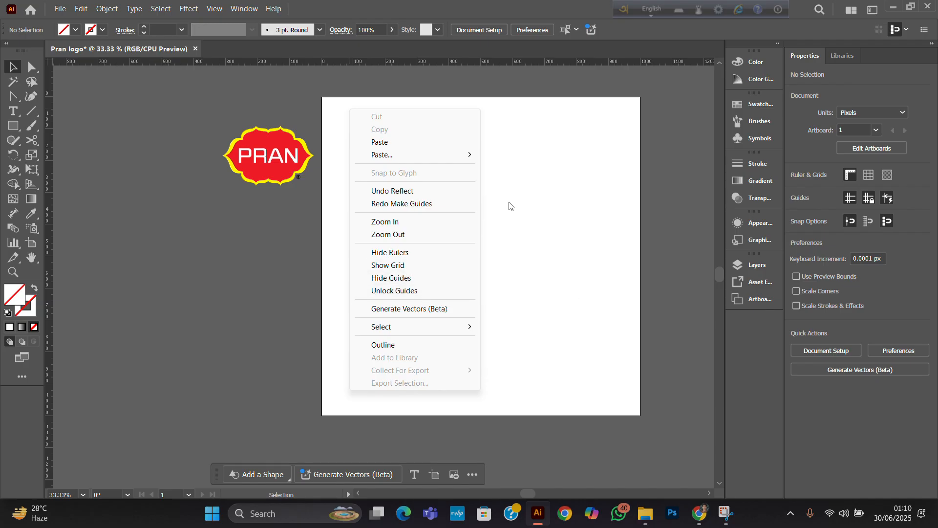
click(322, 100)
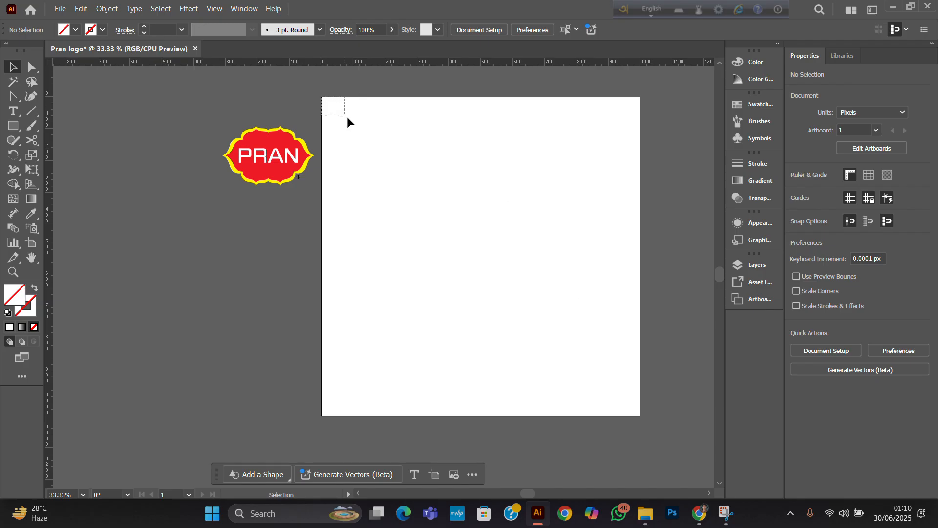
- Convert all the horizontal and vertical construction paths on the artboard into guides
drag(347, 118, 640, 416)
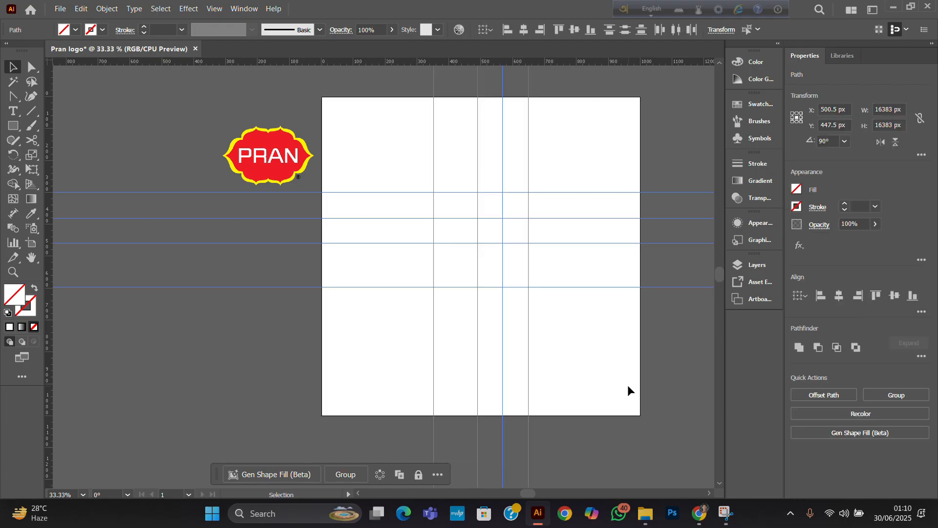
right_click(470, 240)
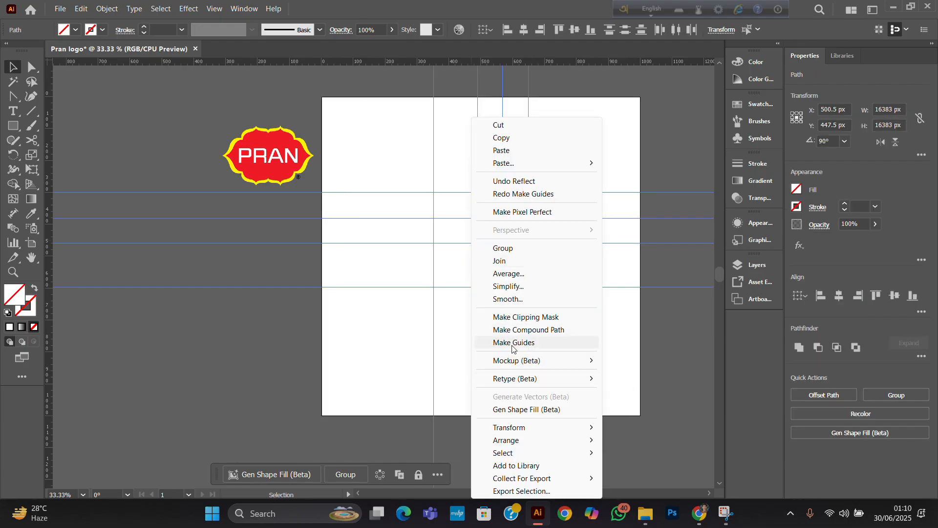
click(532, 343)
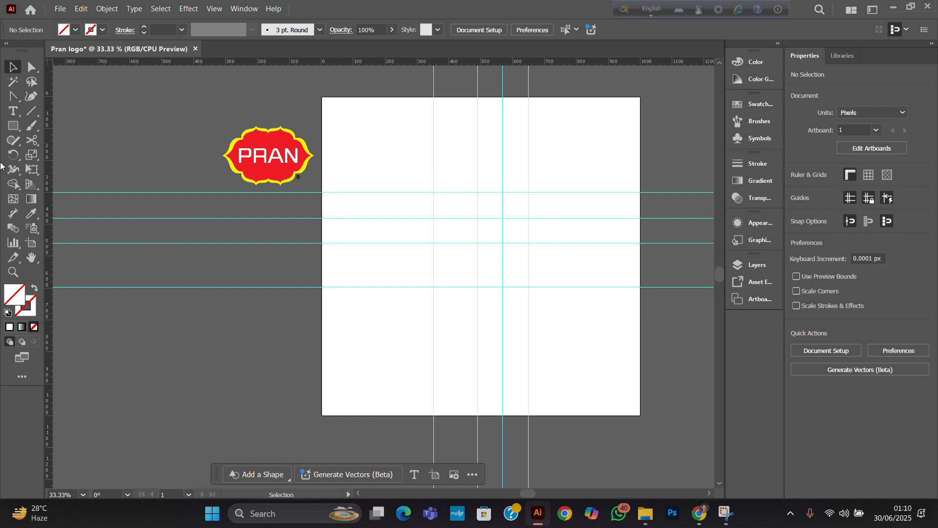
- Draw an open three-segment Pen path through the diagonal guide intersections, from X 649, Y 381 px via X 567, Y 299 px to X 352, Y 596 px
drag(13, 96, 49, 94)
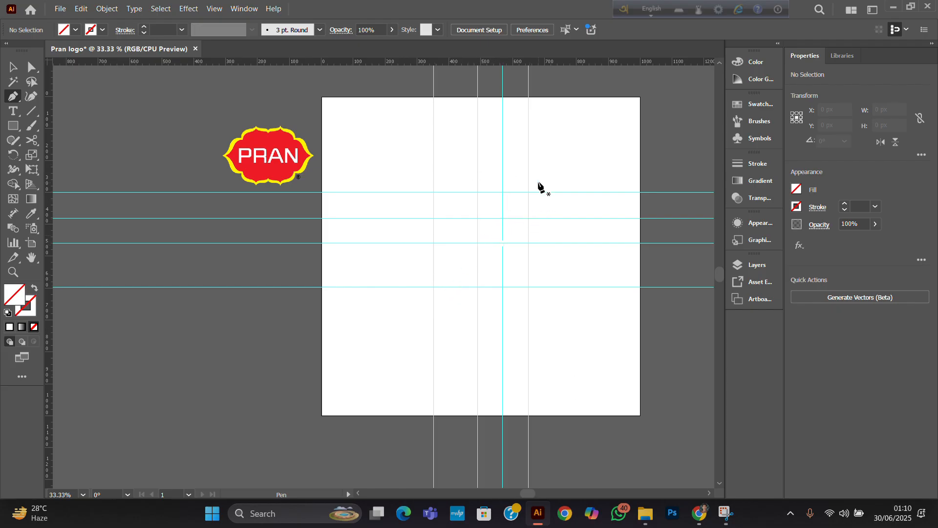
click(527, 218)
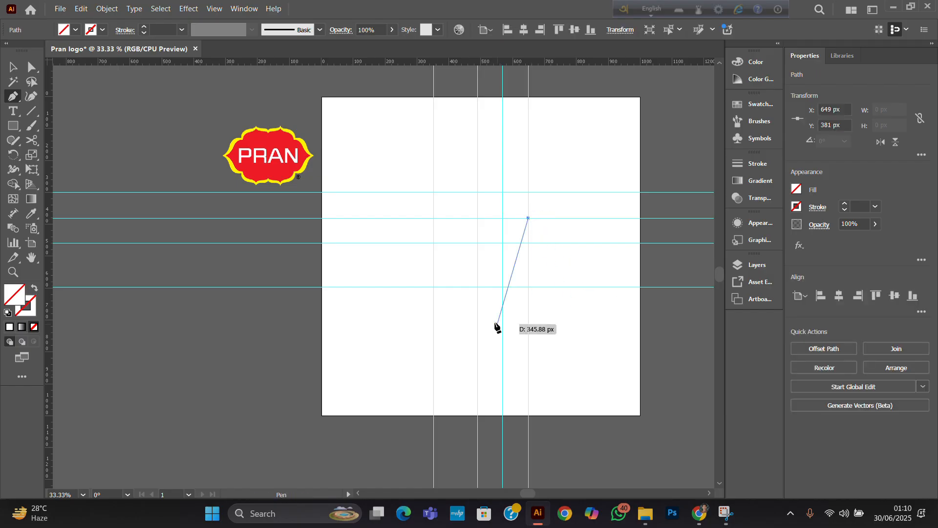
click(502, 192)
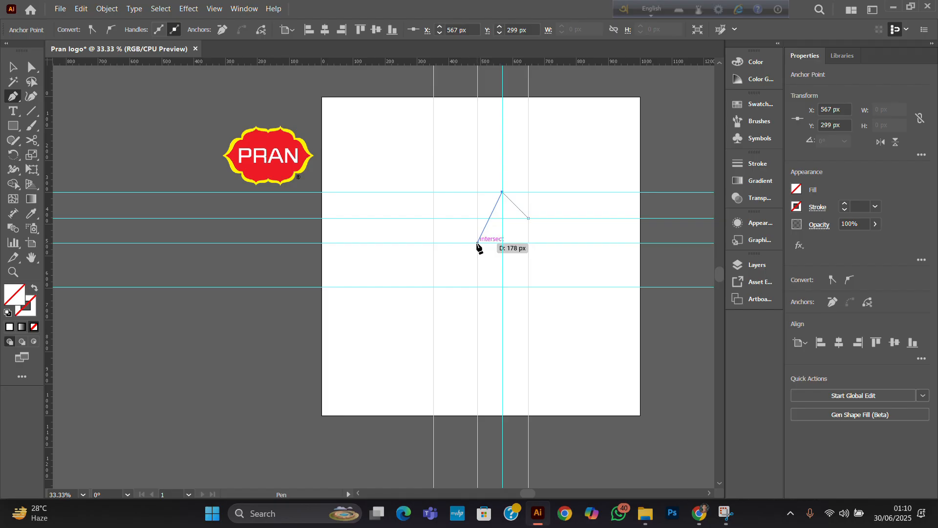
click(478, 243)
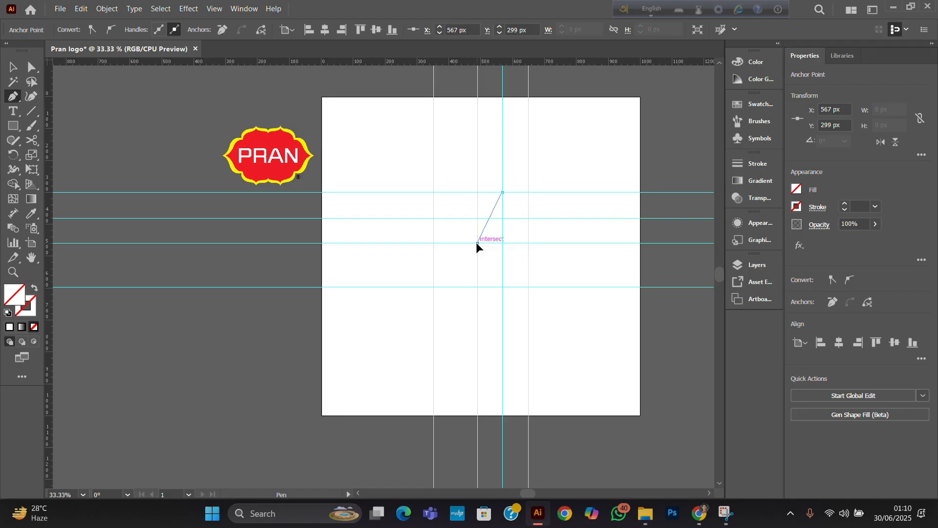
click(433, 286)
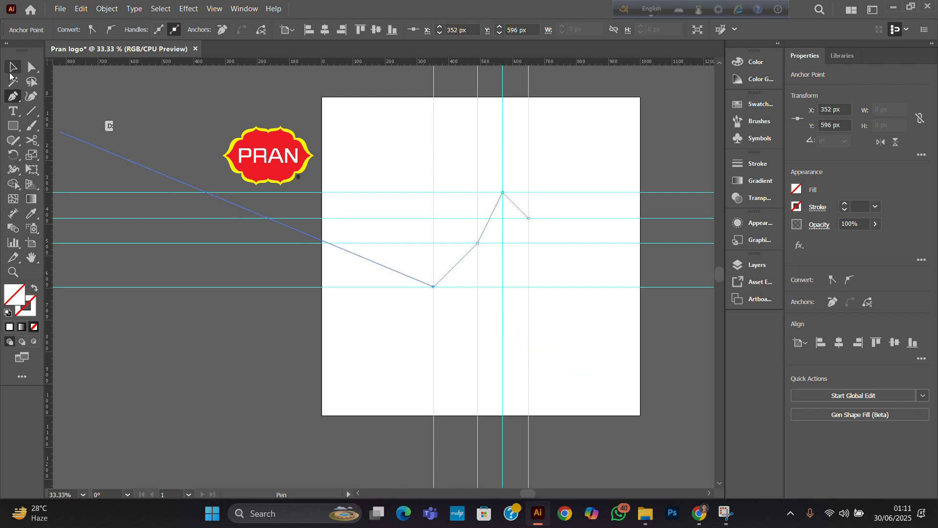
click(11, 69)
- Add an anchor point near the middle of each of the path's three segments
click(14, 96)
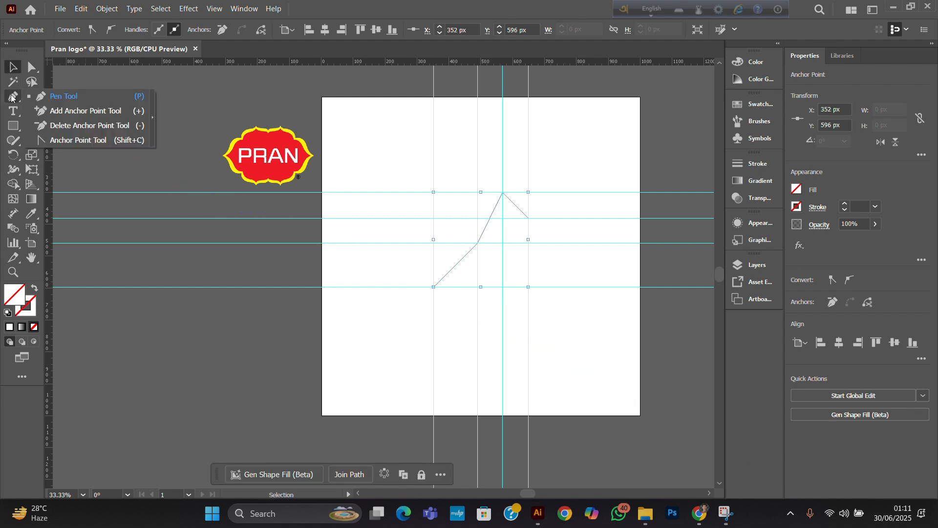
click(73, 111)
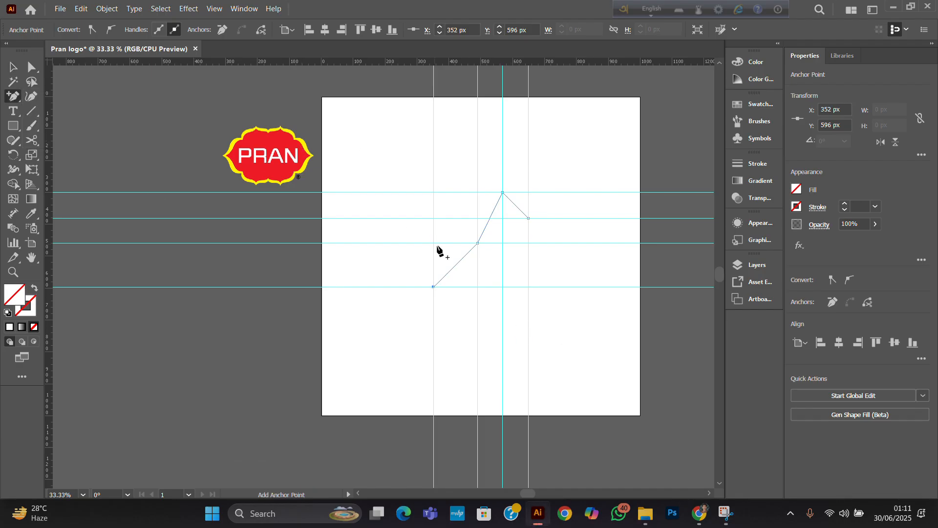
scroll(508, 208, up, 2)
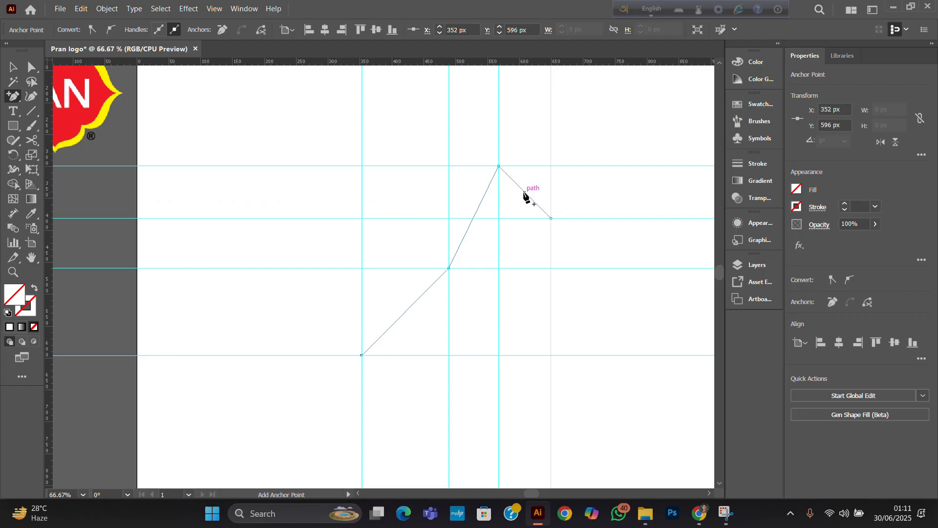
click(525, 192)
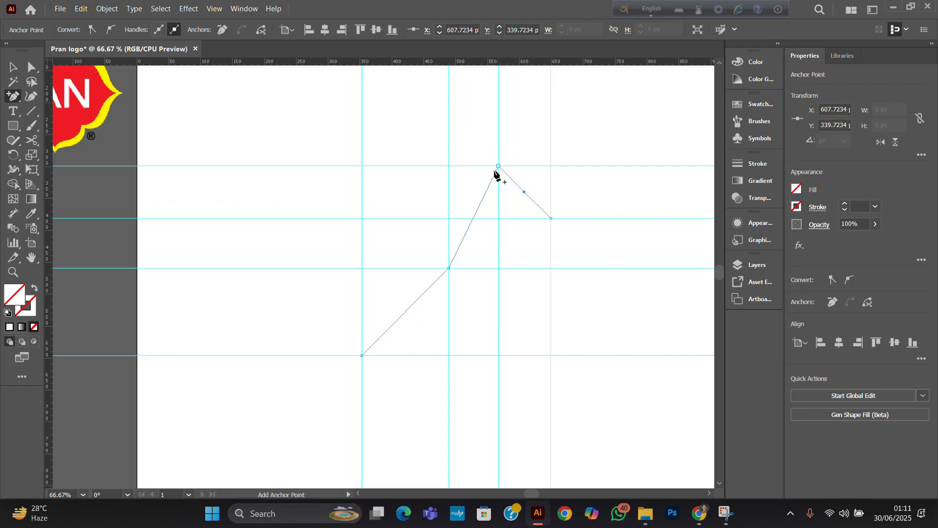
click(473, 218)
scroll(461, 258, down, 2)
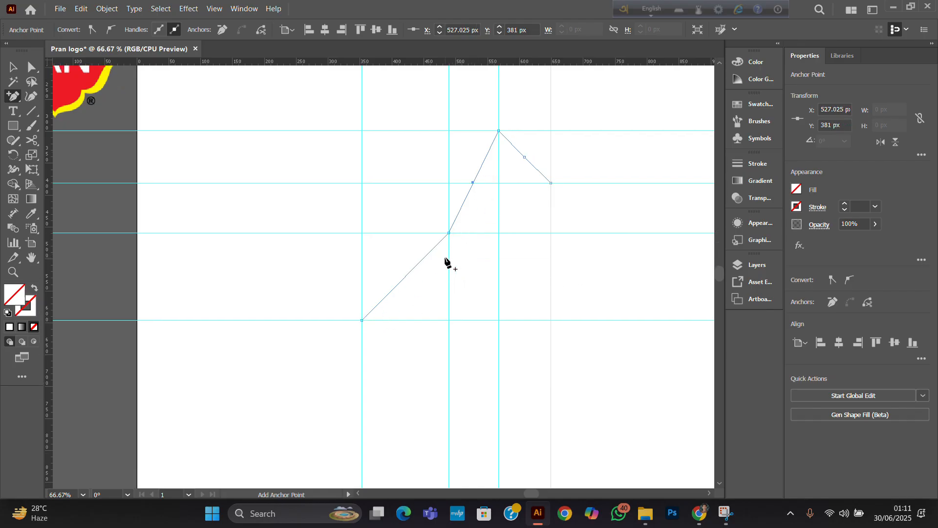
click(408, 275)
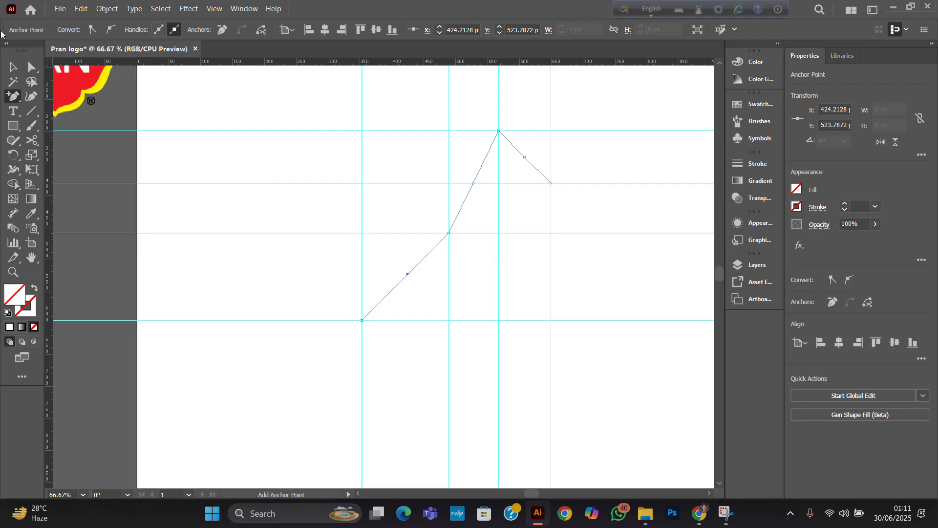
- Convert the middle anchors of the two upper segments into smooth points with horizontal handles, bending both segments into S-curves
click(14, 96)
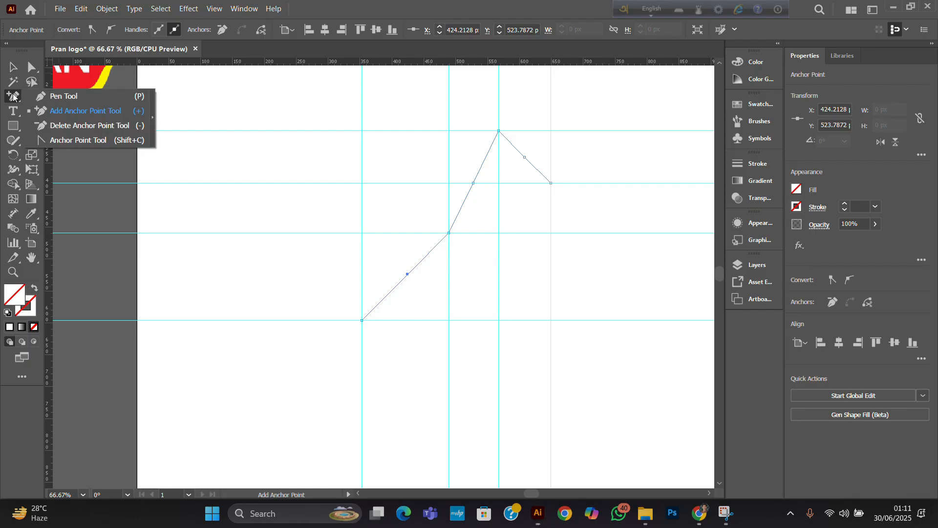
click(57, 141)
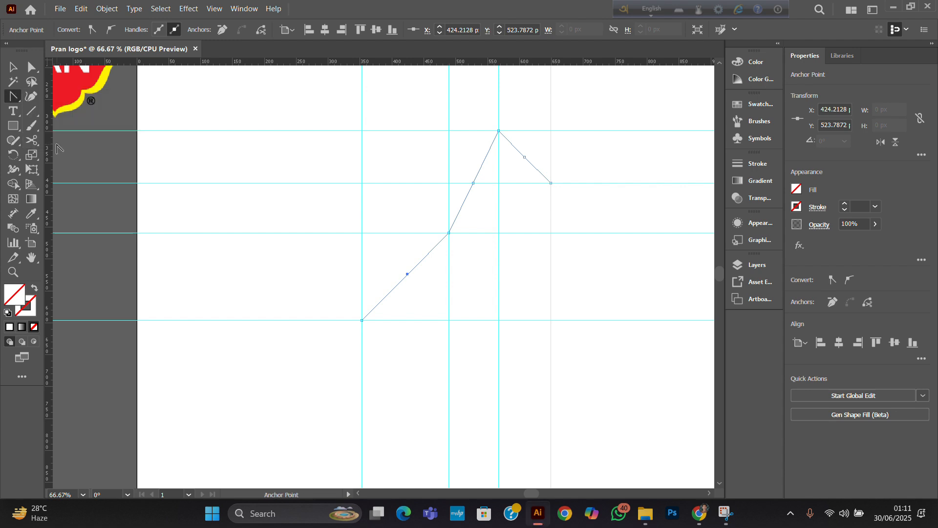
click(523, 158)
drag(524, 157, 499, 158)
scroll(499, 159, up, 3)
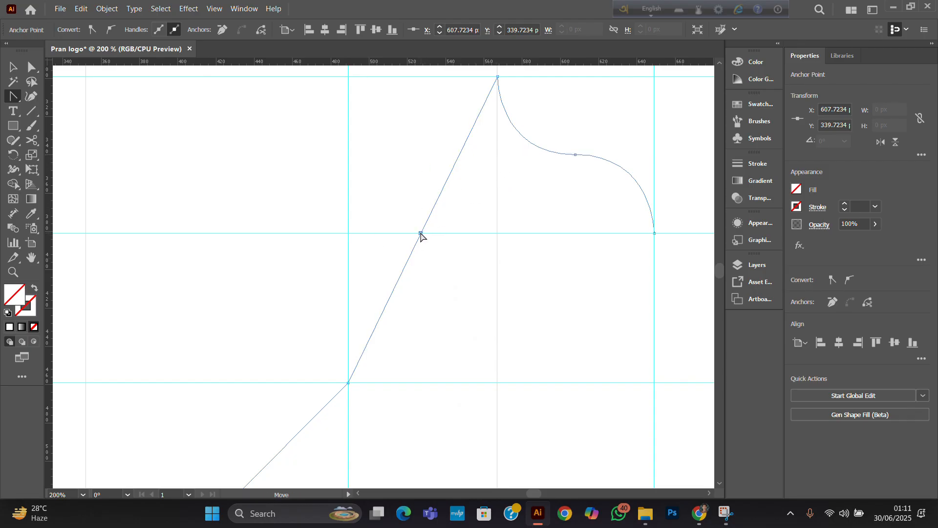
drag(421, 234, 347, 236)
- Convert the middle anchor of the lowest segment into a smooth point with vertical handles, forming an S-curve
scroll(517, 233, down, 1)
scroll(516, 235, down, 2)
drag(473, 271, 486, 208)
drag(383, 283, 438, 290)
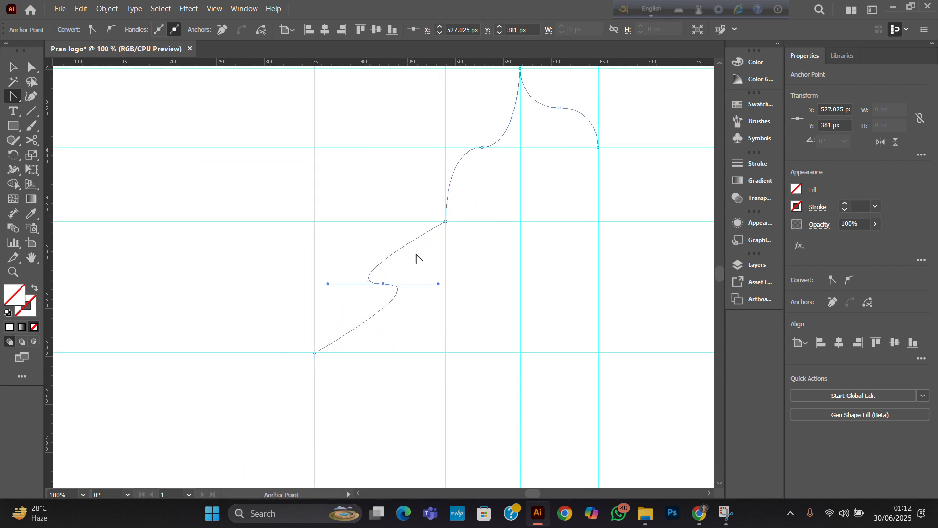
click(383, 284)
drag(383, 283, 378, 359)
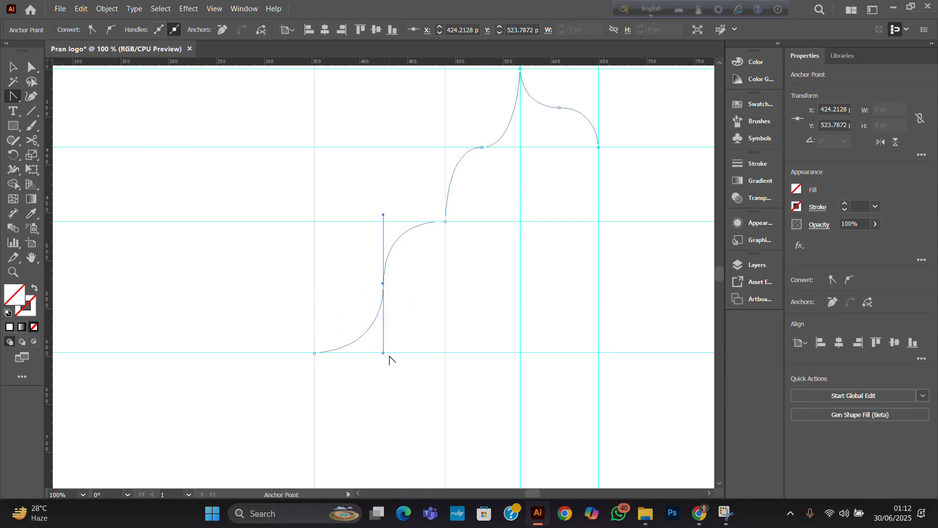
- Set the curved path's stroke colour to black (000000) and deselect the path
scroll(532, 268, down, 2)
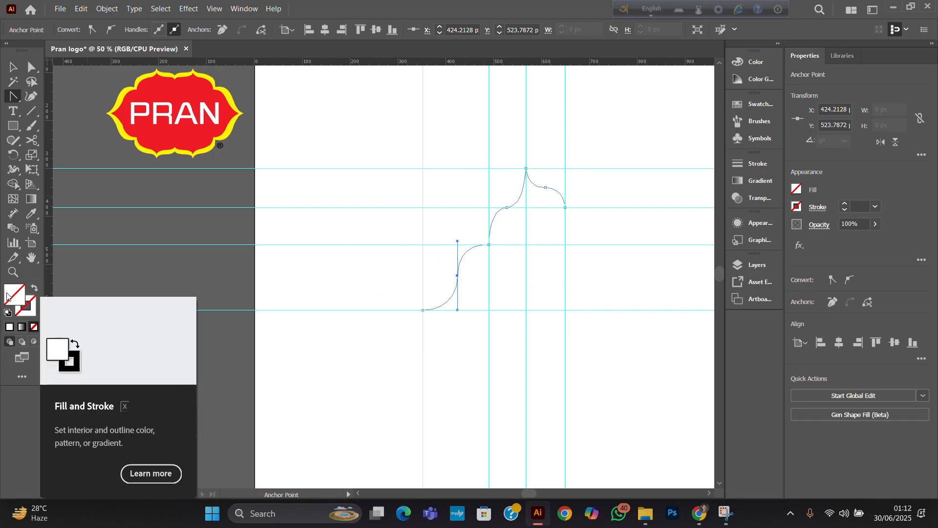
click(24, 315)
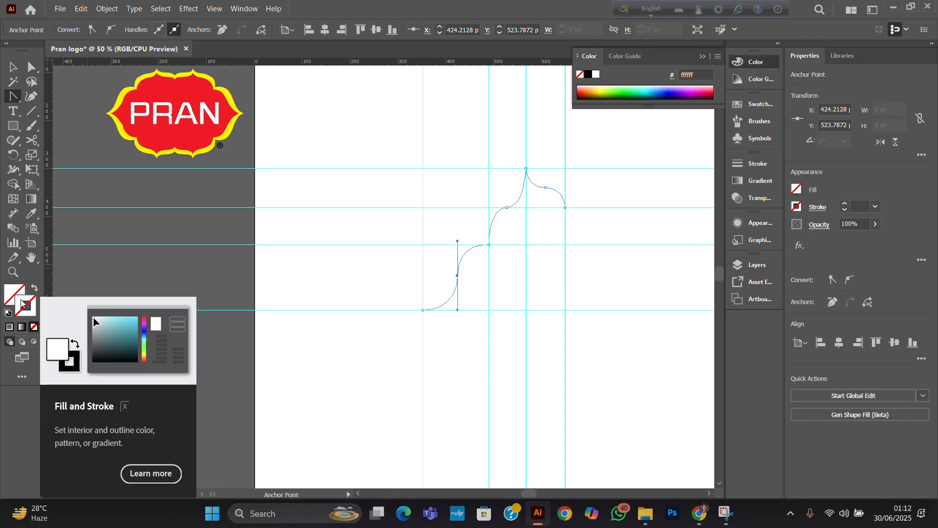
double_click(18, 307)
drag(474, 326, 443, 337)
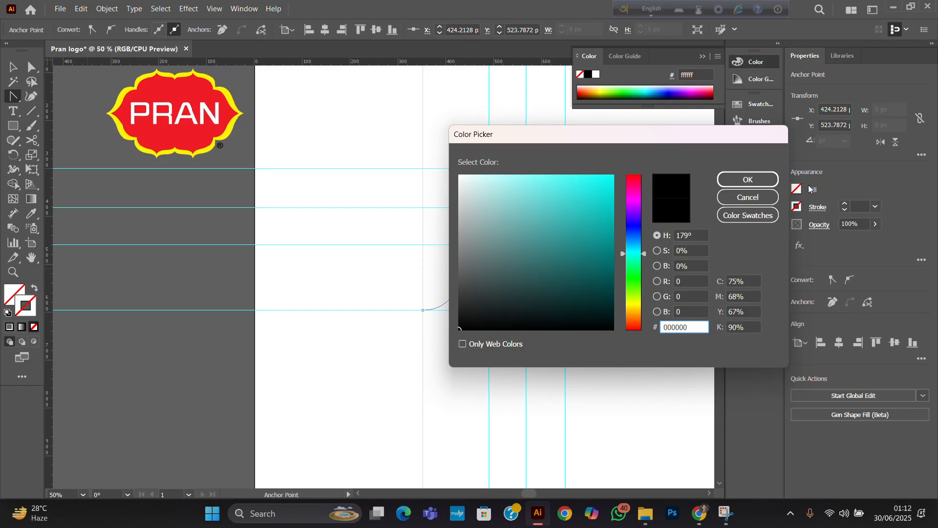
click(748, 180)
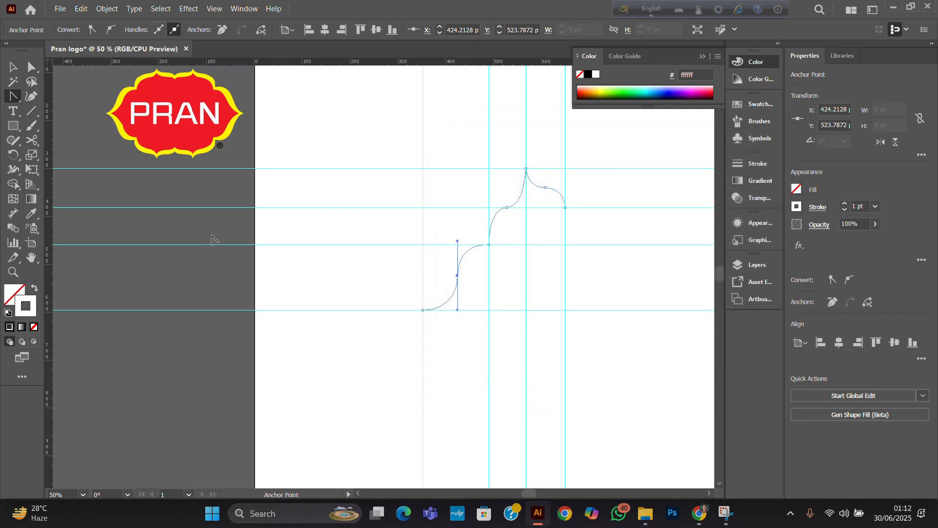
double_click(32, 301)
drag(464, 325, 446, 330)
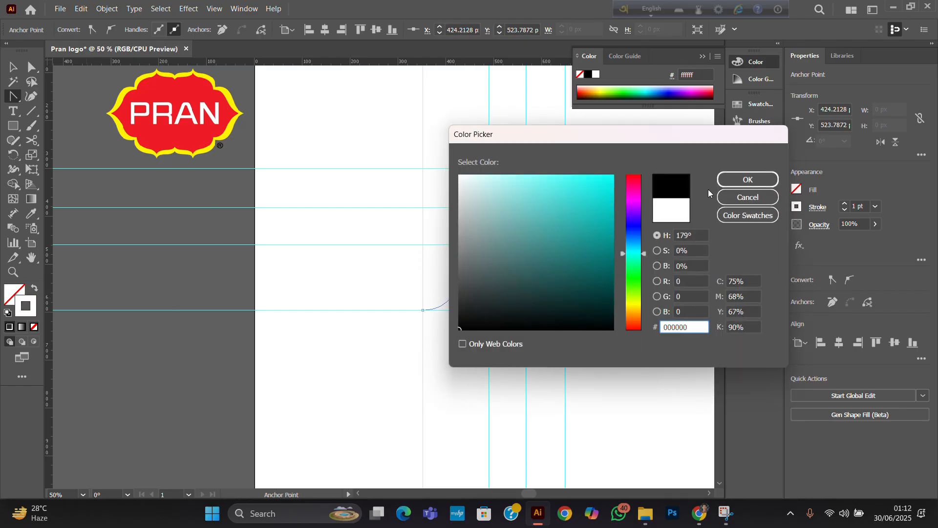
click(748, 180)
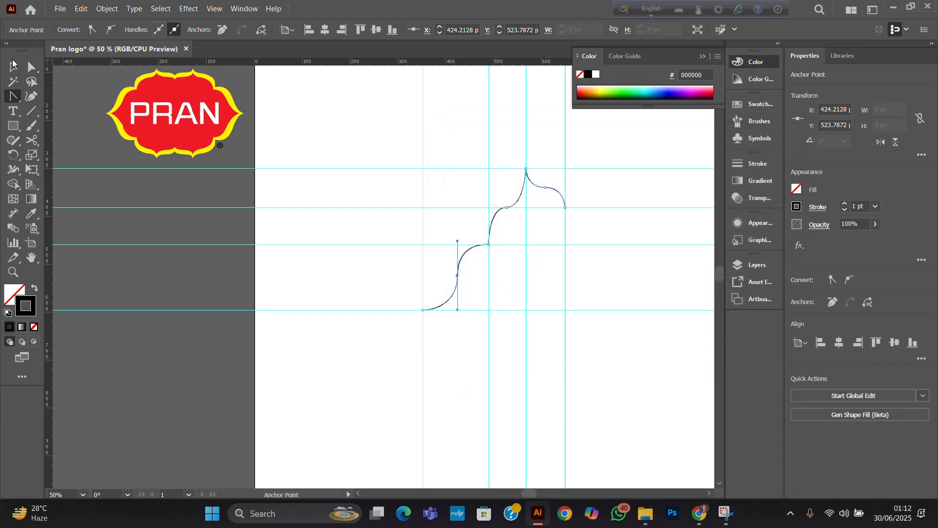
click(12, 65)
click(614, 254)
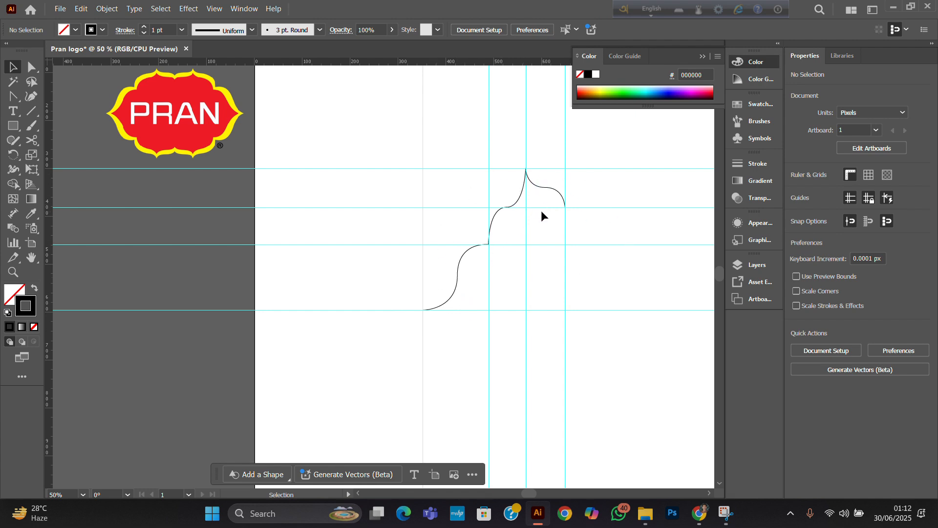
- Raise the middle anchor of the segment just left of the peak to Y 340 px and deselect the path
click(29, 66)
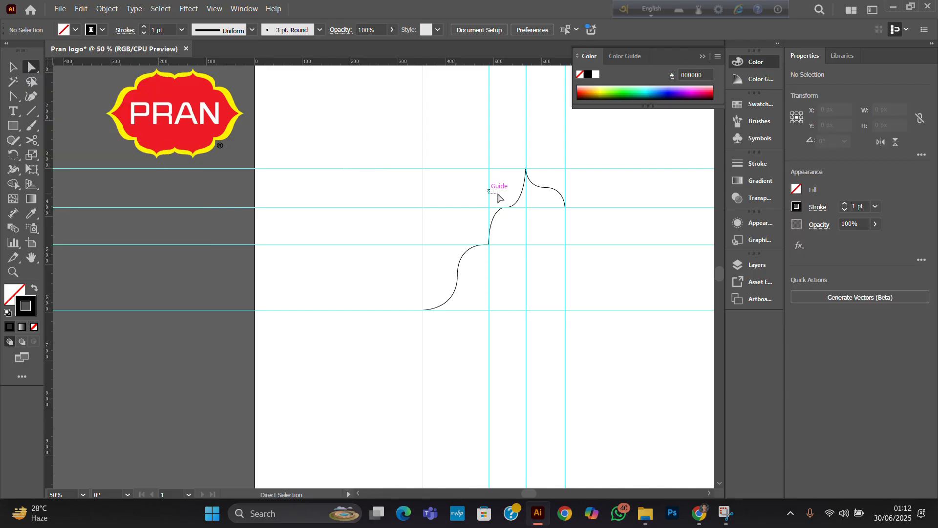
drag(498, 196, 532, 232)
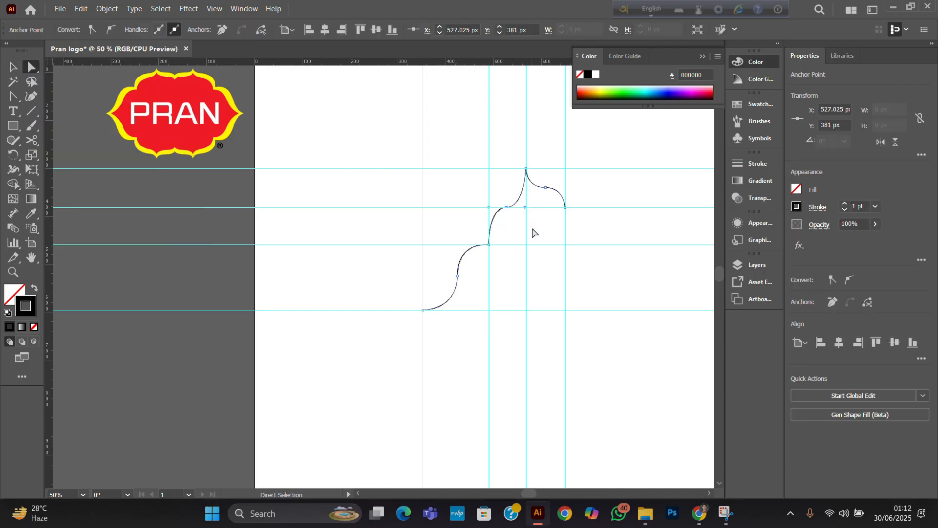
drag(433, 111, 635, 298)
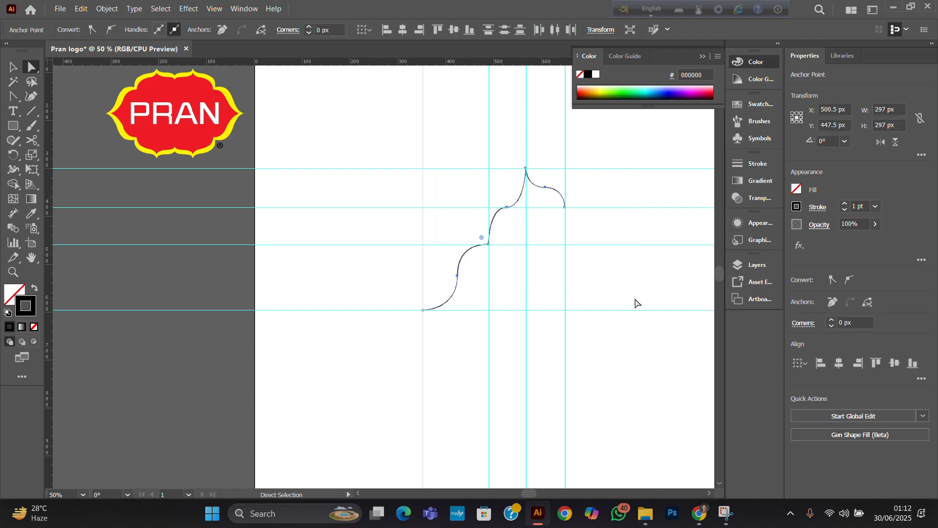
click(538, 248)
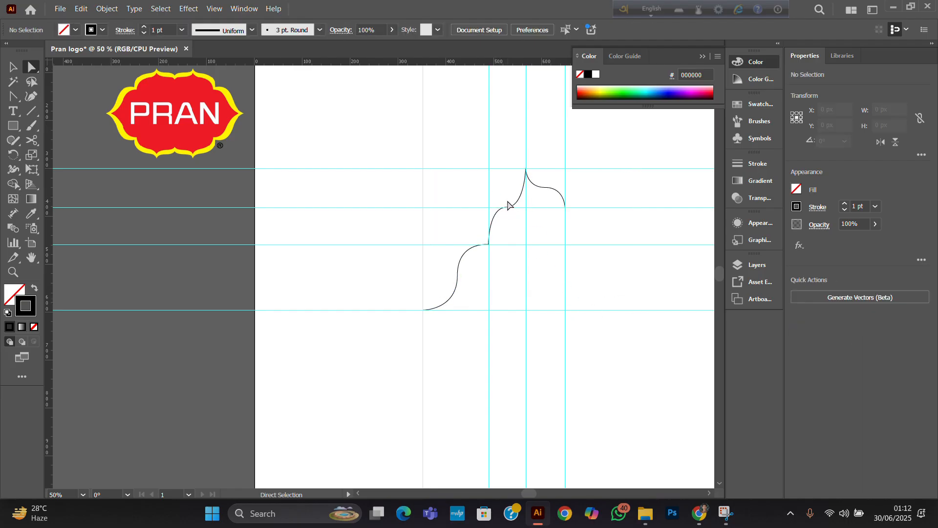
drag(479, 184, 524, 229)
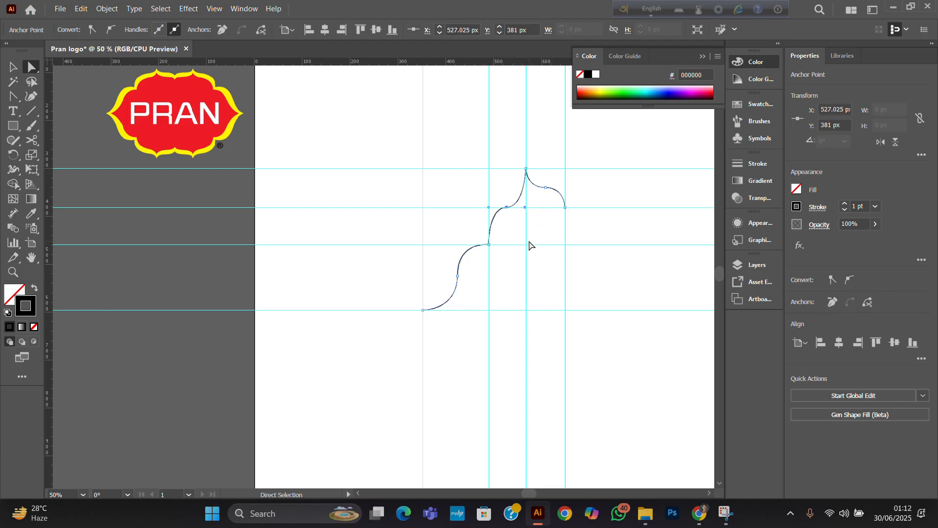
key(Up)
key(Up)
key(Up)
key(Up)
key(Up)
key(Up)
key(Up)
key(Up)
key(Up)
key(Up)
key(Up)
key(Up)
key(Up)
key(Up)
key(Up)
key(Up)
key(Up)
key(Up)
key(Up)
key(Up)
key(Up)
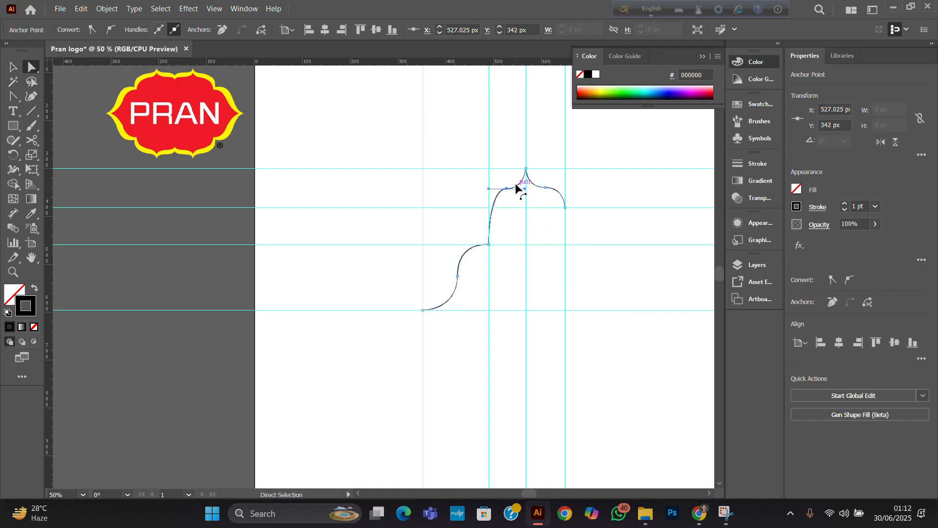
key(Up)
key(Up)
click(11, 66)
click(567, 253)
- Lower the middle anchor of the segment left of the peak to Y 346 px and deselect the path
scroll(525, 206, up, 2)
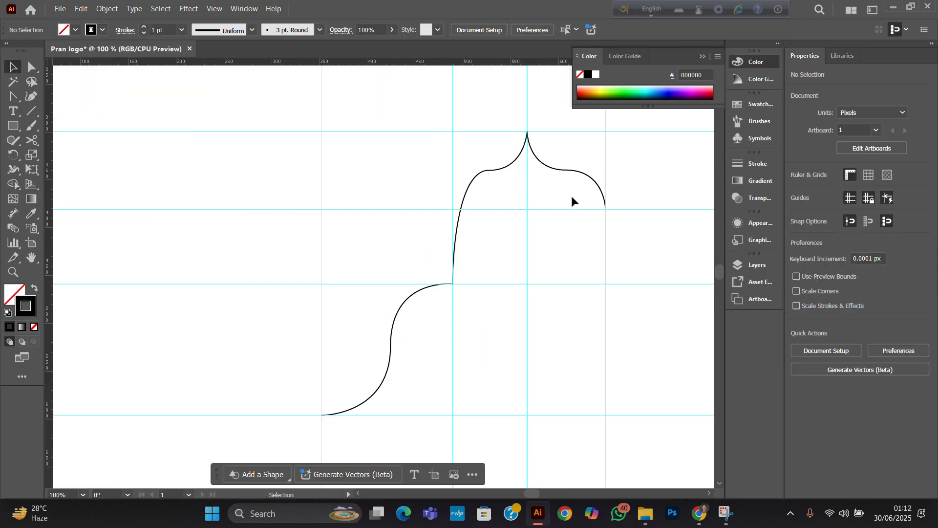
scroll(535, 182, down, 1)
scroll(502, 166, up, 1)
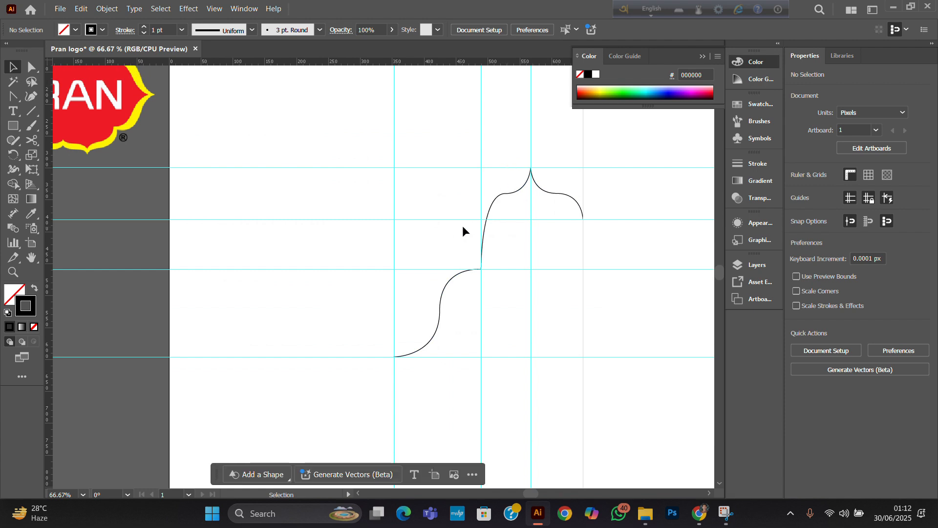
scroll(489, 198, up, 2)
scroll(509, 211, down, 1)
drag(528, 229, 570, 218)
scroll(570, 218, up, 1)
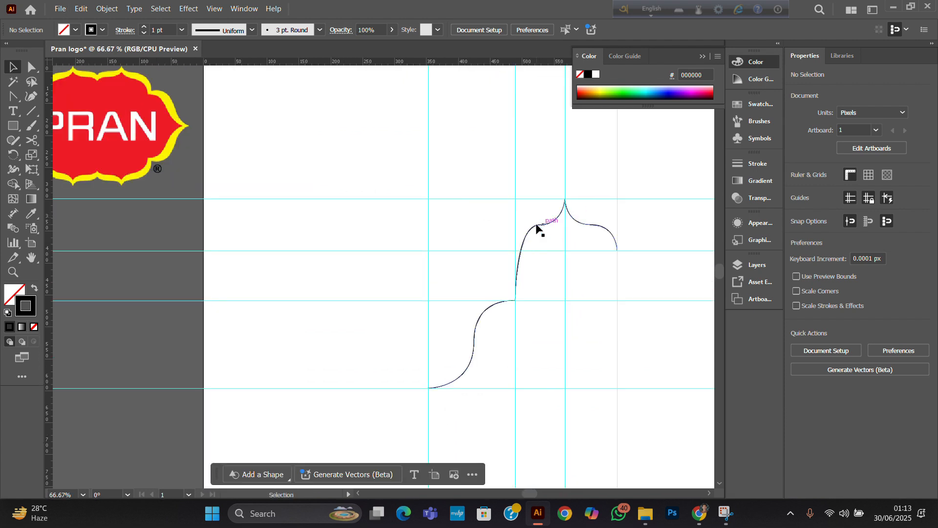
drag(505, 230, 586, 223)
click(32, 67)
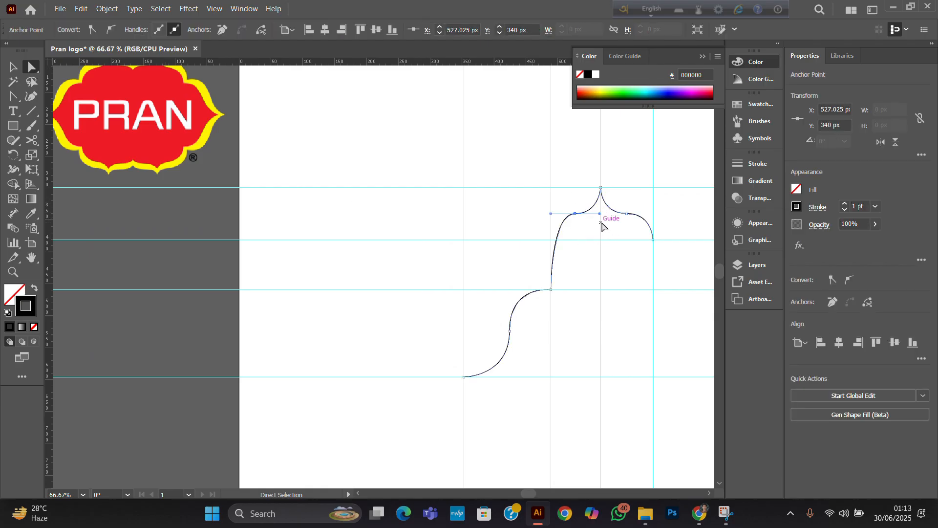
key(Down)
key(Down)
key(Down)
key(Down)
key(Down)
key(Down)
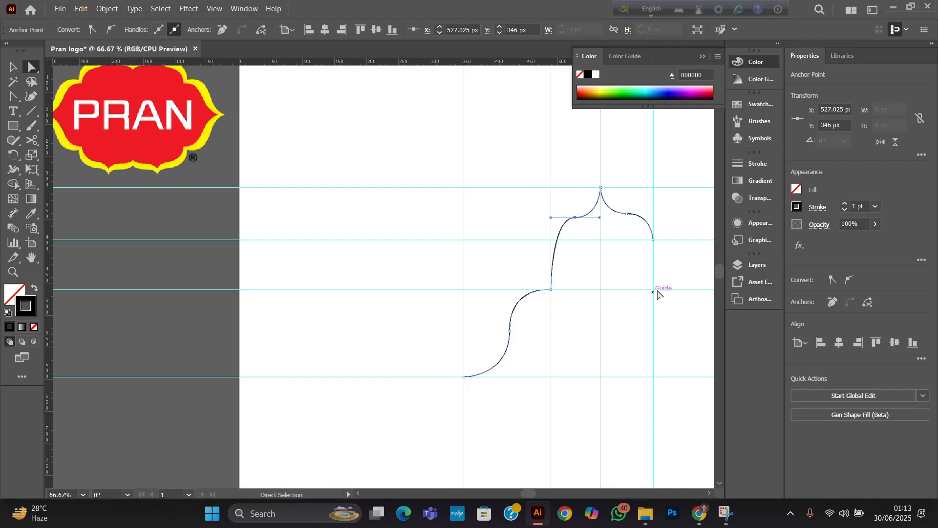
click(12, 67)
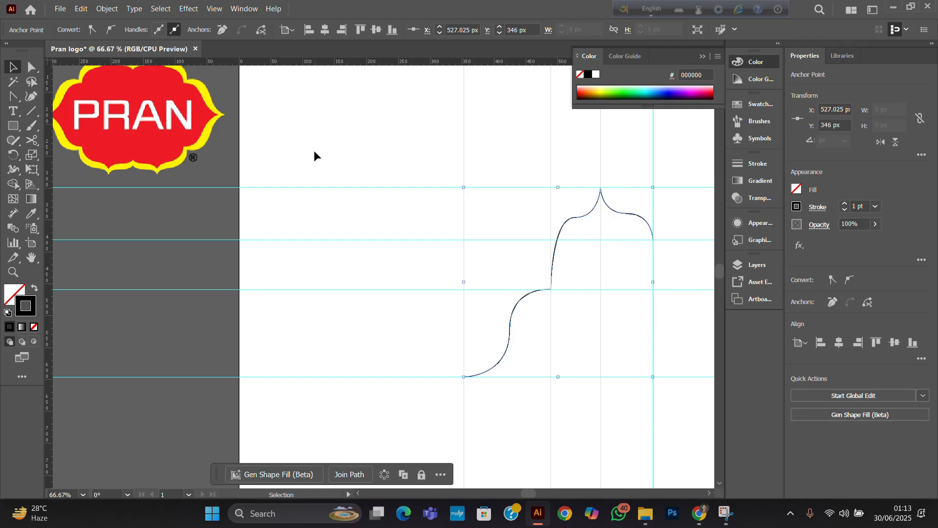
click(314, 150)
- Reflect a copy of the curved path across the vertical axis, using the preview to check the result
scroll(551, 182, down, 2)
drag(620, 212, 544, 187)
drag(404, 137, 573, 252)
right_click(499, 235)
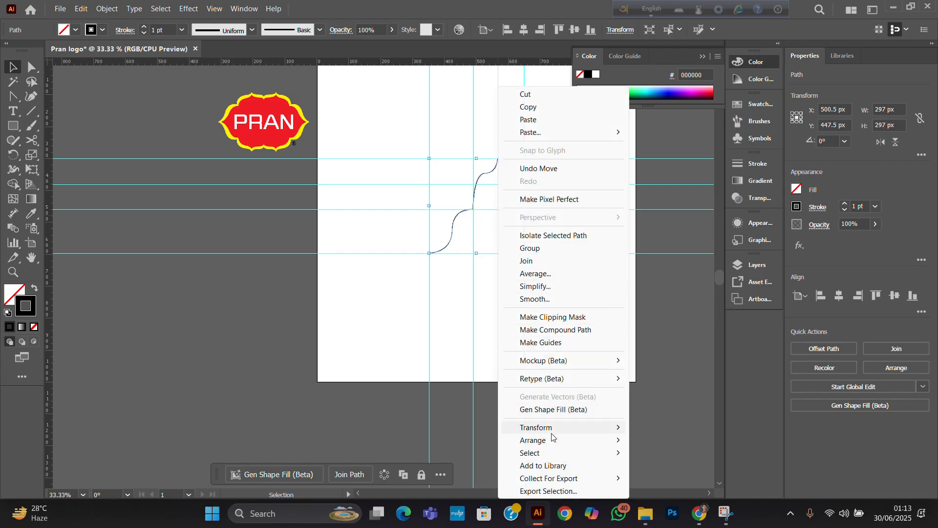
mouse_move(554, 430)
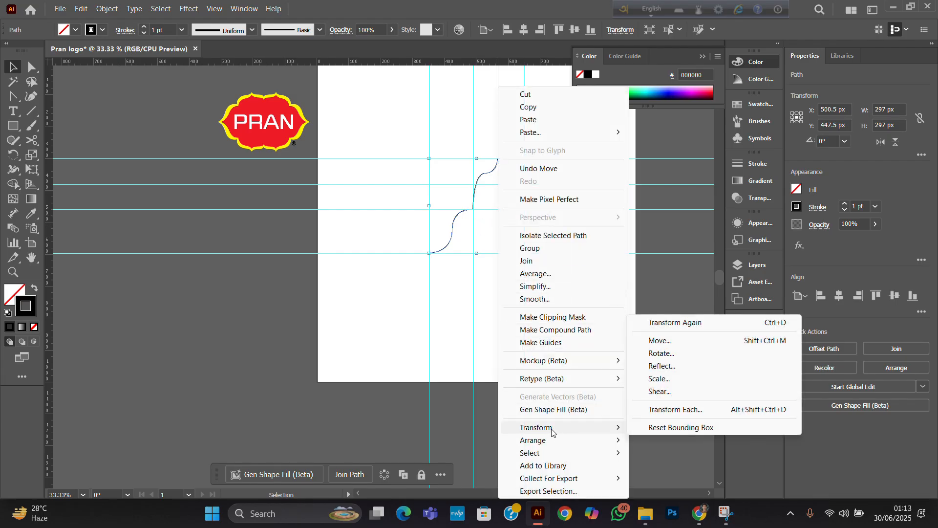
click(667, 367)
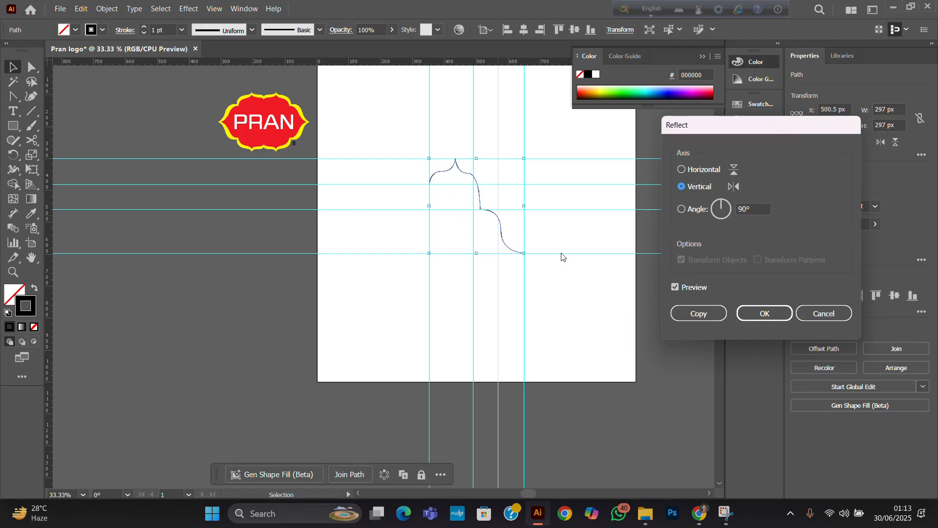
click(683, 288)
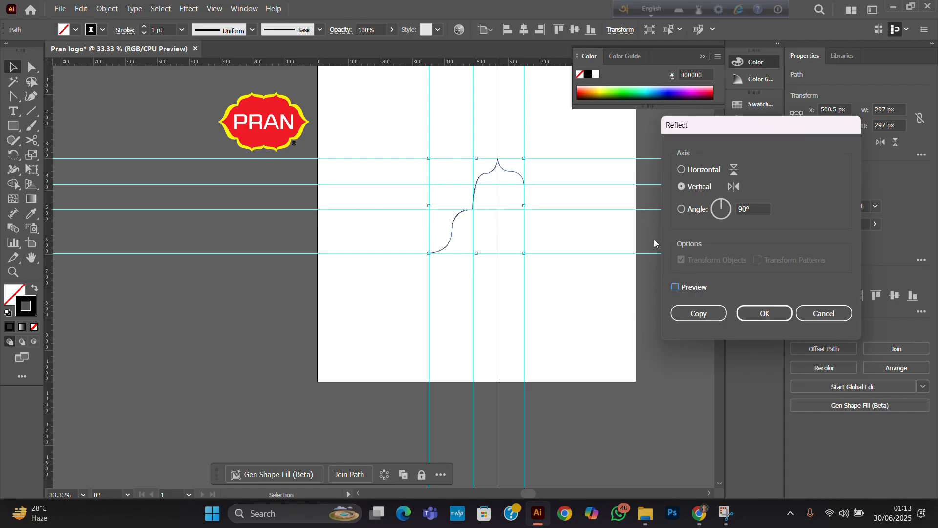
click(676, 288)
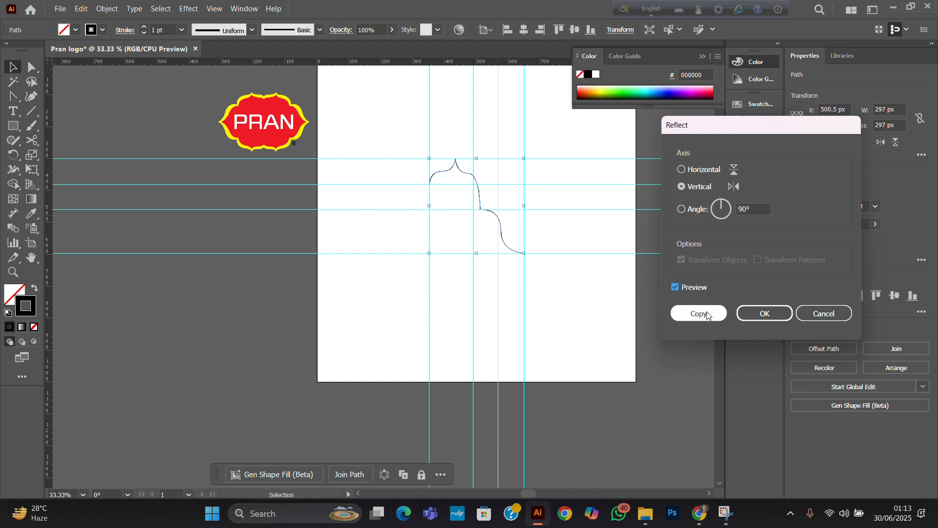
click(675, 315)
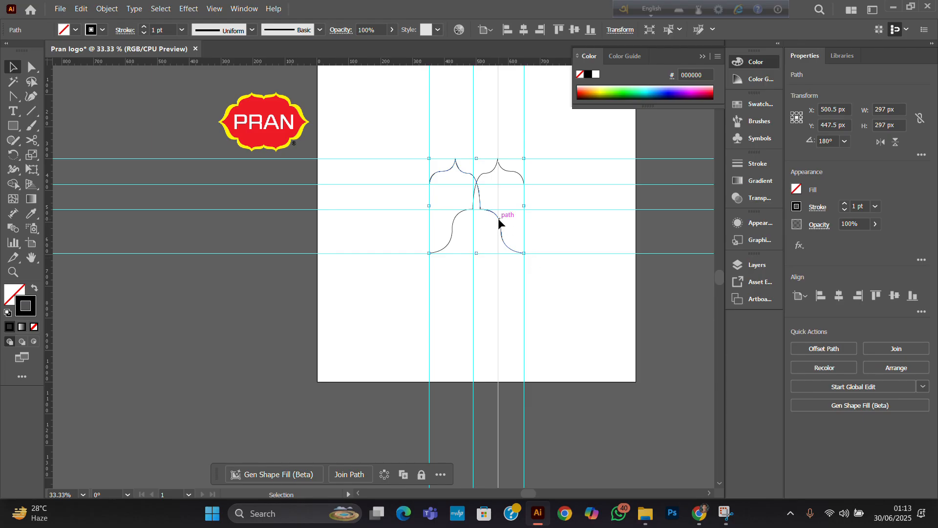
- Move the reflected copy horizontally to X 797.5 px so its inner end meets the original path's upper right endpoint
drag(497, 218, 575, 230)
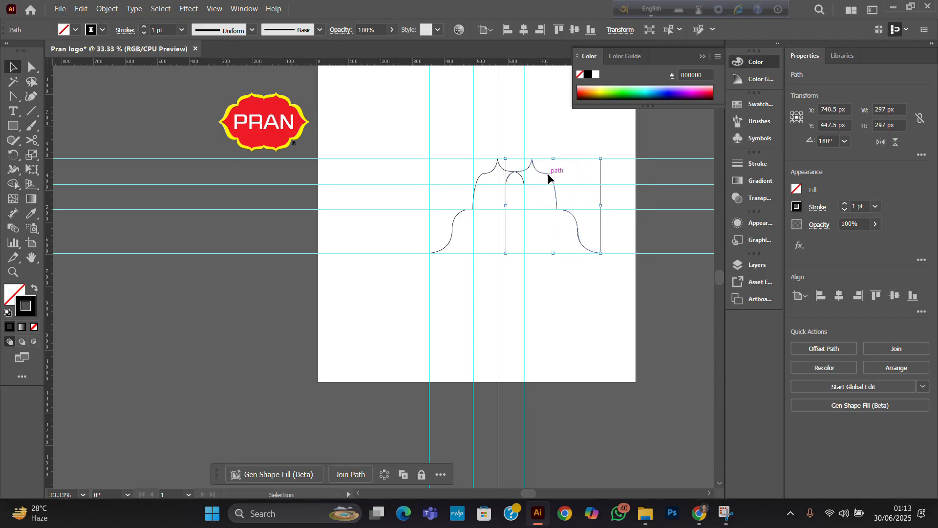
drag(547, 173, 529, 182)
scroll(535, 173, up, 2)
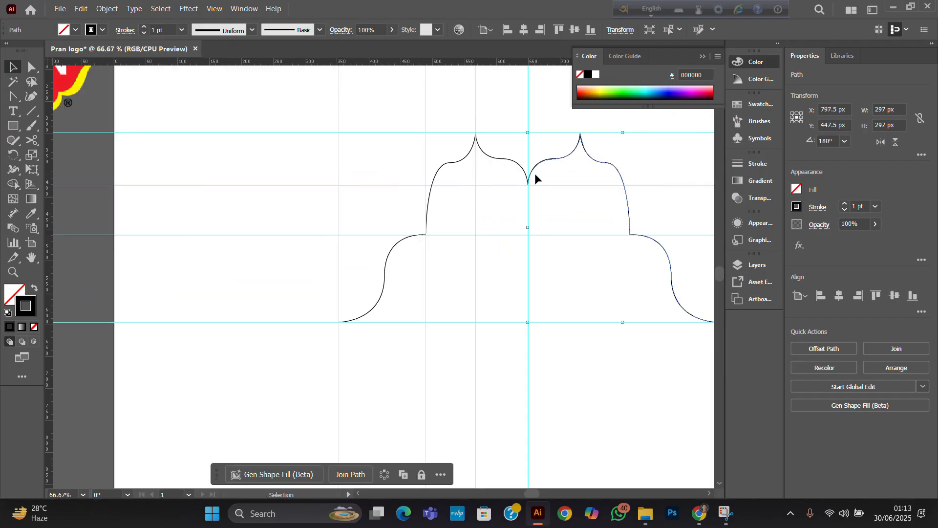
scroll(535, 175, up, 3)
scroll(523, 203, down, 4)
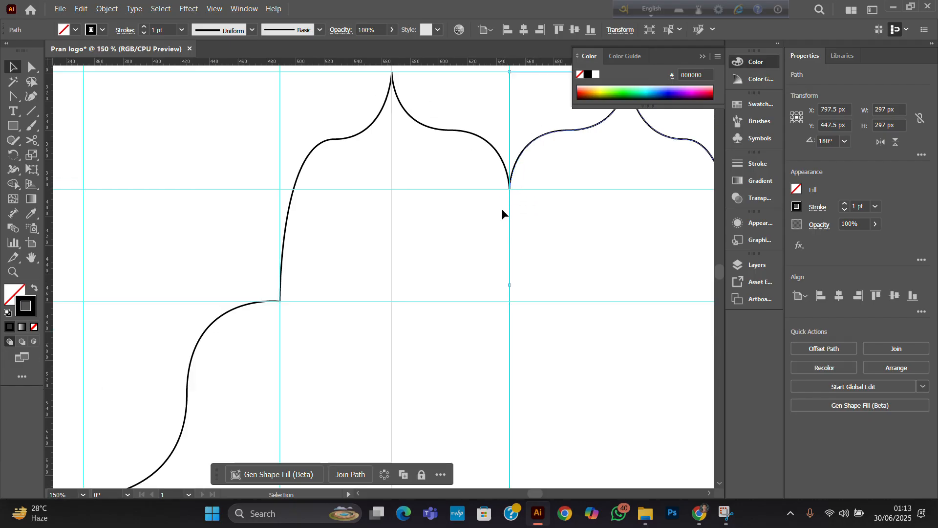
- Join the original path and its mirrored copy into one path forming the upper half, and deselect it
drag(368, 137, 661, 315)
key(ctrl+j)
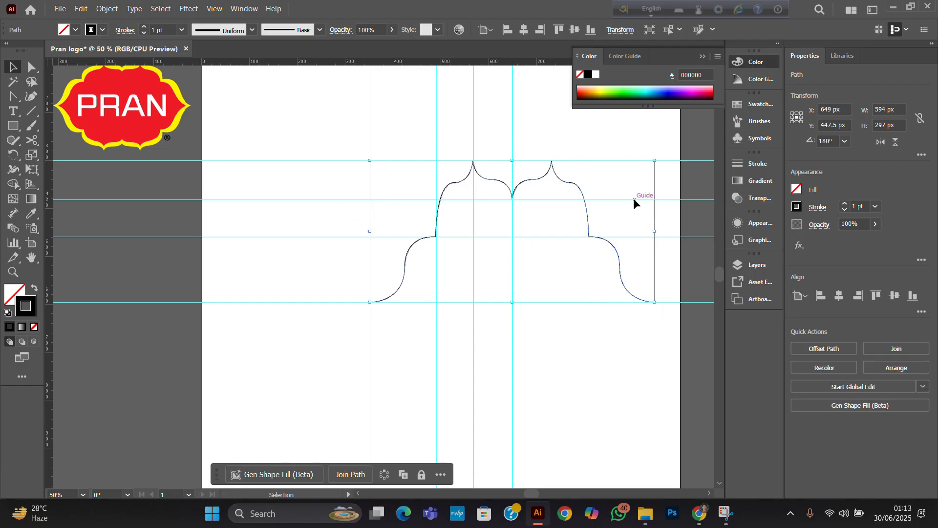
click(446, 128)
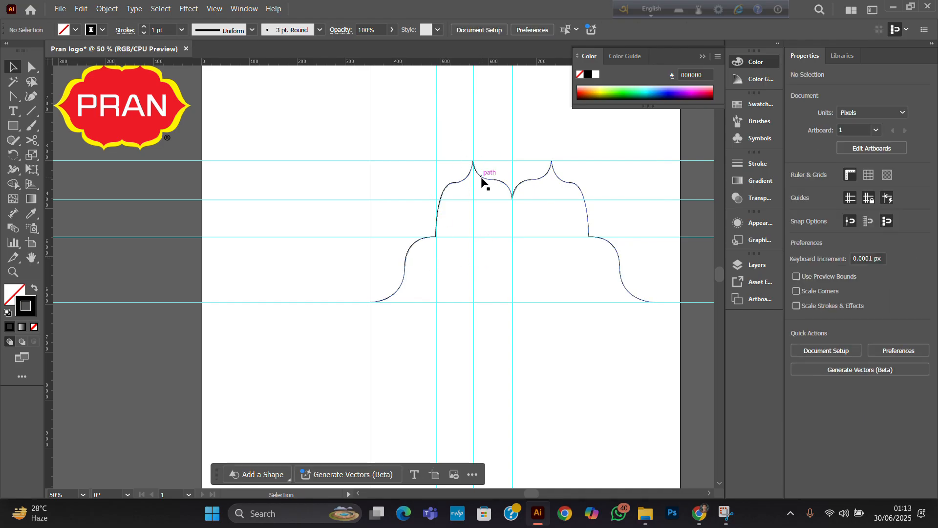
drag(482, 182, 443, 253)
click(507, 254)
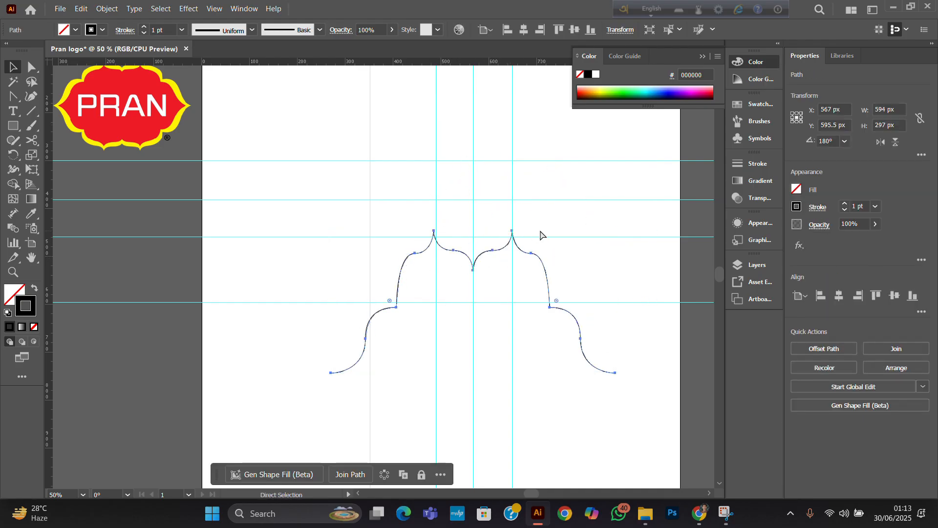
key(ctrl+z)
- Reflect a copy of the upper half across the horizontal axis and place it directly below so the outer ends meet
right_click(496, 231)
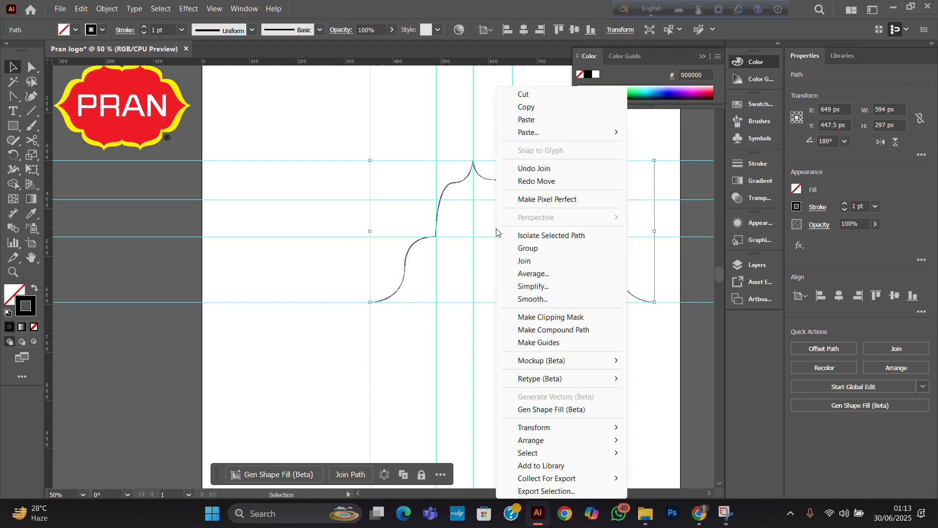
mouse_move(561, 428)
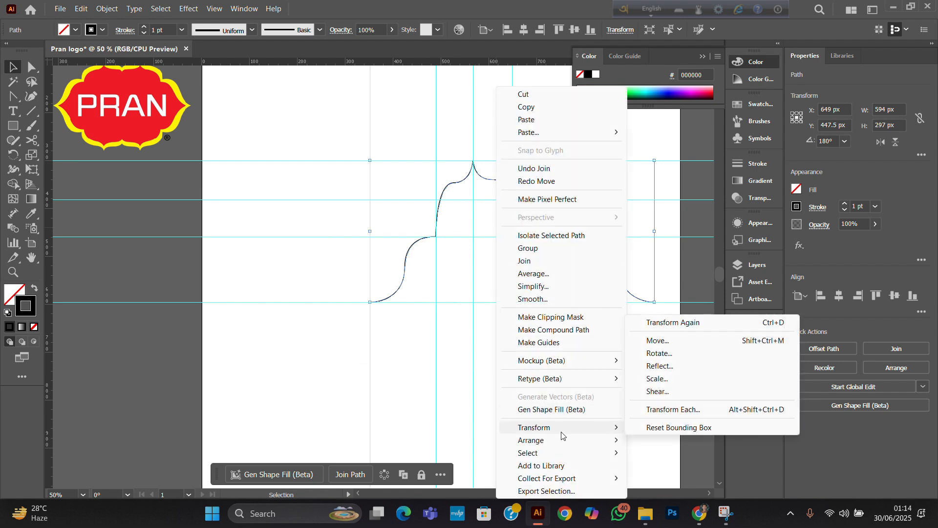
click(692, 367)
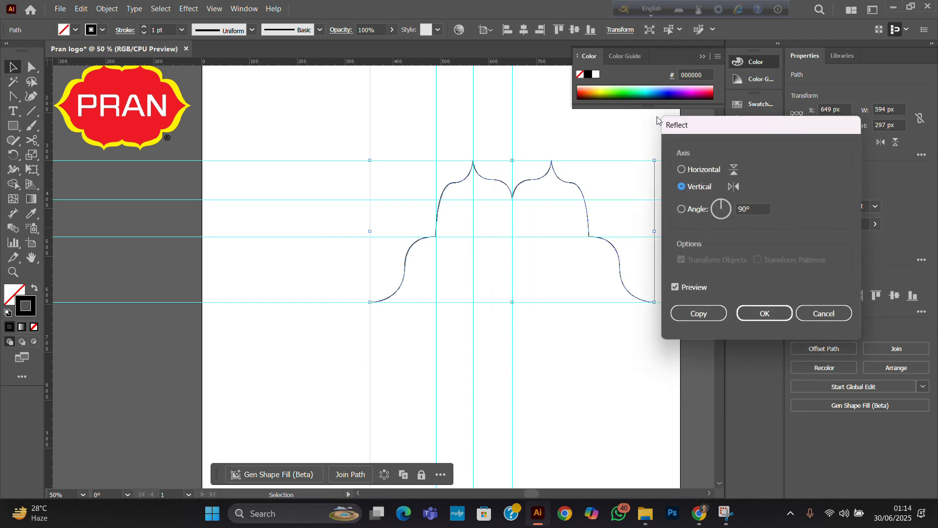
click(692, 175)
click(693, 312)
drag(534, 282, 520, 426)
click(614, 238)
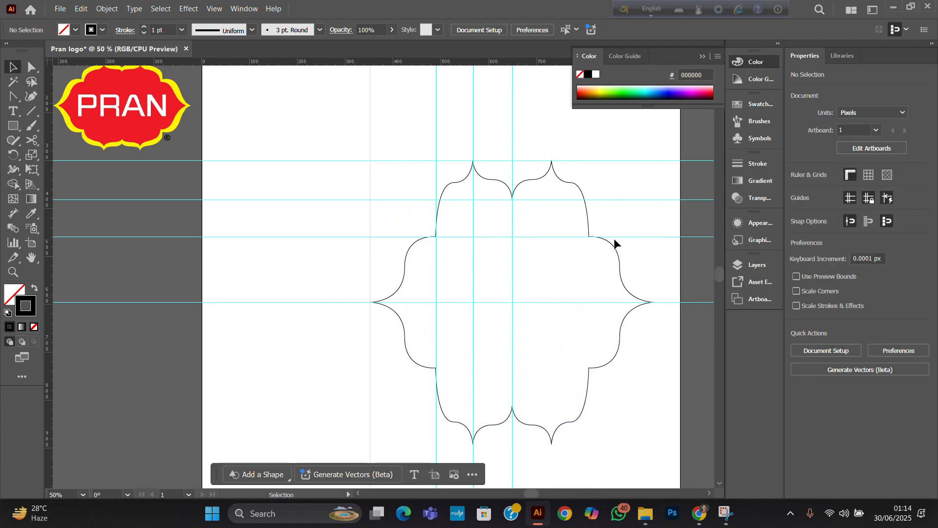
- Join the upper and lower halves into one closed badge outline and deselect it
key(ctrl+minus)
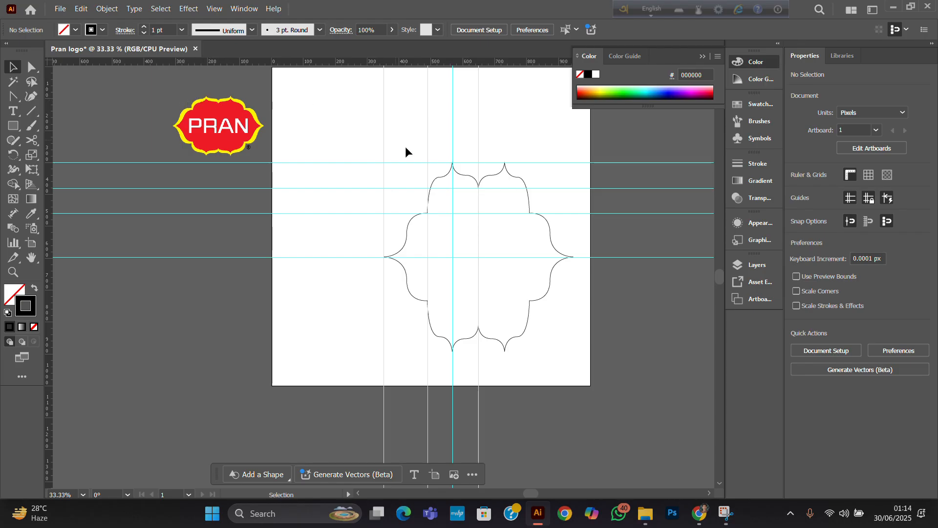
drag(341, 149, 592, 368)
key(a)
key(v)
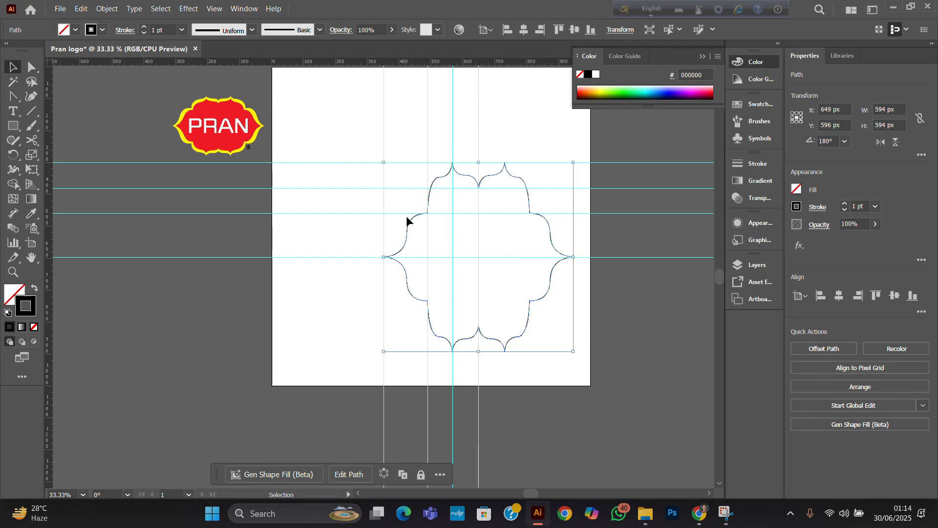
click(394, 113)
- Unlock the guides and delete the four vertical guides
right_click(395, 112)
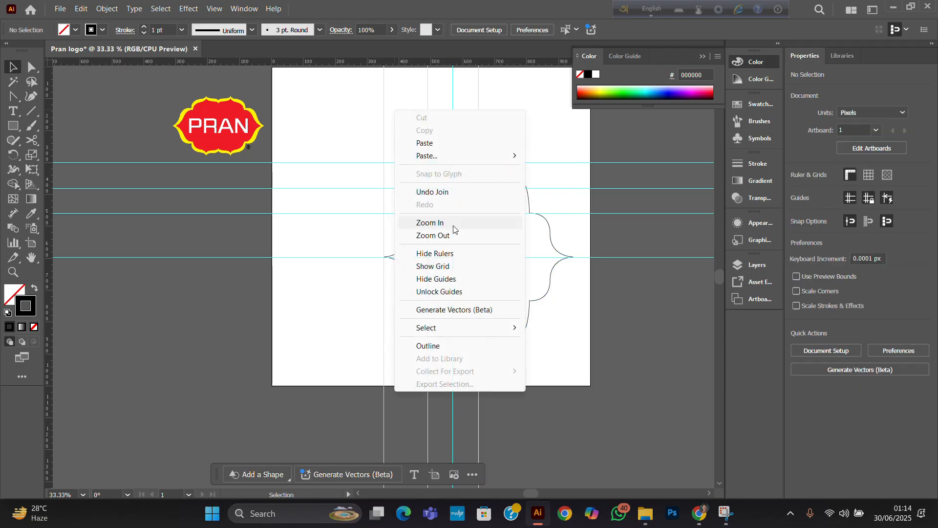
click(435, 291)
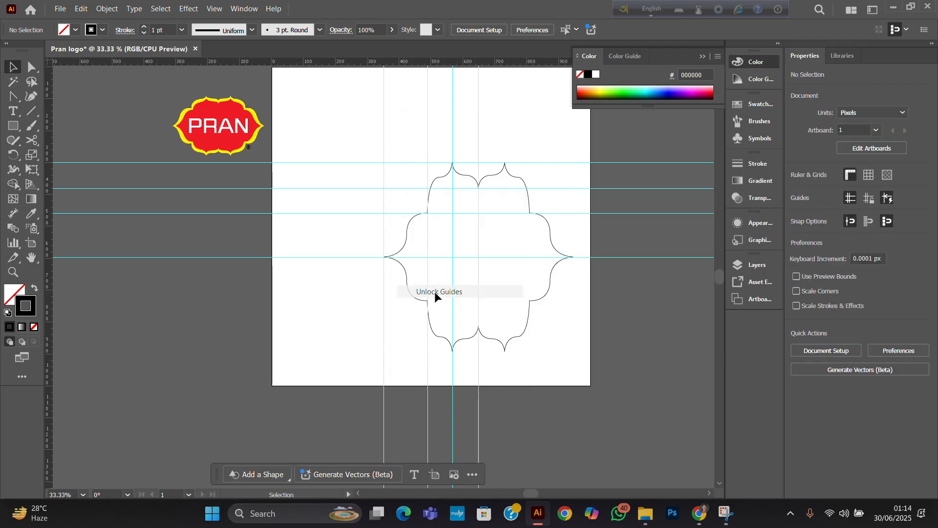
right_click(408, 138)
click(353, 113)
drag(352, 102, 611, 132)
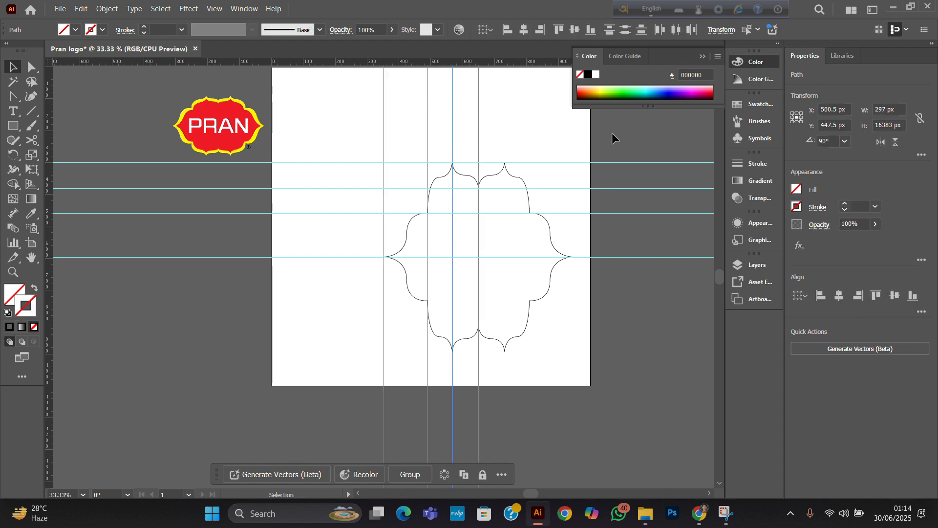
key(Delete)
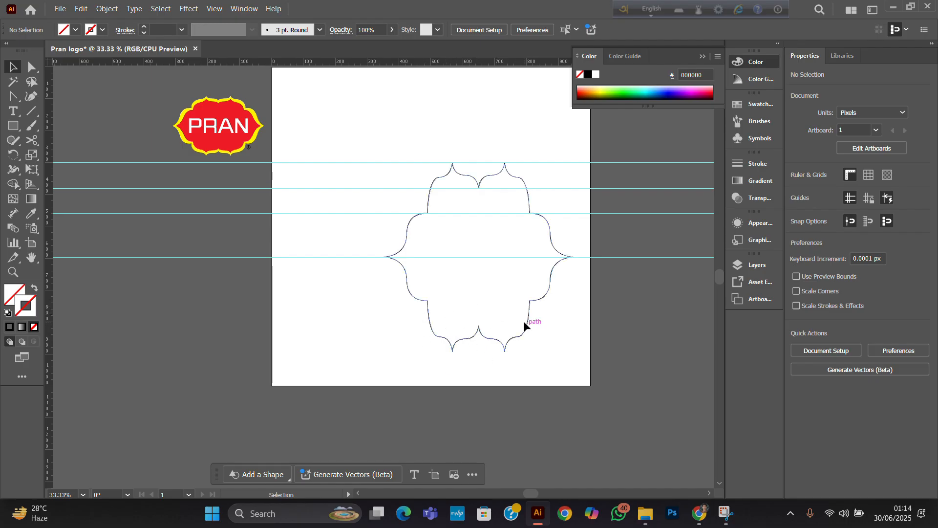
- Try to flatten the badge outline vertically by lowering only its upper edge, and undo the changes
drag(493, 299, 565, 341)
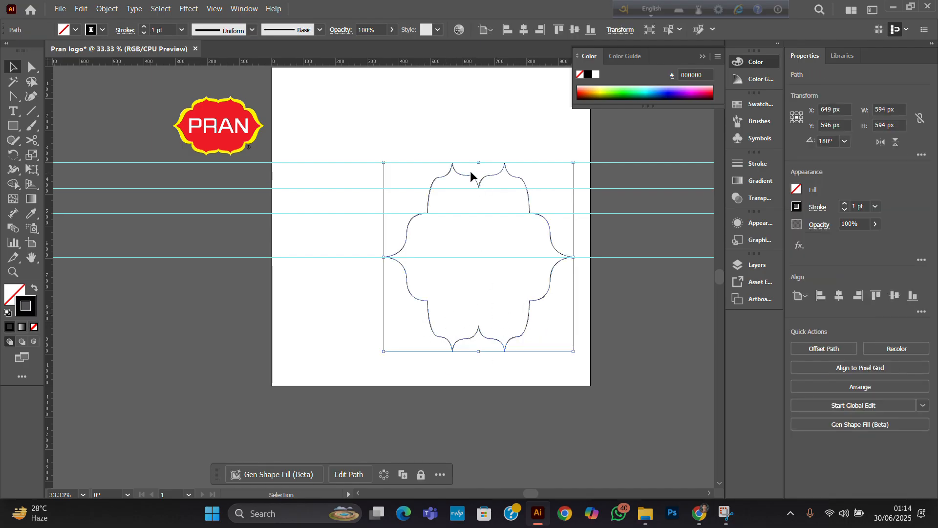
drag(479, 162, 465, 215)
key(ctrl+z)
drag(479, 162, 465, 213)
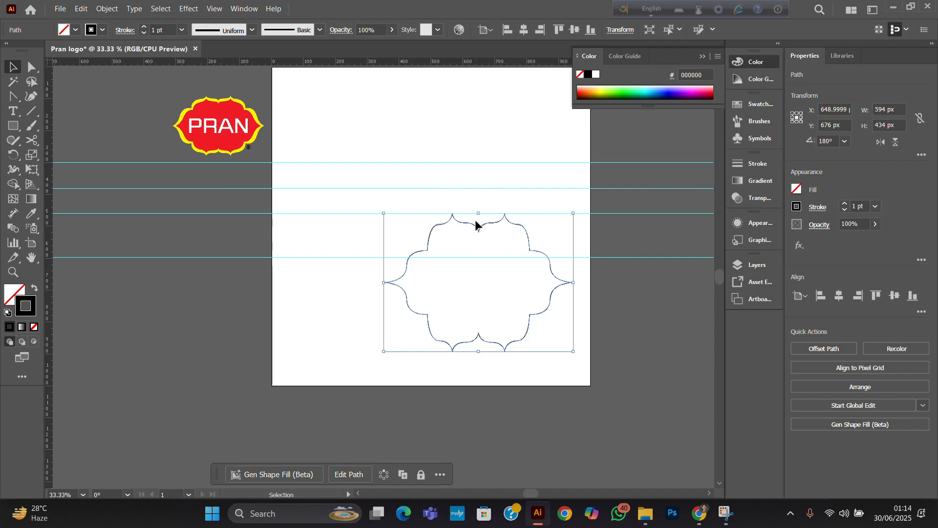
drag(478, 213, 473, 260)
scroll(563, 261, down, 2)
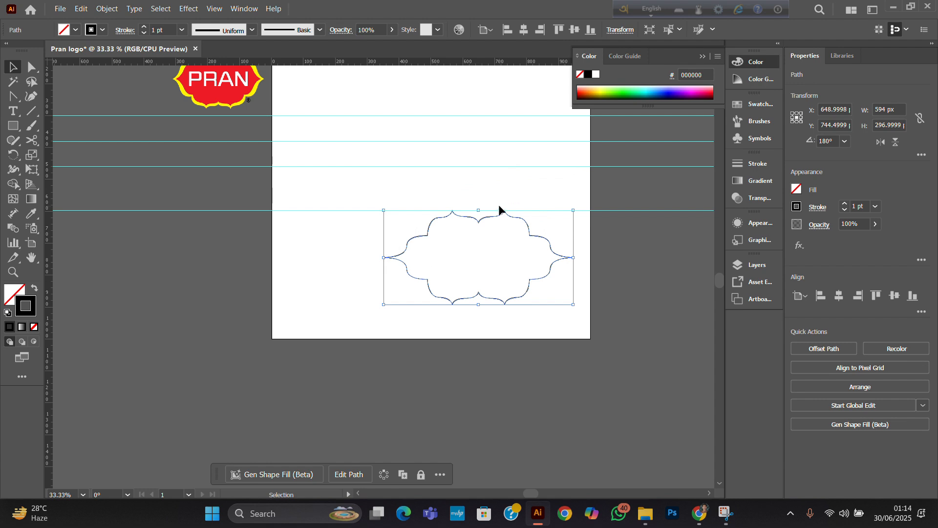
scroll(592, 285, up, 2)
drag(478, 257, 478, 214)
click(517, 221)
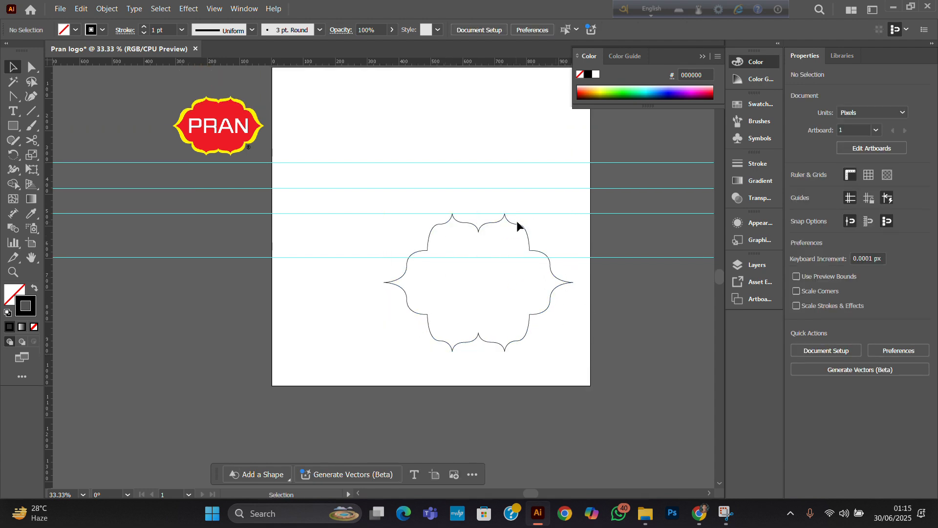
key(ctrl+z)
key(ctrl+z)
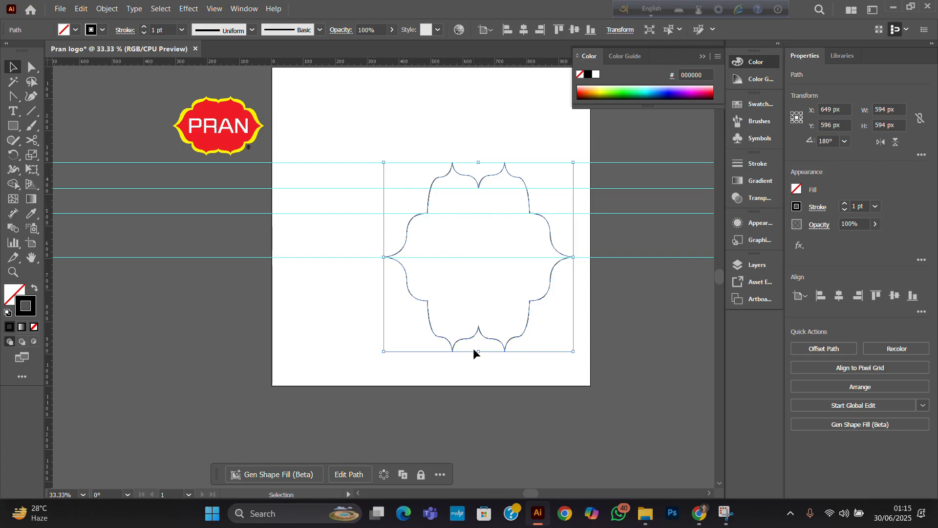
- Try to flatten the badge outline by raising its lower edge and lowering its upper edge, and undo both changes
drag(478, 352, 478, 307)
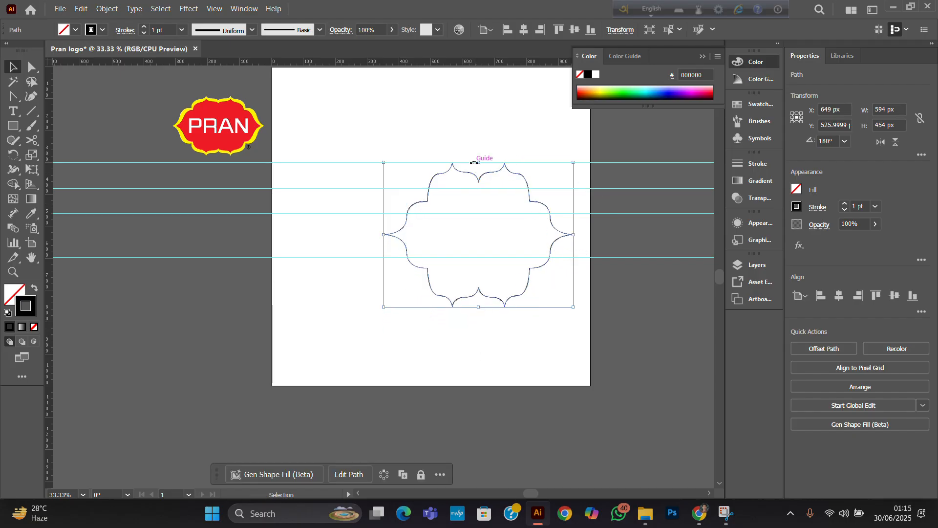
drag(474, 162, 480, 189)
click(475, 354)
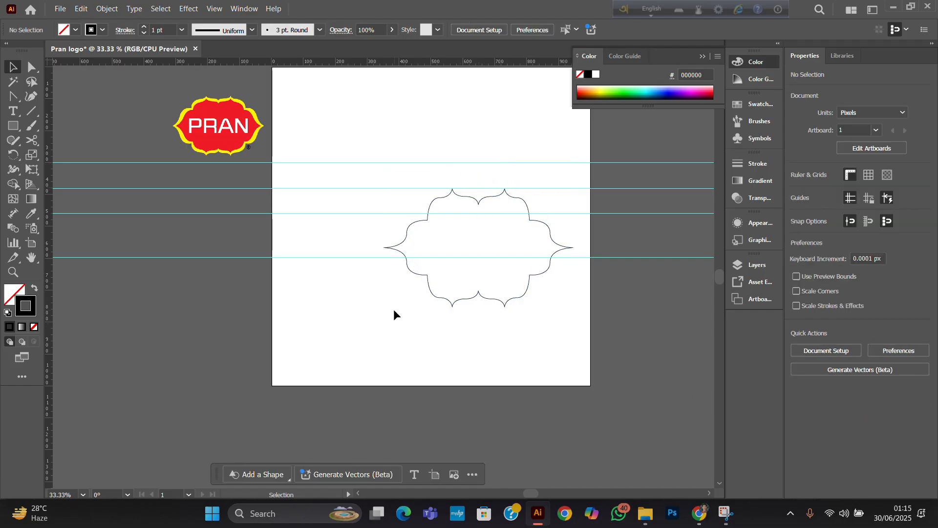
key(ctrl+z)
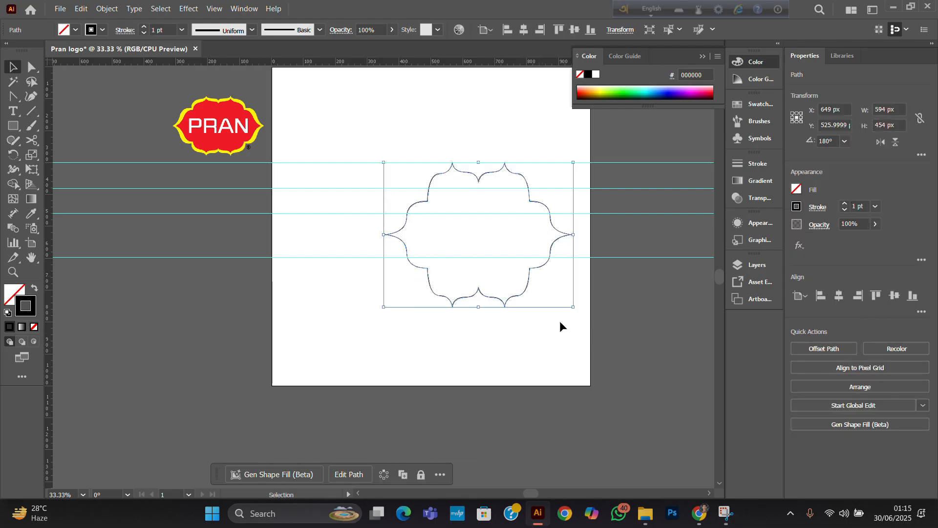
key(ctrl+z)
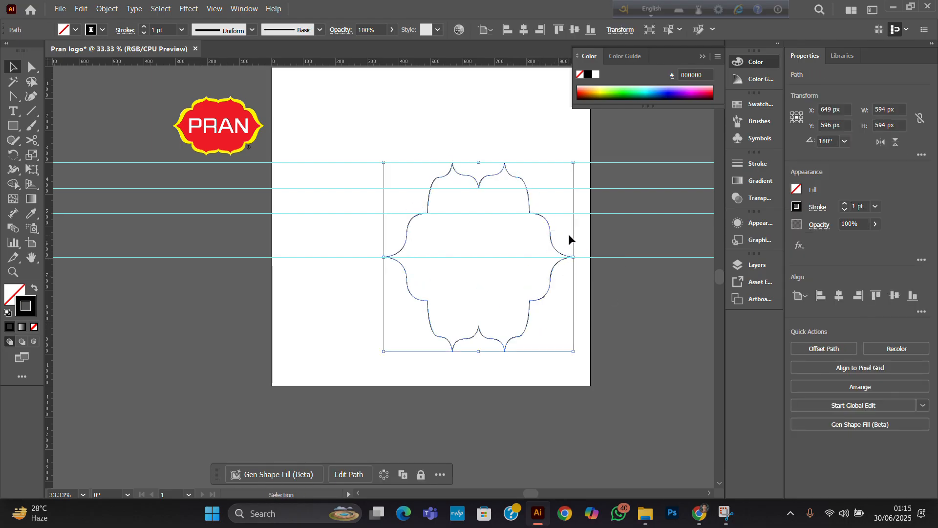
- Flatten the badge outline to about 372 px high by raising its lower edge and lowering its upper edge, keeping the 594 px width
drag(481, 352, 480, 308)
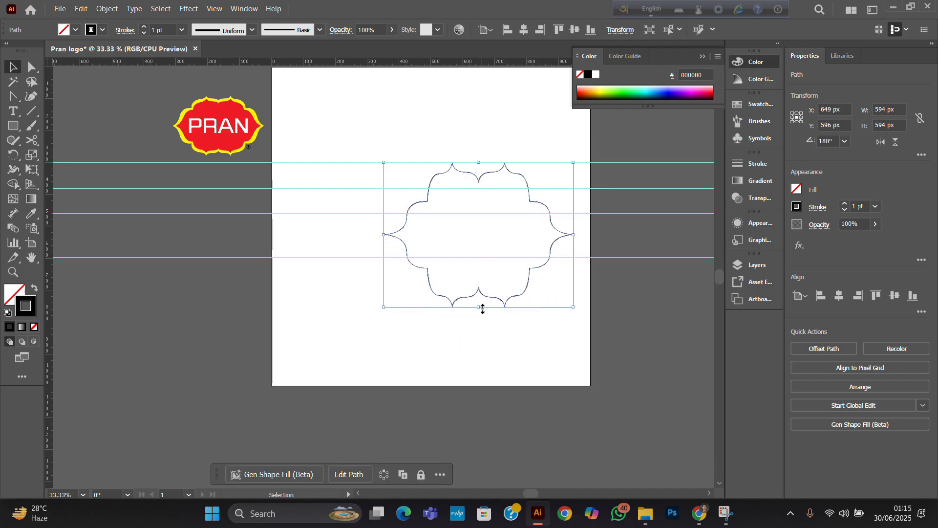
drag(477, 164, 471, 188)
click(544, 381)
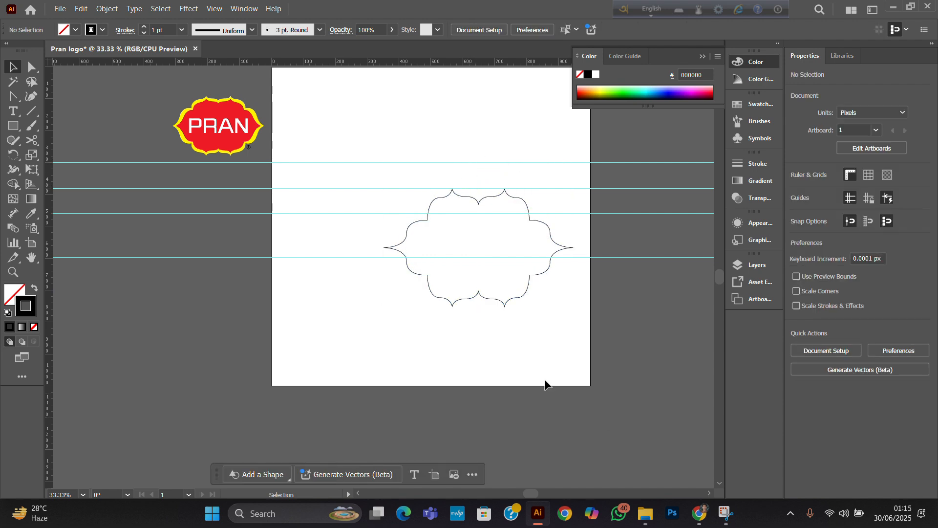
- Try to reduce the badge outline's height further from its upper edge, undo it and deselect the outline
click(477, 201)
drag(479, 189, 477, 213)
key(ctrl+z)
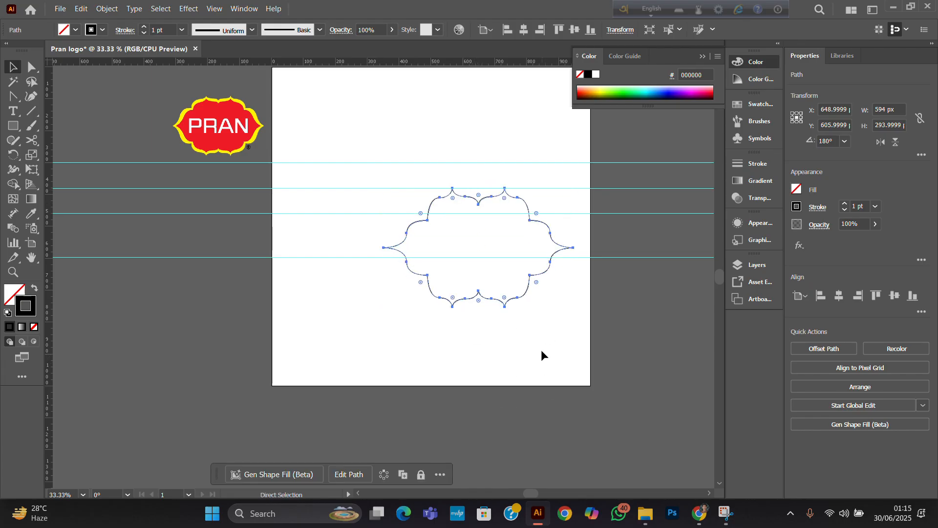
click(670, 342)
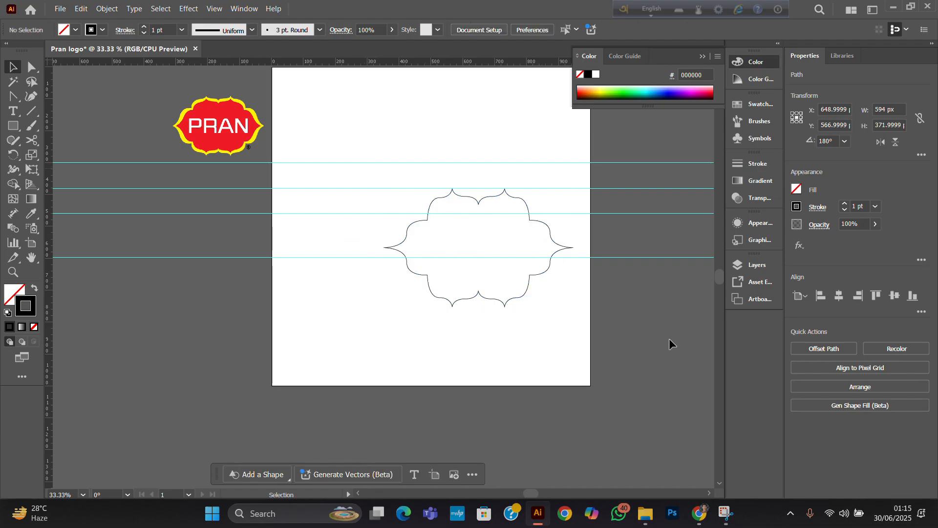
- Delete the remaining horizontal guides and centre the badge outline horizontally and vertically on the artboard
drag(273, 113, 313, 319)
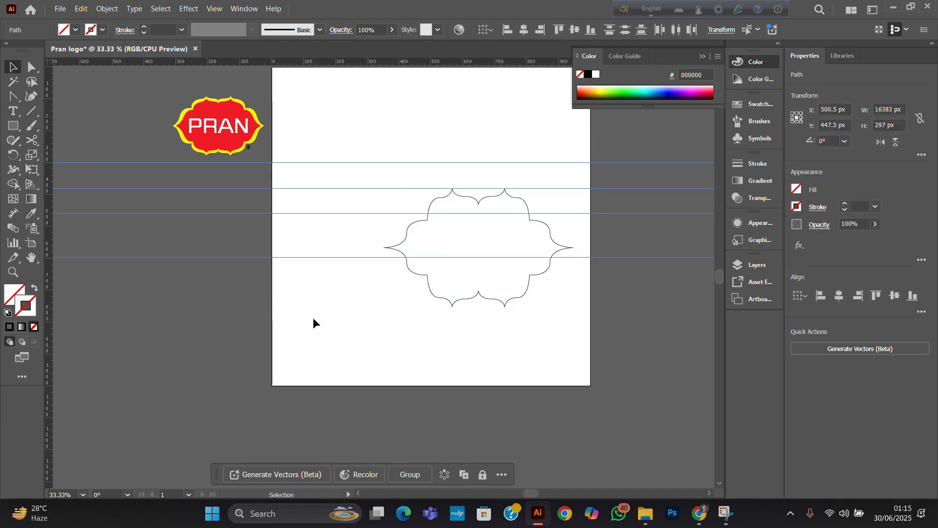
key(Delete)
drag(435, 133, 534, 333)
click(839, 295)
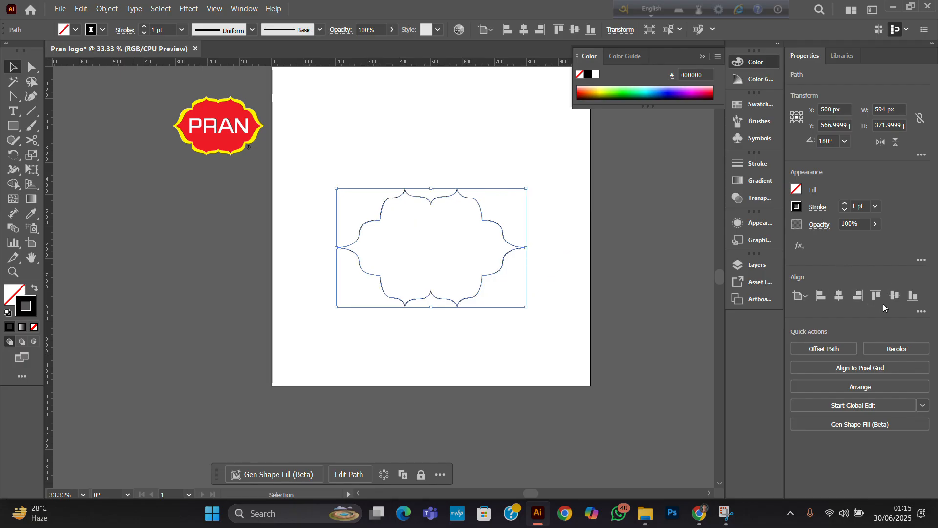
click(894, 296)
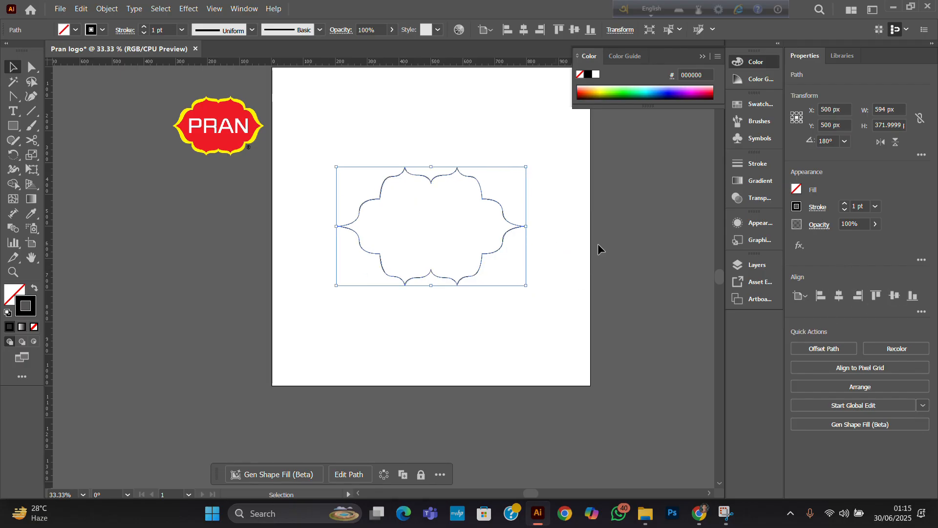
- Create a proportionally scaled-down copy of the badge outline, about 516 by 323 px, concentric with the original
key(a)
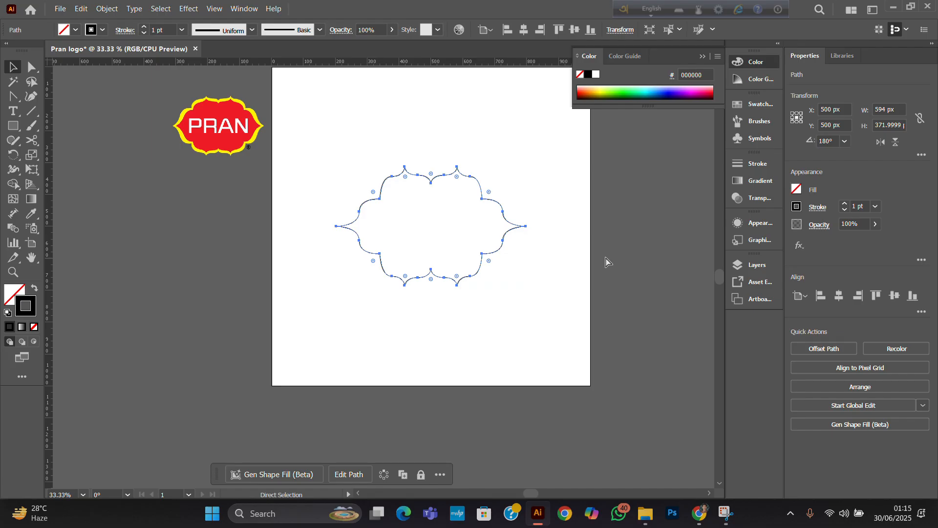
key(v)
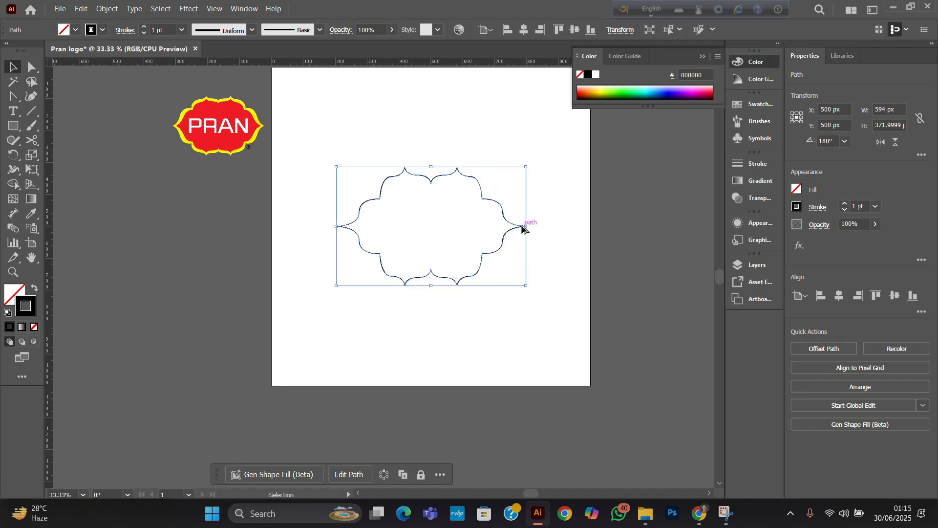
drag(526, 287, 511, 279)
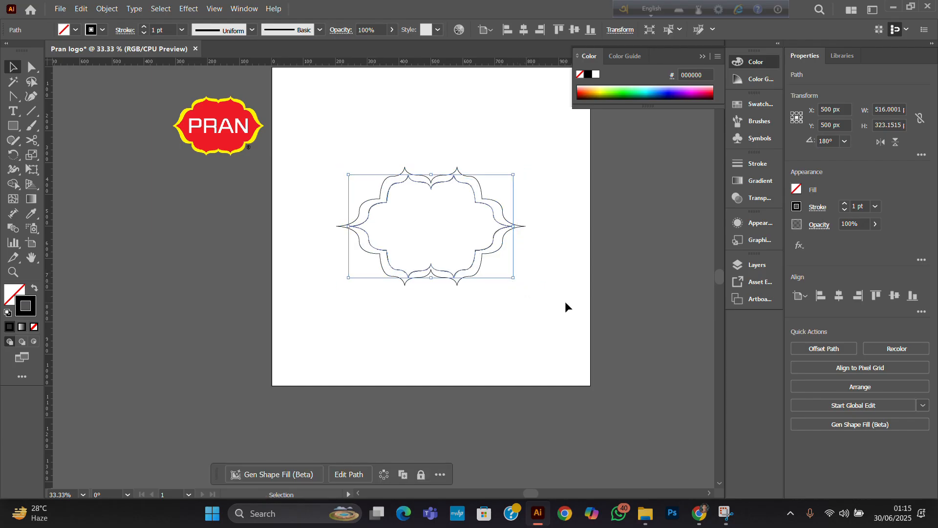
- Give the inner badge copy a solid red fill with no stroke and deselect it
click(34, 288)
click(76, 30)
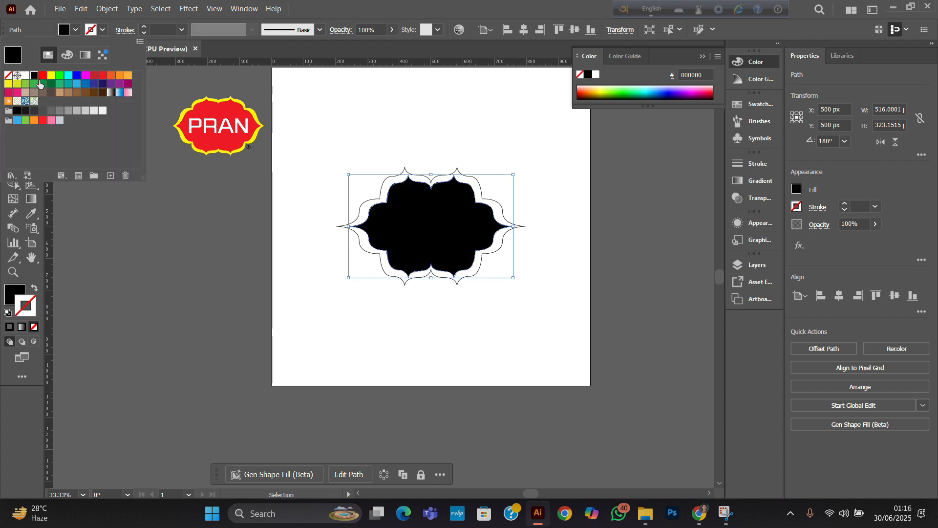
click(38, 86)
click(260, 292)
- Examine the red inner shape's points and its spacing to the outer outline against the reference PRAN logo
scroll(414, 228, up, 2)
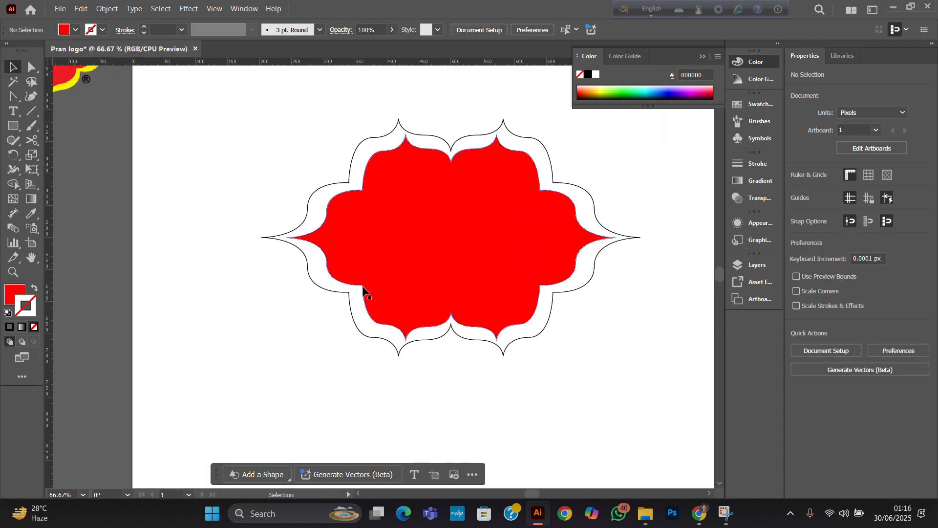
scroll(479, 159, up, 1)
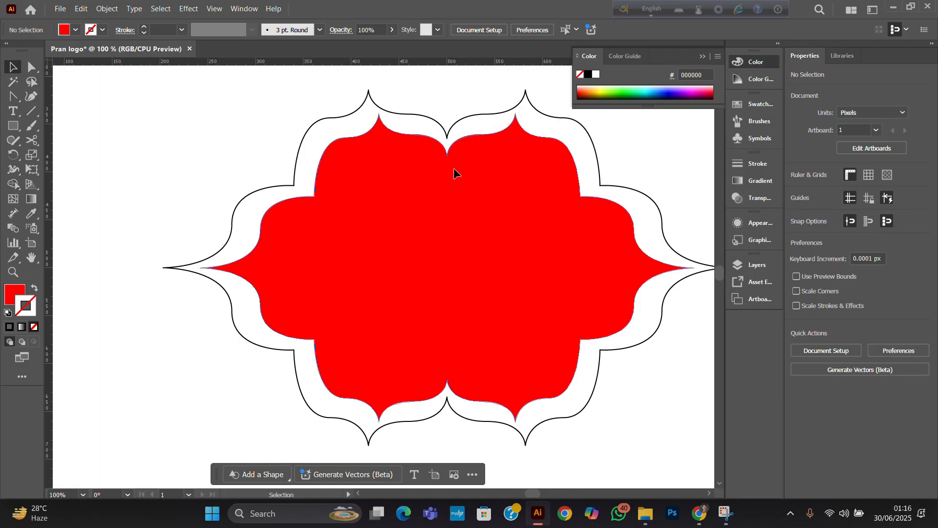
click(453, 168)
key(a)
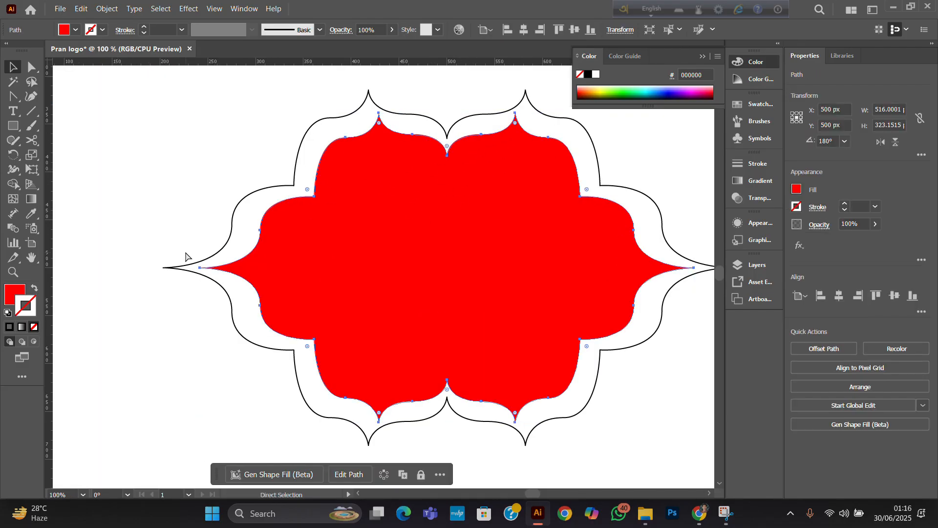
click(186, 254)
key(v)
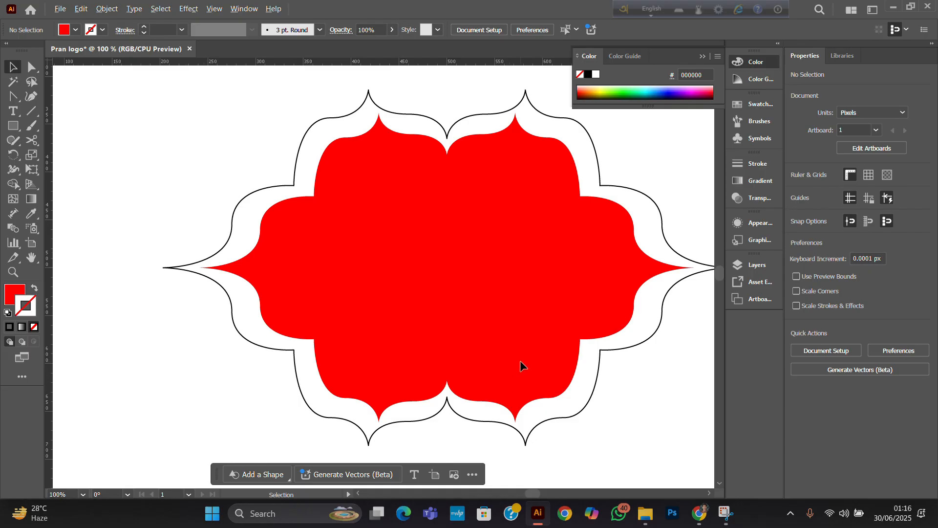
scroll(535, 262, down, 2)
scroll(555, 277, up, 1)
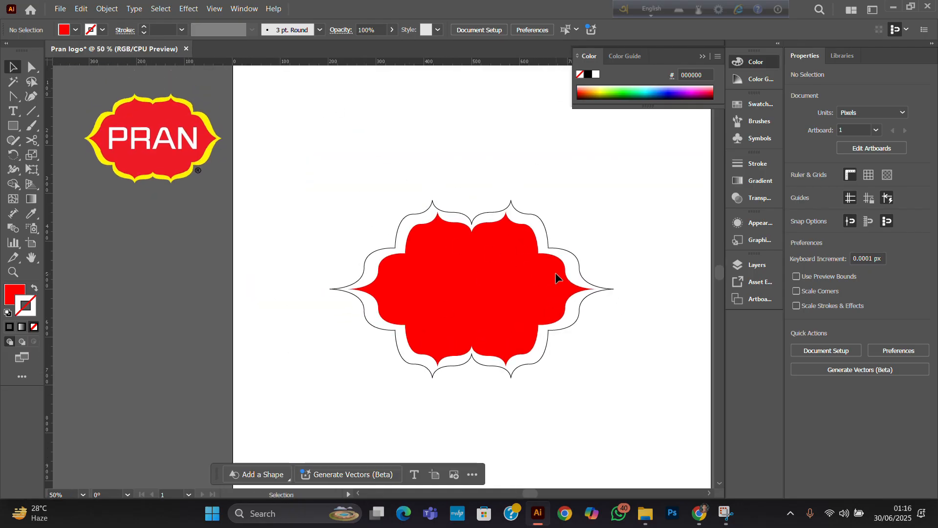
scroll(162, 183, up, 2)
drag(160, 182, 335, 272)
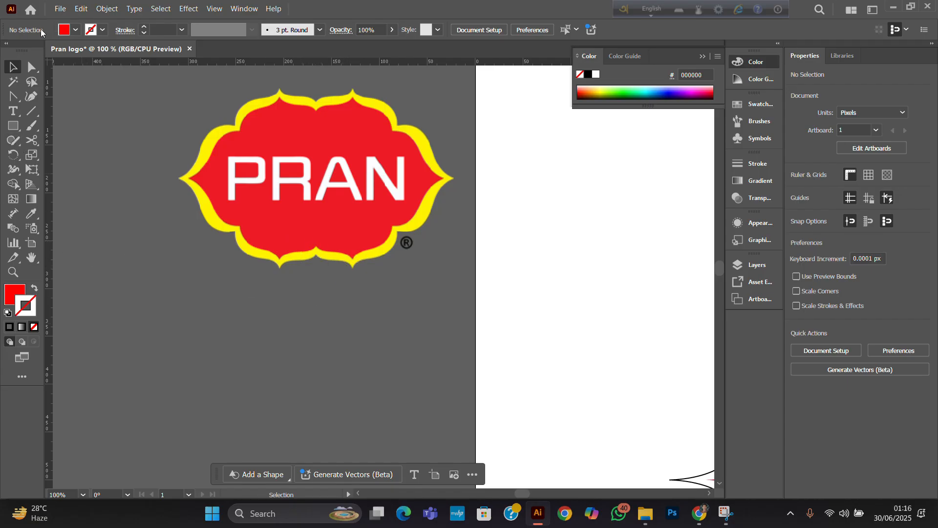
scroll(444, 305, down, 2)
drag(690, 368, 494, 223)
scroll(467, 145, up, 2)
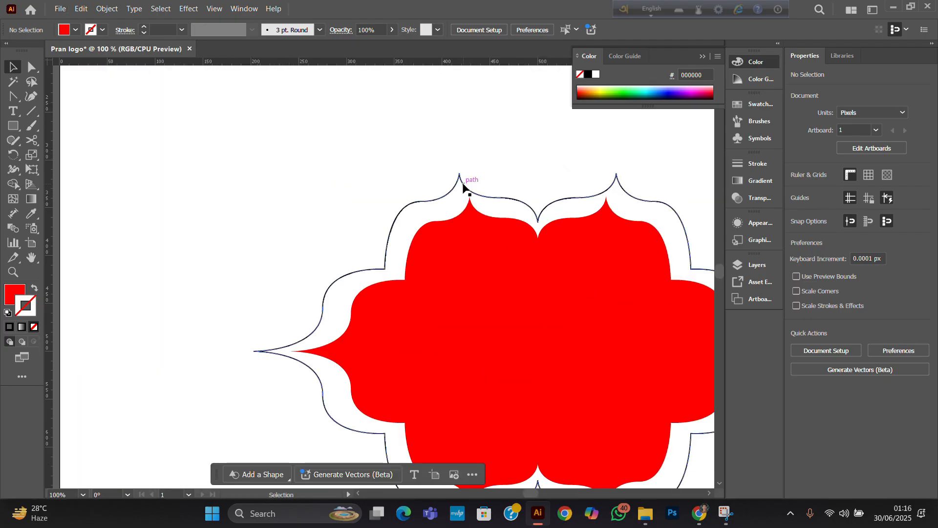
scroll(476, 168, down, 1)
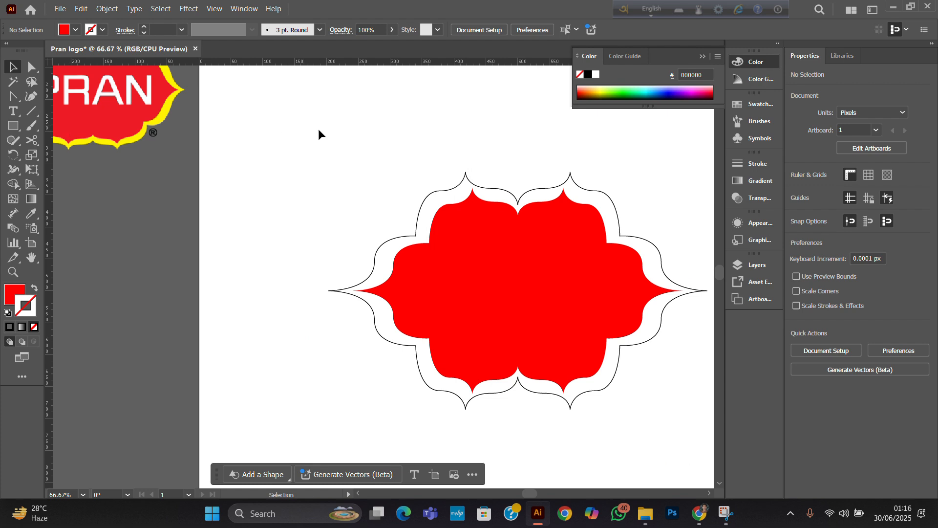
- Give the outer badge outline a solid yellow fill with no stroke and deselect it
drag(453, 161, 496, 191)
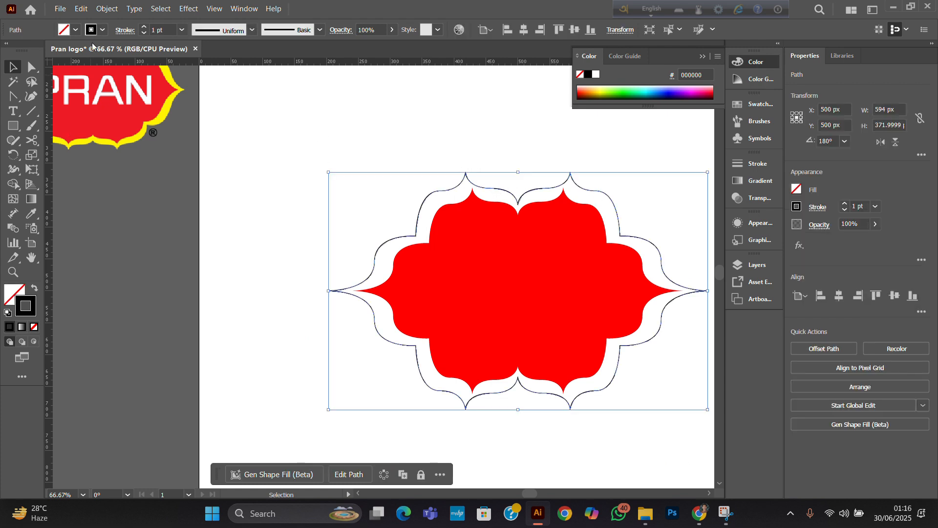
click(34, 288)
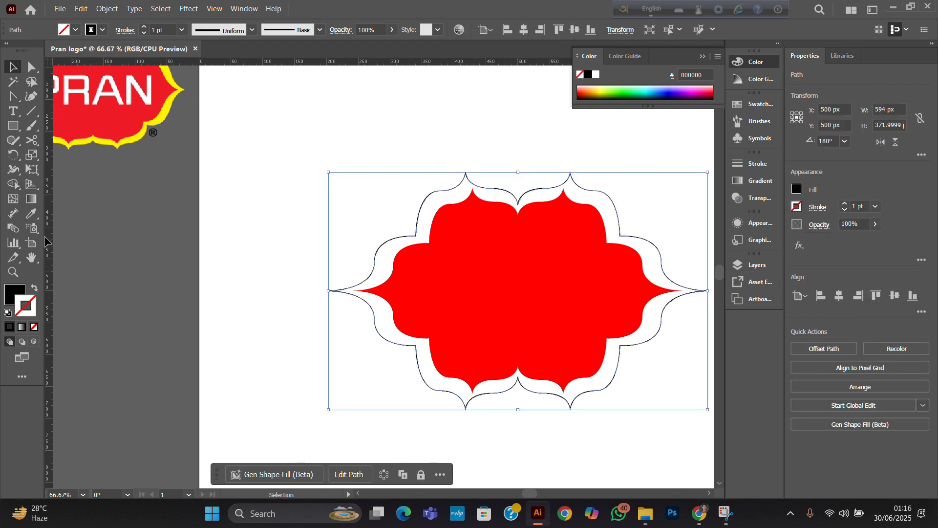
click(75, 30)
click(49, 76)
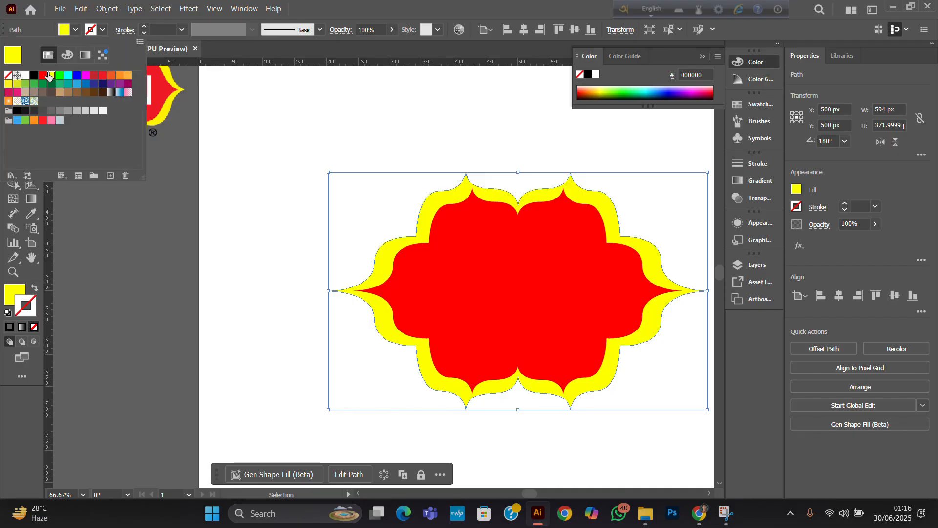
click(399, 170)
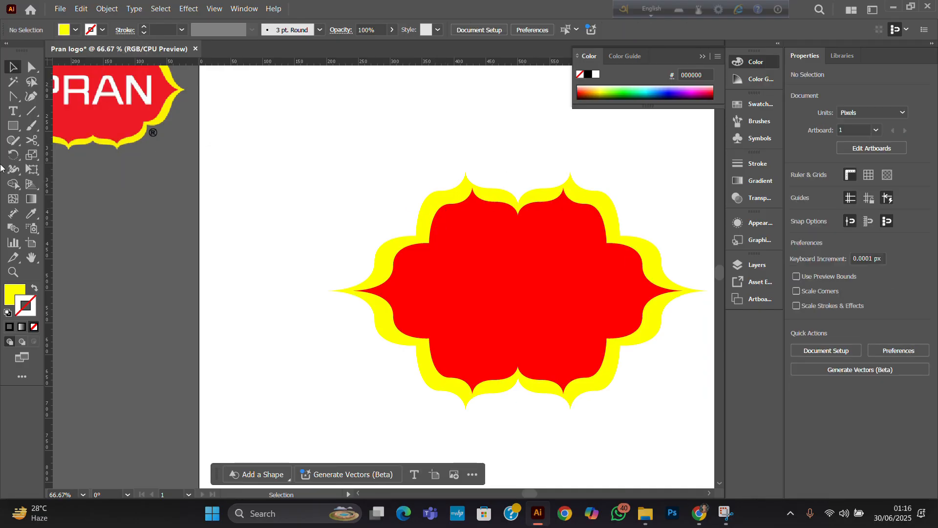
- Draw a vertical line about 416 px long across the badge's middle and give it a black stroke
click(31, 112)
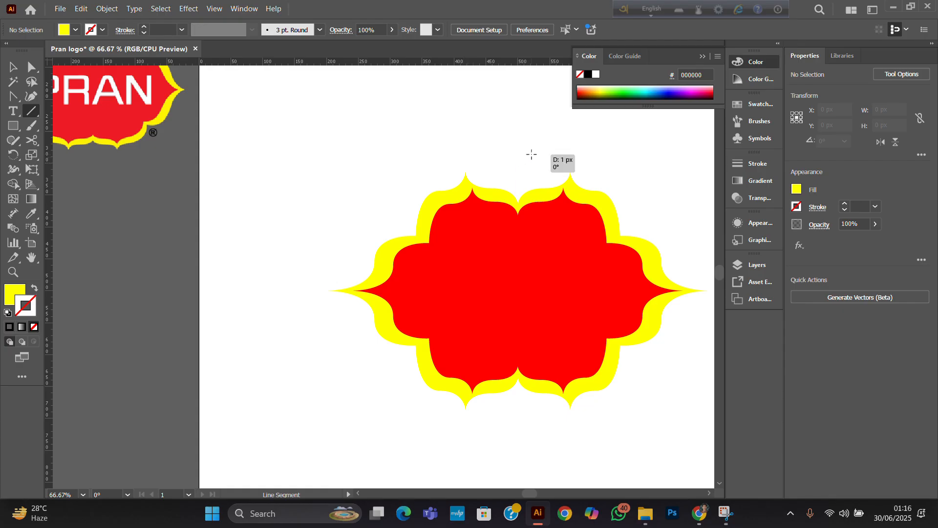
drag(531, 154, 521, 419)
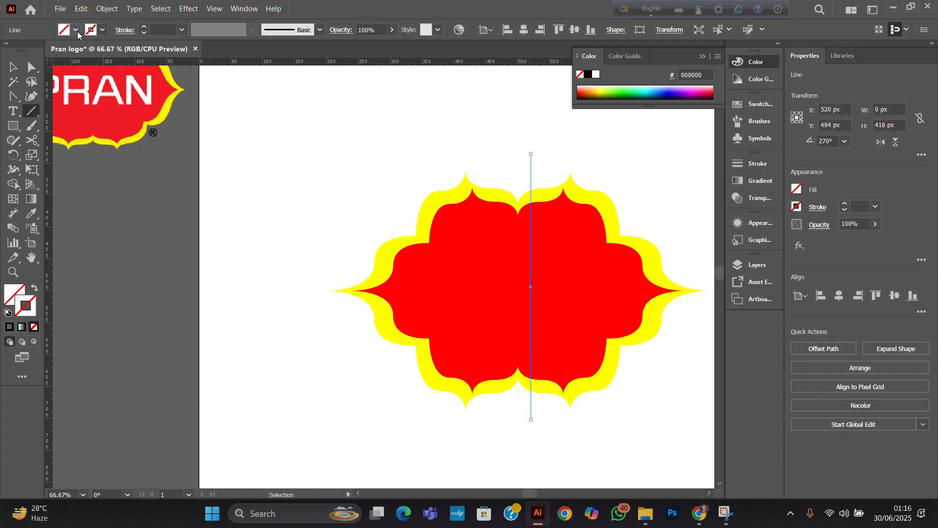
click(103, 30)
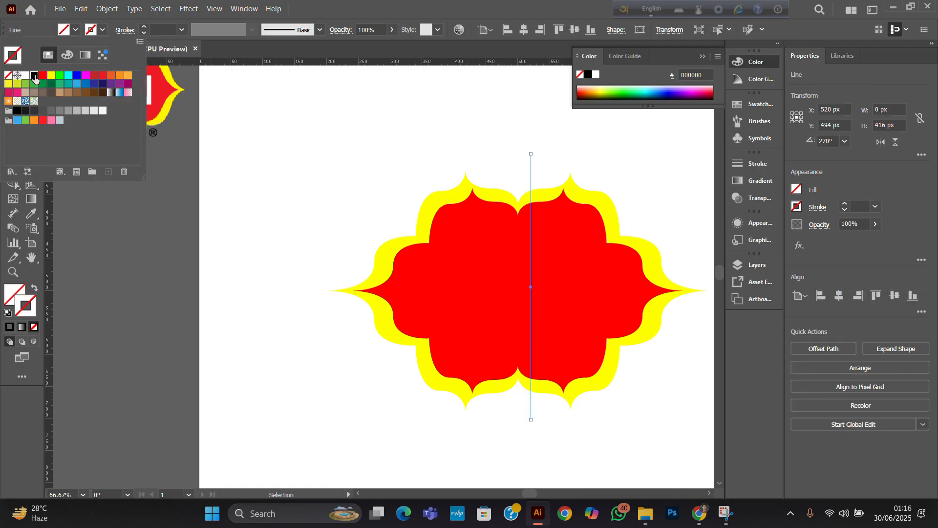
click(35, 76)
key(Escape)
key(v)
click(228, 105)
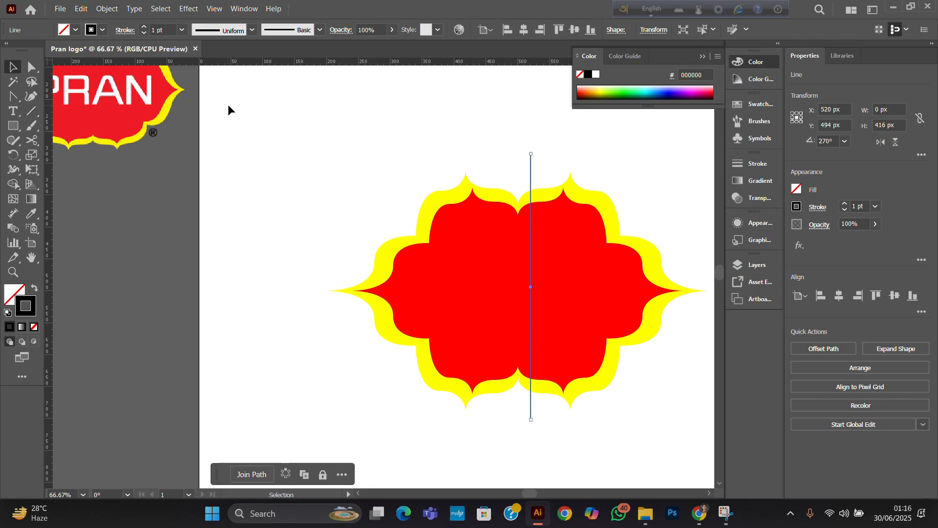
- Centre the vertical line and the yellow outline on each other horizontally and vertically, and deselect them
drag(441, 129, 628, 321)
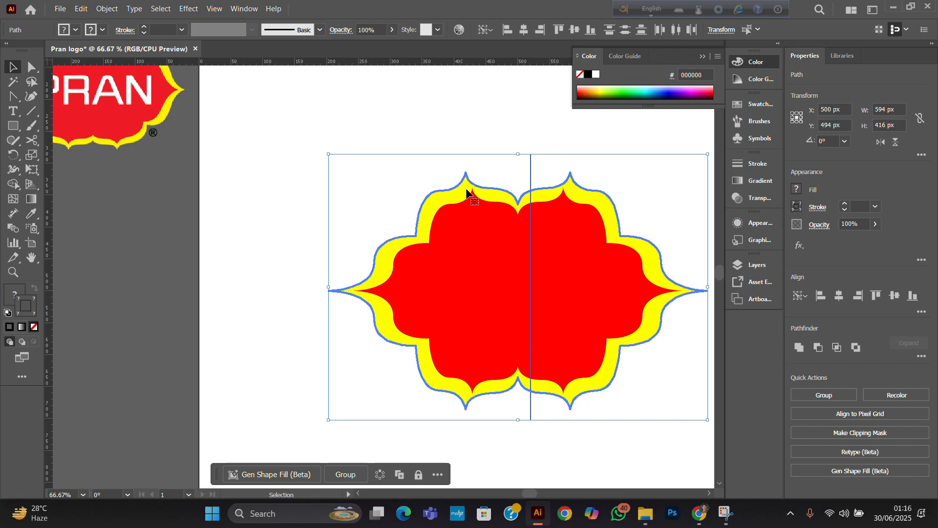
click(840, 295)
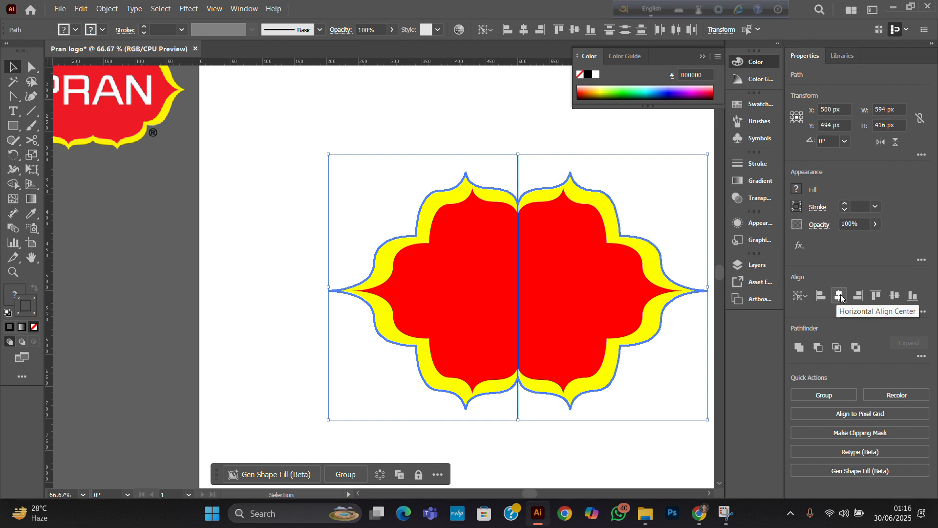
click(895, 296)
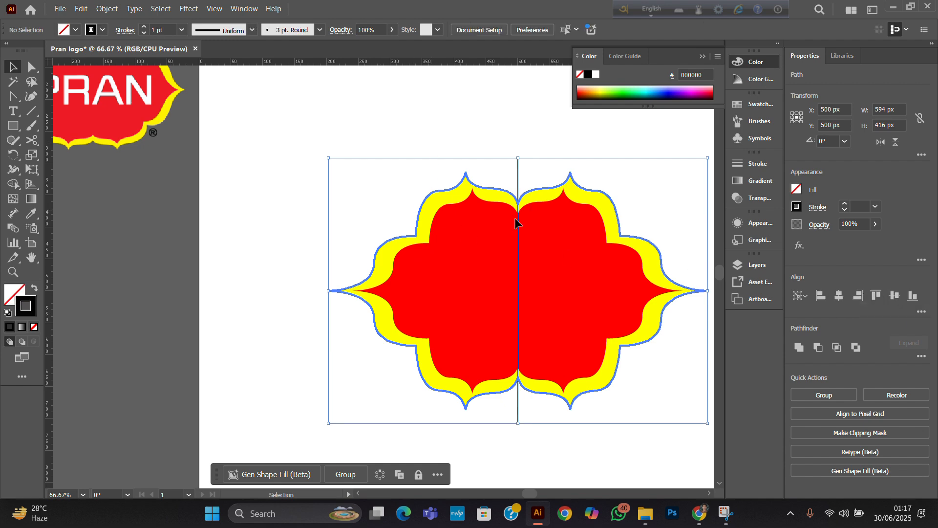
key(ctrl+shift+a)
scroll(516, 219, up, 5)
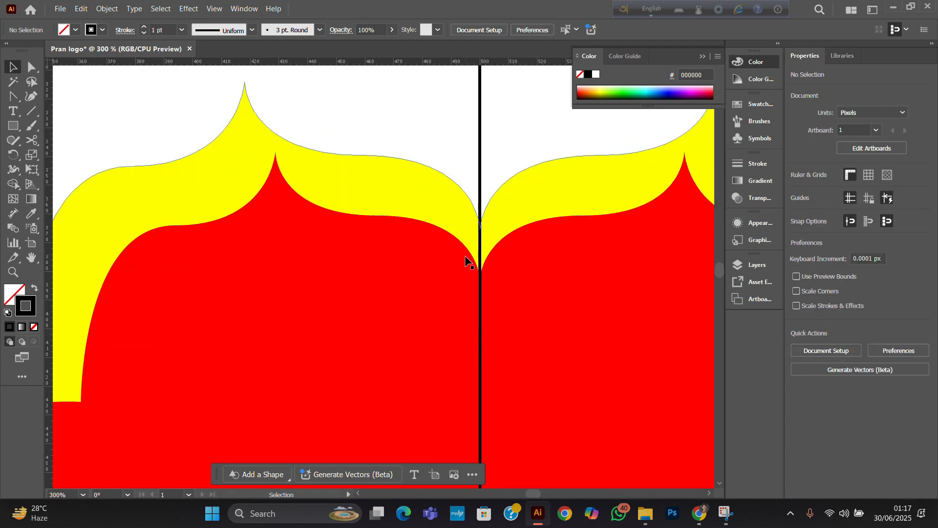
scroll(486, 141, down, 6)
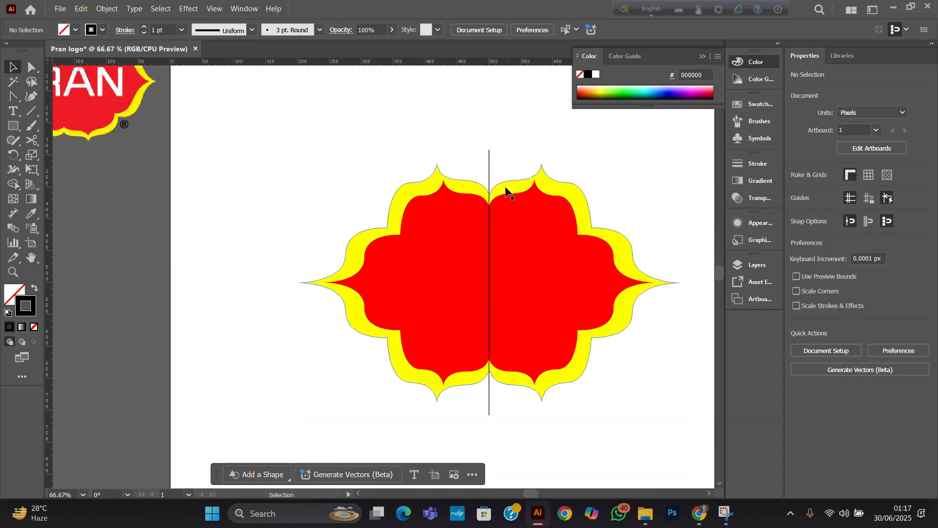
- Divide the yellow outline along the centre line into two halves using Shape Builder with a yellow fill and no stroke
drag(336, 115, 611, 239)
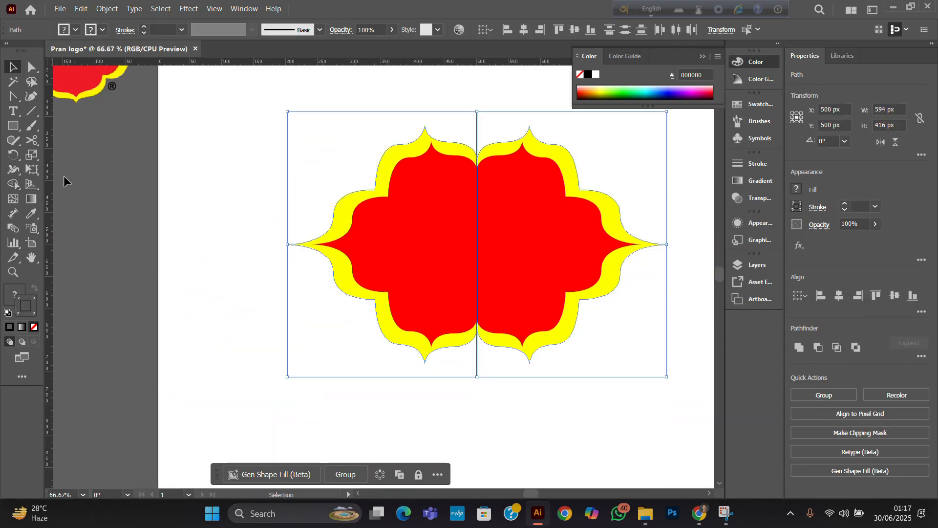
key(shift+m)
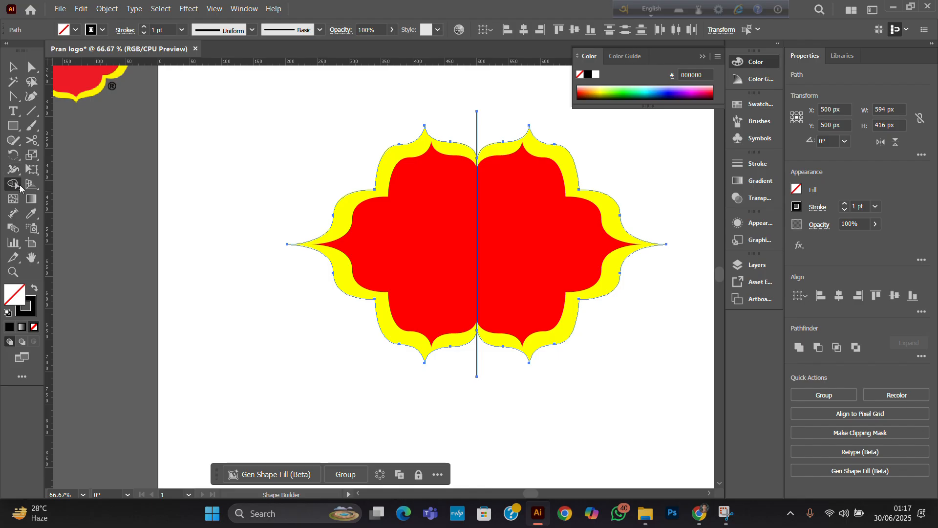
key(ctrl)
key(ctrl)
click(32, 289)
click(73, 30)
click(51, 75)
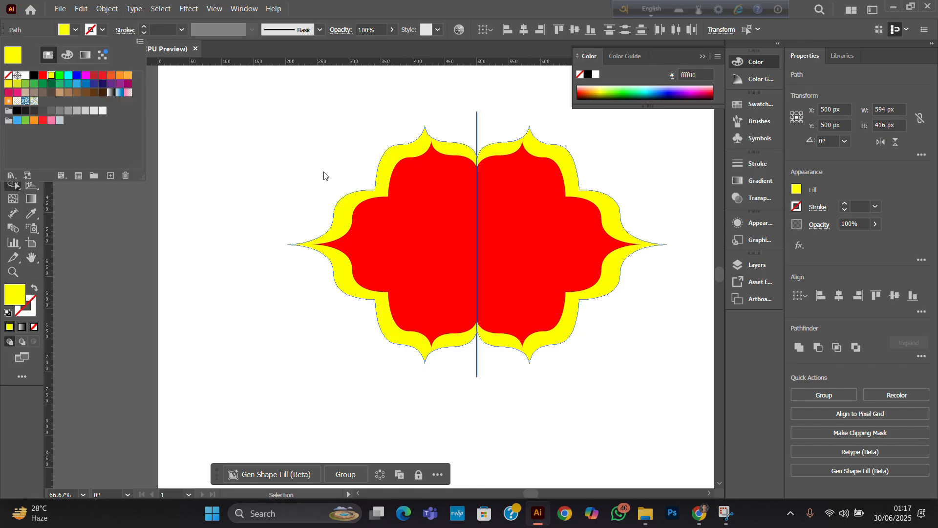
drag(371, 221, 289, 224)
drag(484, 228, 658, 257)
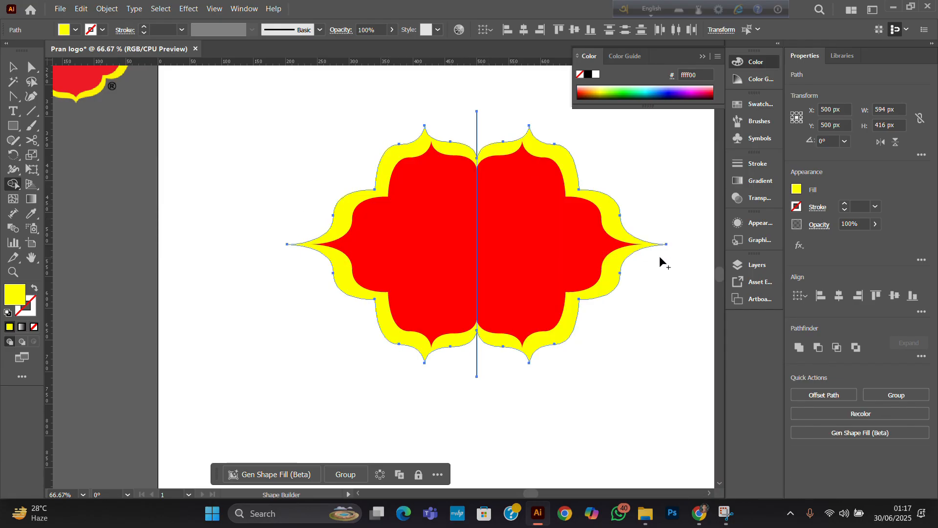
- Delete the leftover pieces of the dividing line above and below the badge
click(13, 67)
key(ctrl+shift+a)
scroll(486, 237, up, 1)
drag(458, 139, 503, 143)
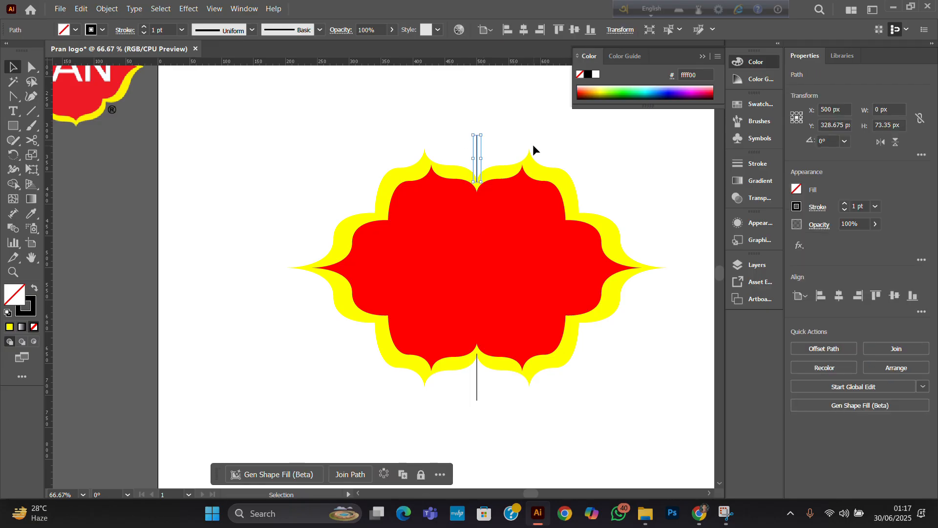
key(Delete)
drag(509, 409, 509, 409)
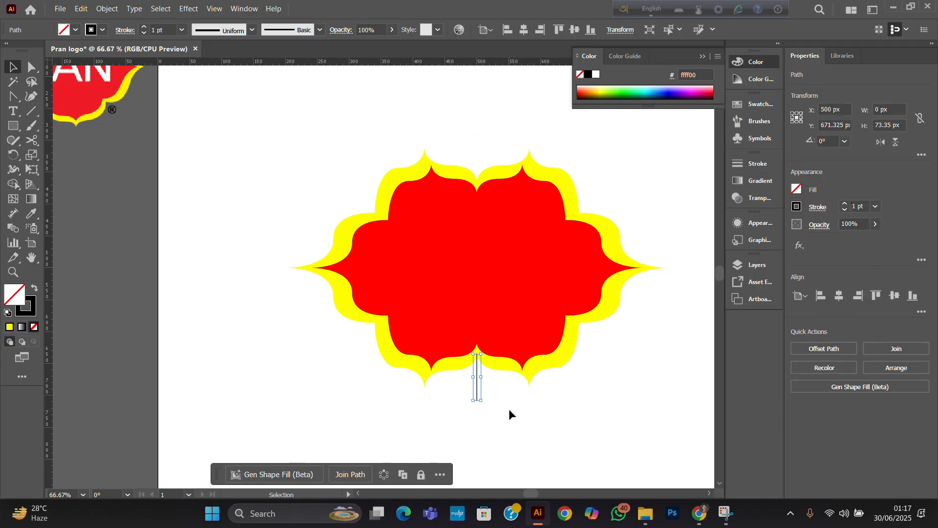
key(Delete)
scroll(464, 172, up, 1)
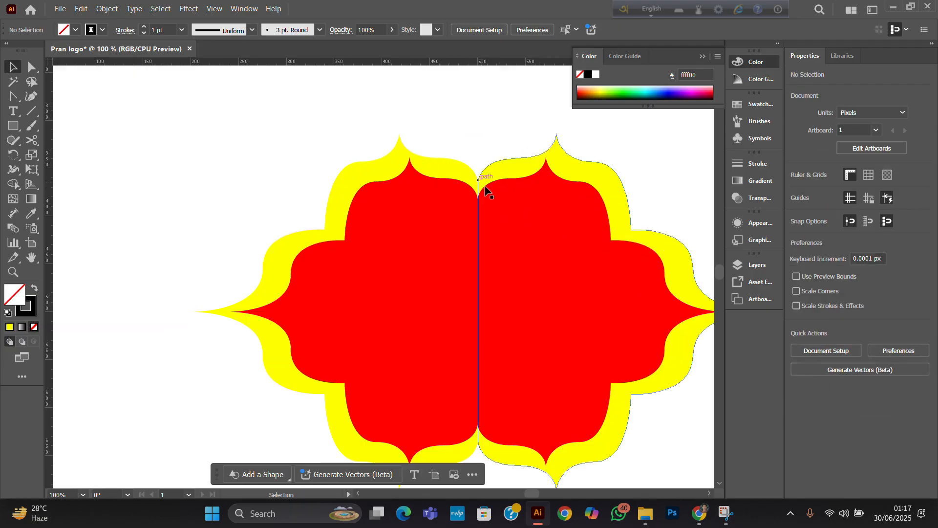
scroll(477, 152, down, 2)
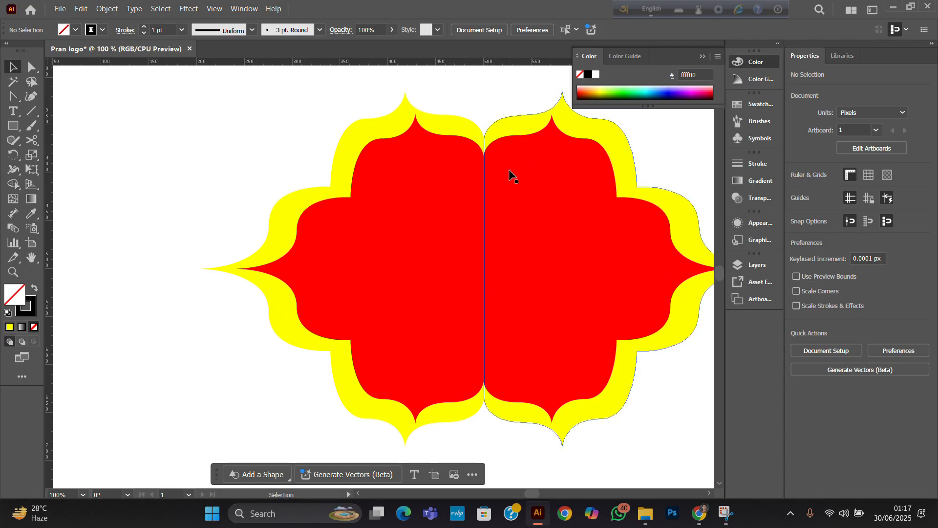
- Move the yellow shape's left half inward about 9 px, to X 360.5 px, to narrow its border around the red
drag(513, 174, 532, 272)
drag(522, 307, 491, 317)
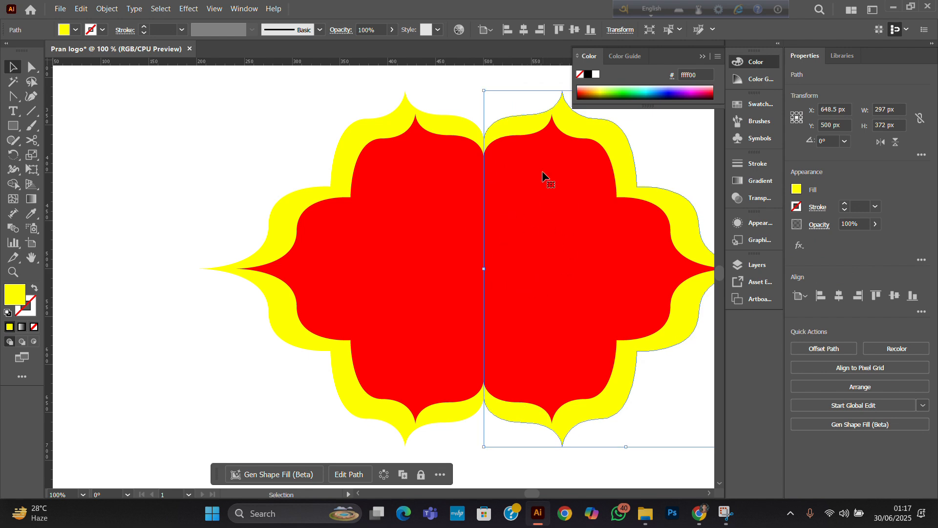
scroll(395, 186, down, 1)
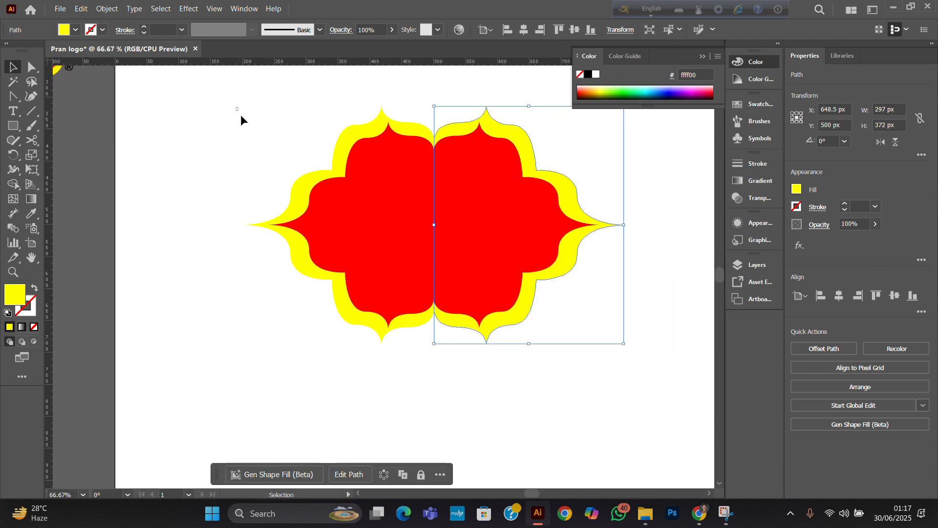
drag(237, 108, 315, 280)
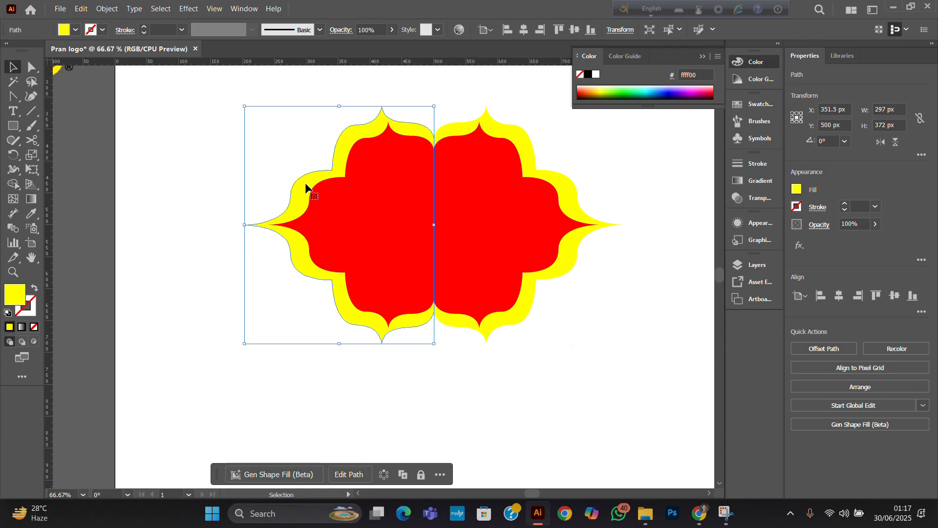
key(Right)
key(Right)
key(Right)
key(Right)
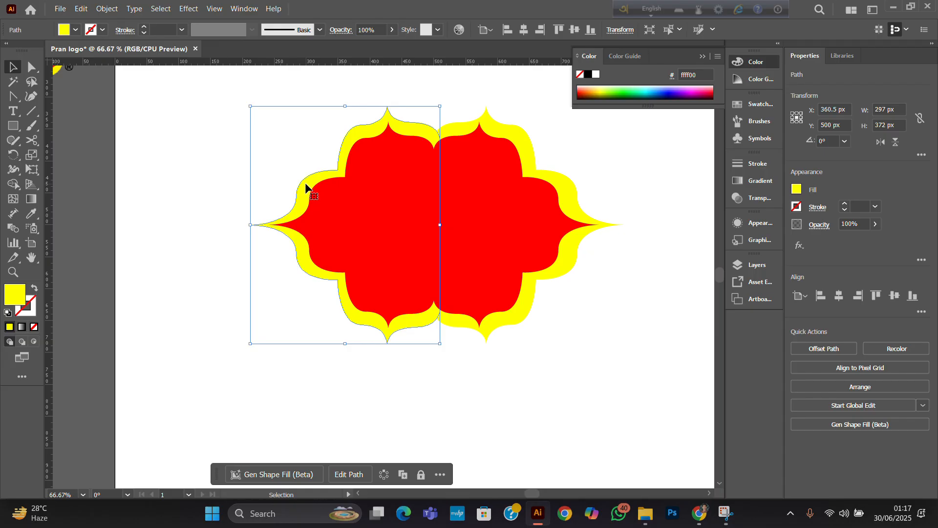
key(Right)
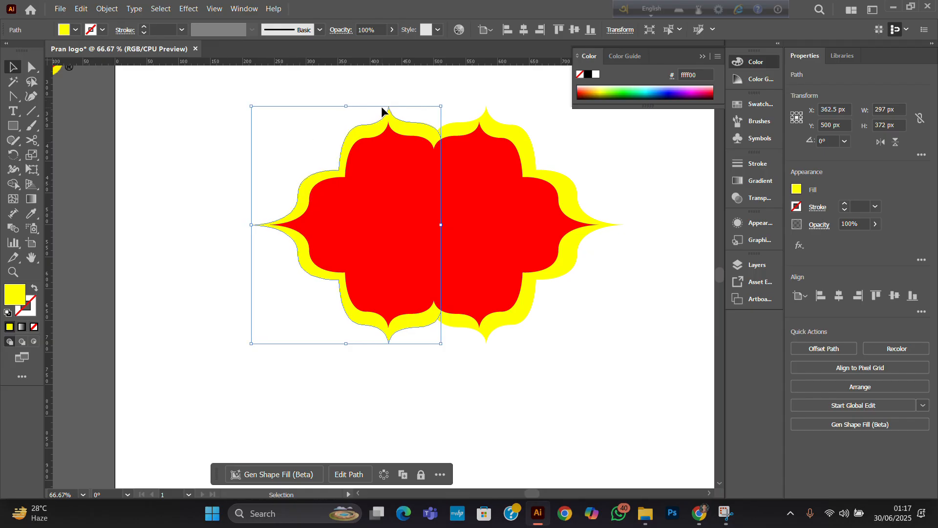
key(Left)
key(Left)
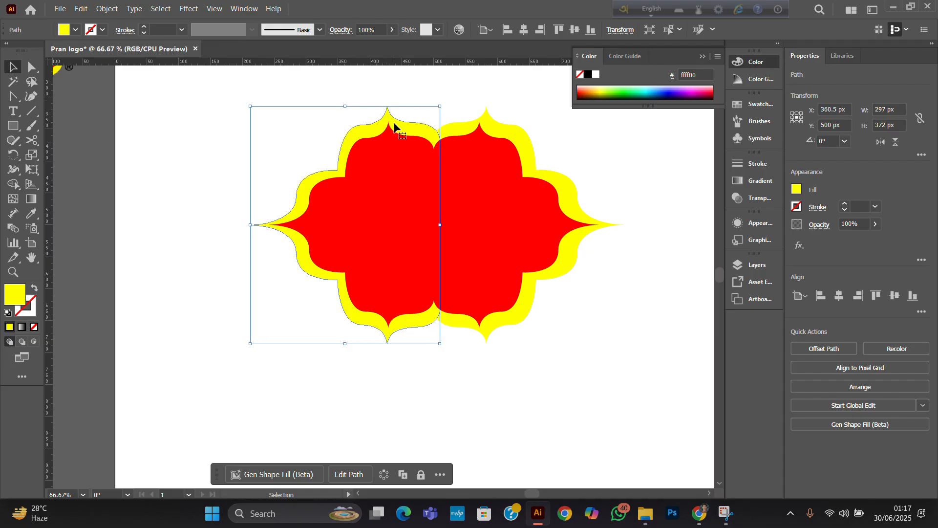
- Move the yellow shape's right half inward about 11 px to match the left border width, and deselect it
click(508, 94)
drag(437, 95, 522, 152)
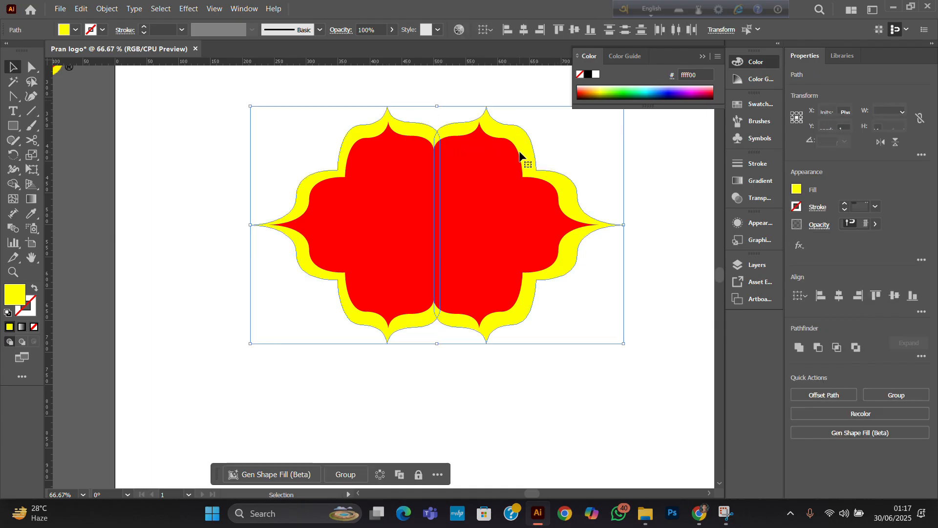
click(582, 177)
click(570, 186)
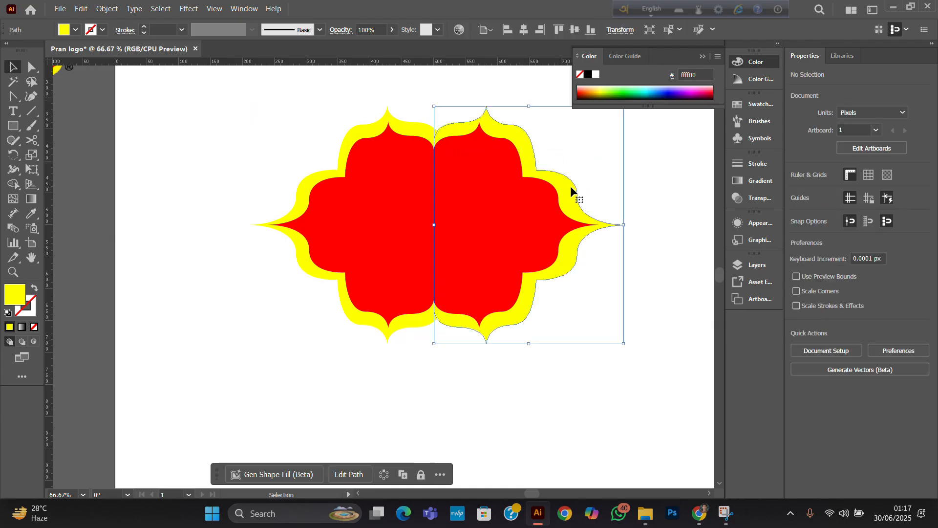
key(Left)
key(Left)
key(Left)
key(Left)
key(Left)
key(Left)
key(Left)
key(Left)
key(Left)
key(Left)
key(Left)
key(Left)
key(Left)
key(Left)
key(Left)
key(Left)
key(Left)
key(Left)
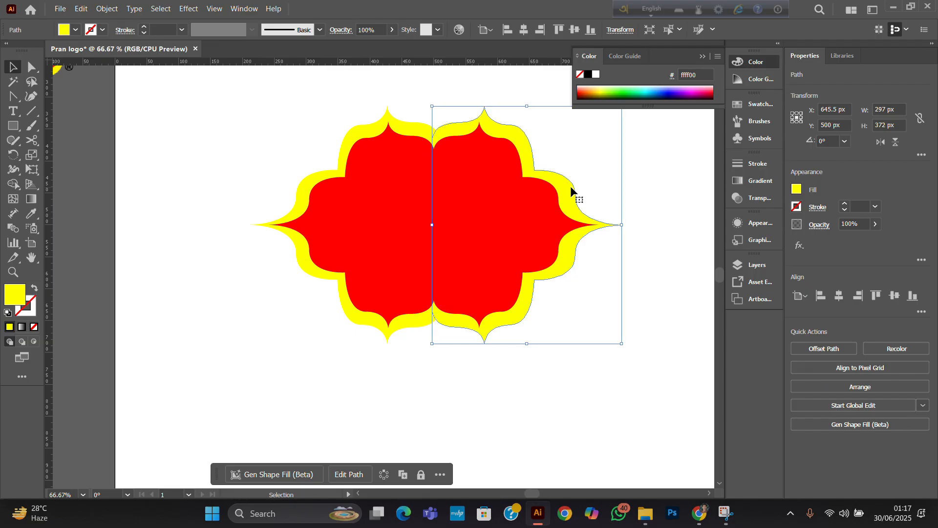
key(Right)
key(Right)
key(Right)
key(Right)
key(Right)
key(Right)
key(Right)
key(Right)
key(Right)
key(Right)
key(Right)
key(Right)
key(Right)
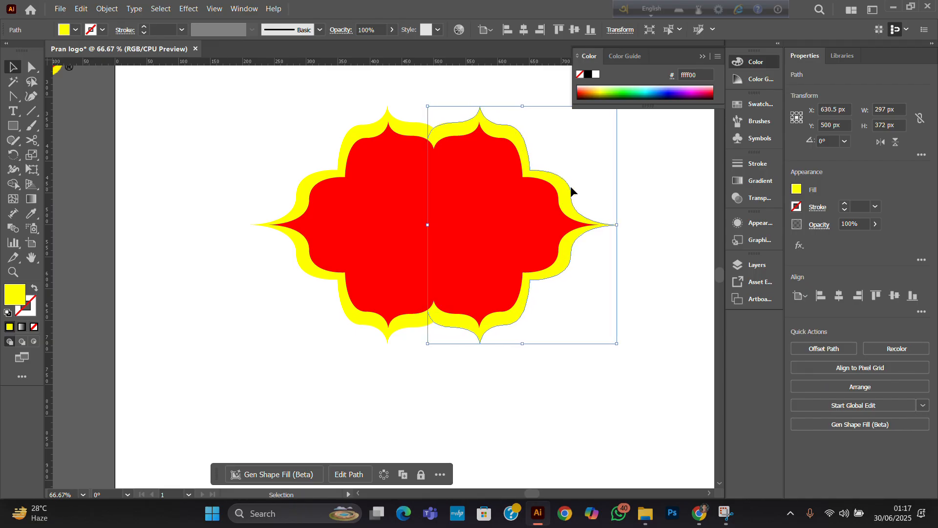
key(Left)
click(337, 115)
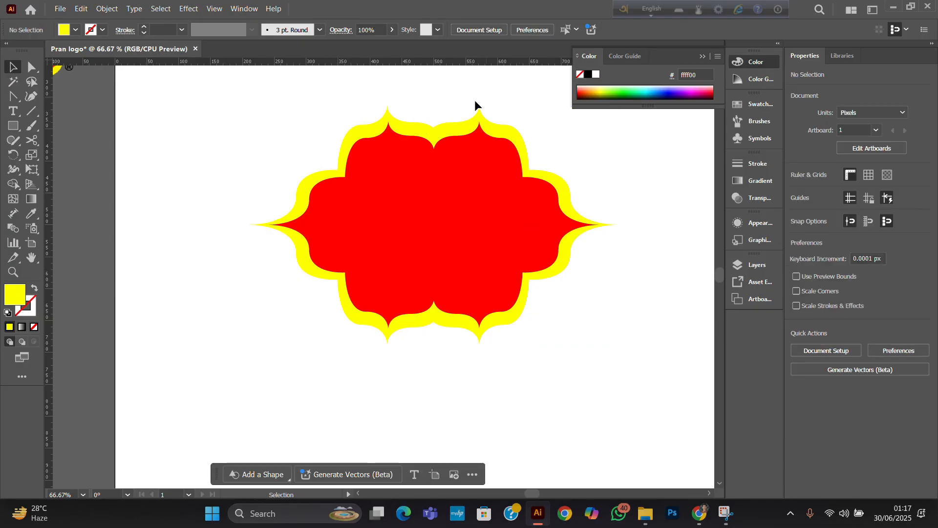
- Unite the two overlapping yellow halves into a single shape and compare the badge with the reference logo
drag(297, 105, 603, 337)
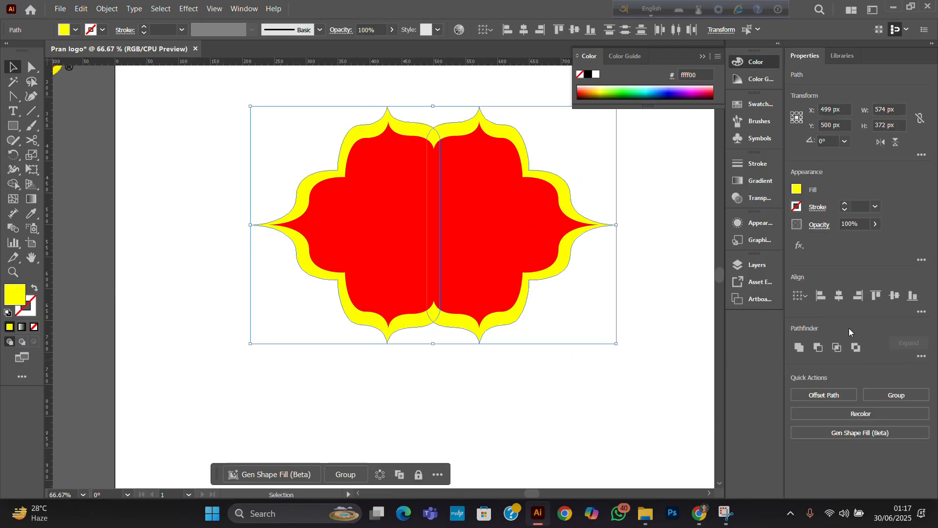
click(798, 347)
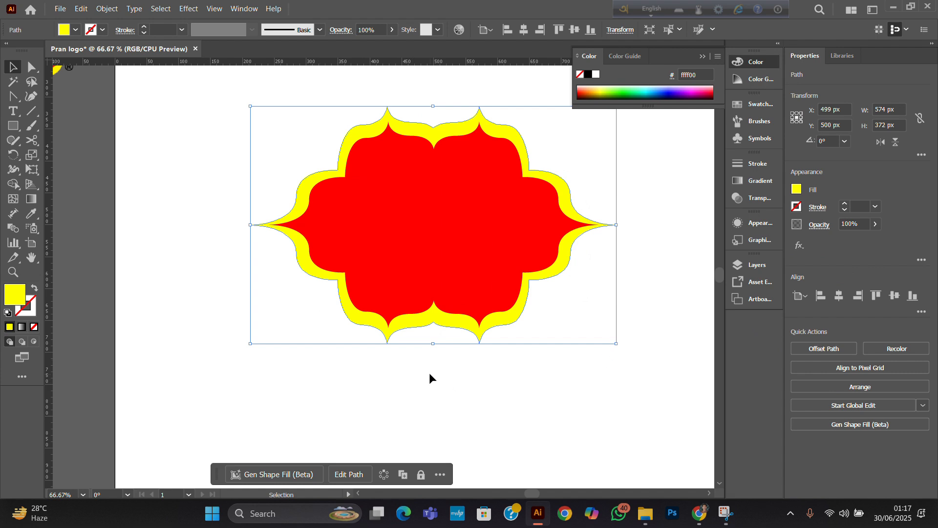
scroll(456, 339, up, 2)
scroll(474, 269, down, 1)
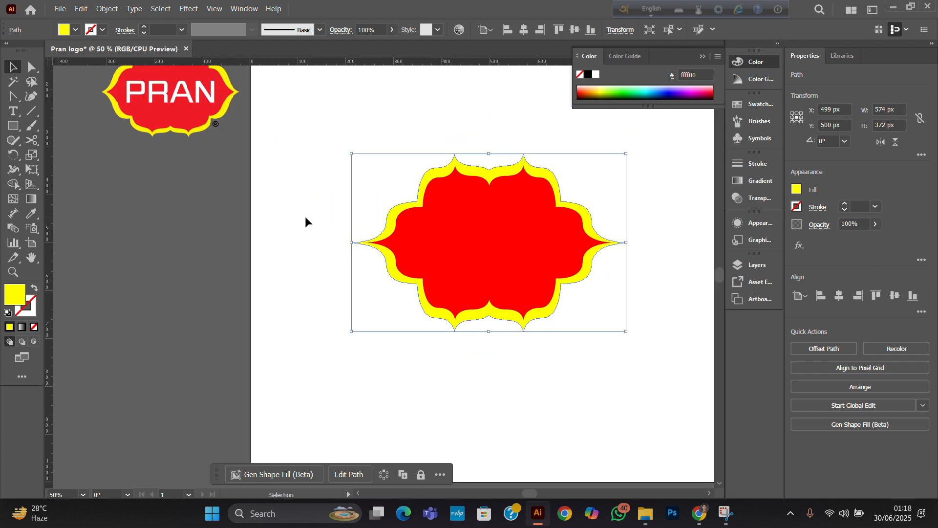
scroll(503, 220, up, 1)
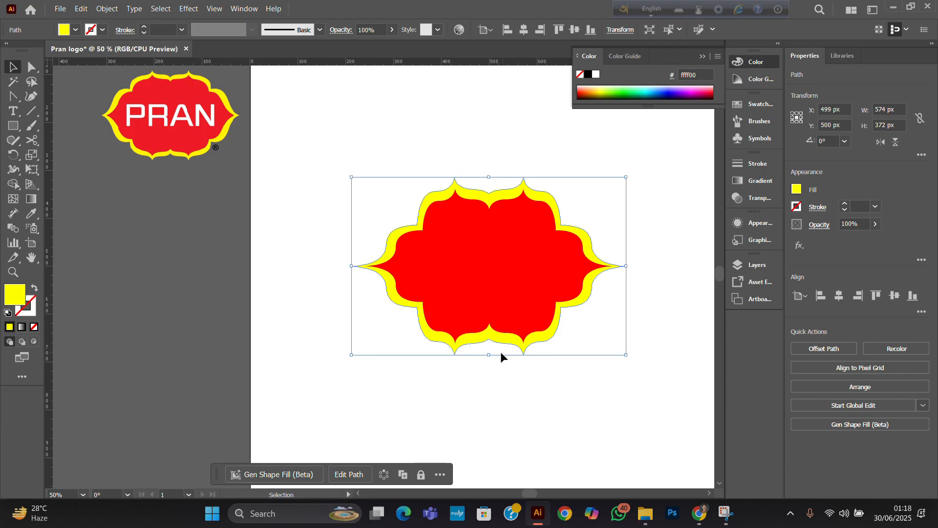
- Try to reduce the yellow shape's height from its lower edge, undo the change and deselect the shape
drag(489, 355, 484, 345)
key(ctrl+z)
click(405, 169)
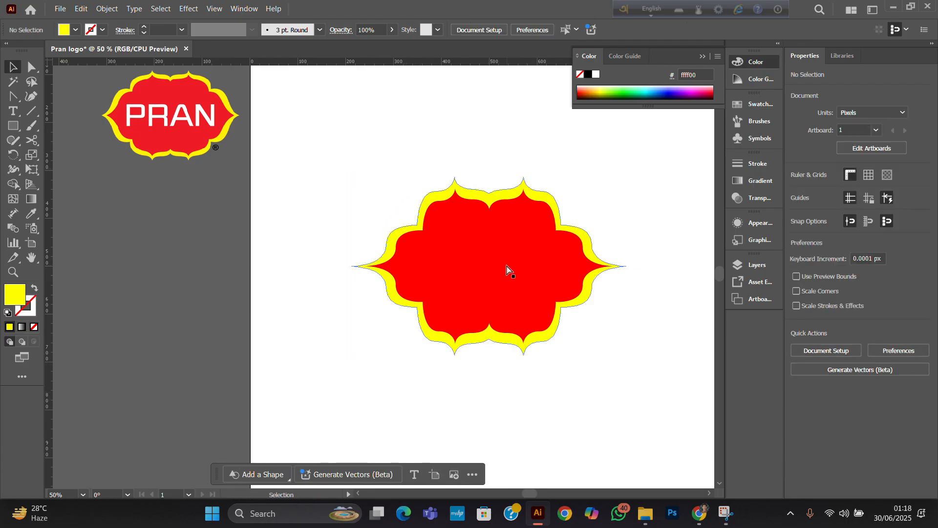
- Select the complete badge, reduce its height from the lower edge to 338 px, and deselect it
key(ctrl+a)
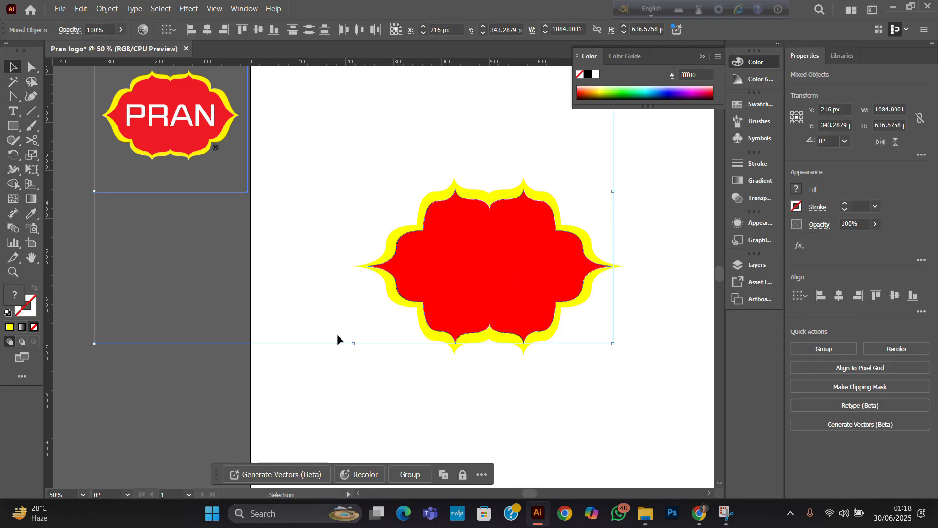
click(369, 336)
drag(398, 165, 590, 346)
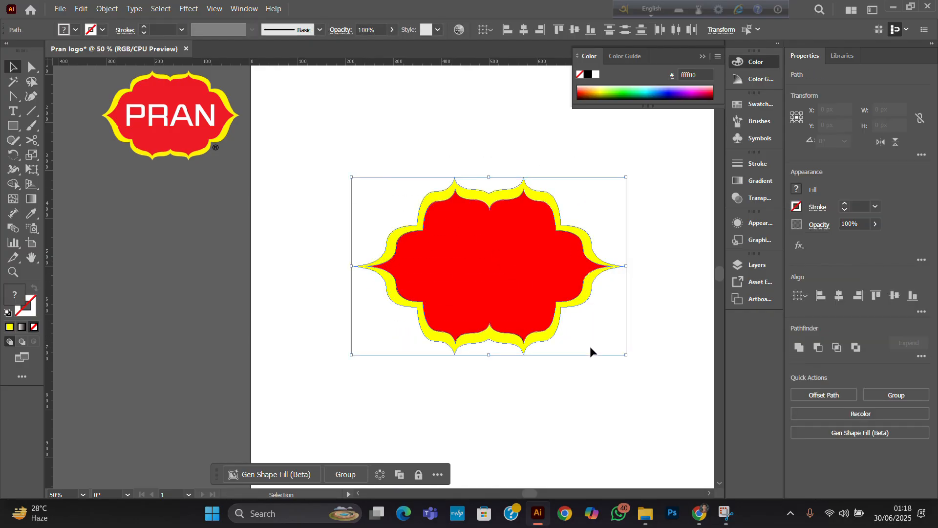
drag(489, 354, 489, 338)
key(ctrl+shift+a)
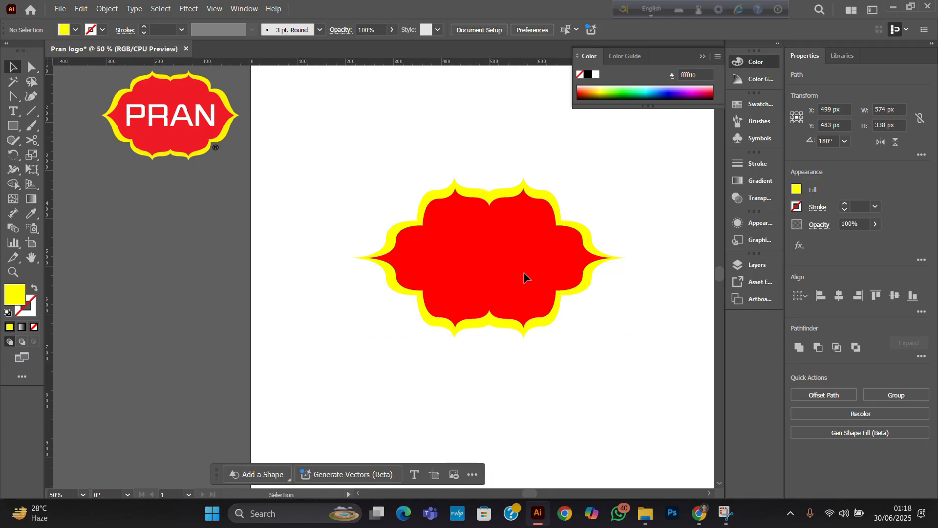
- Place a point text above the badge and enlarge it to about 81.74 pt
click(12, 111)
click(437, 130)
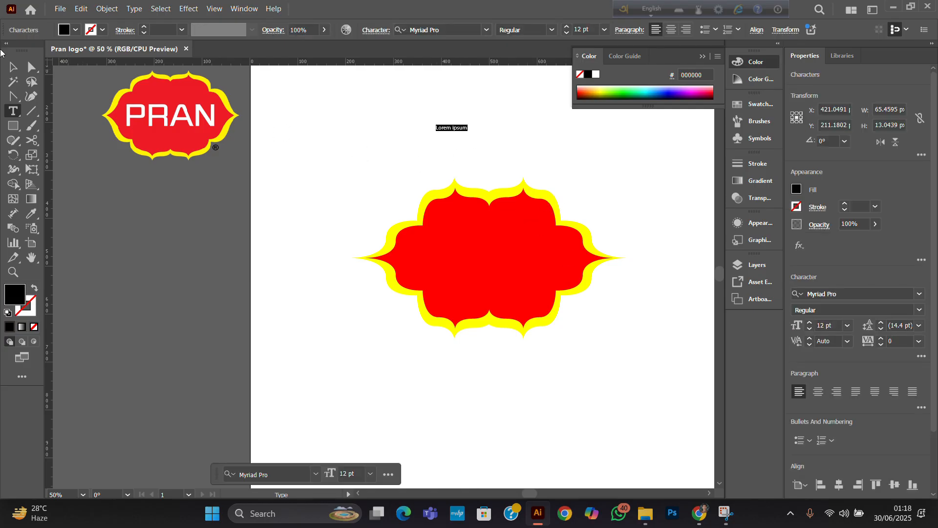
key(Escape)
drag(468, 132, 561, 202)
double_click(464, 122)
- Replace the placeholder text with "PRAN" in capitals and select it as an object
key(ctrl+a)
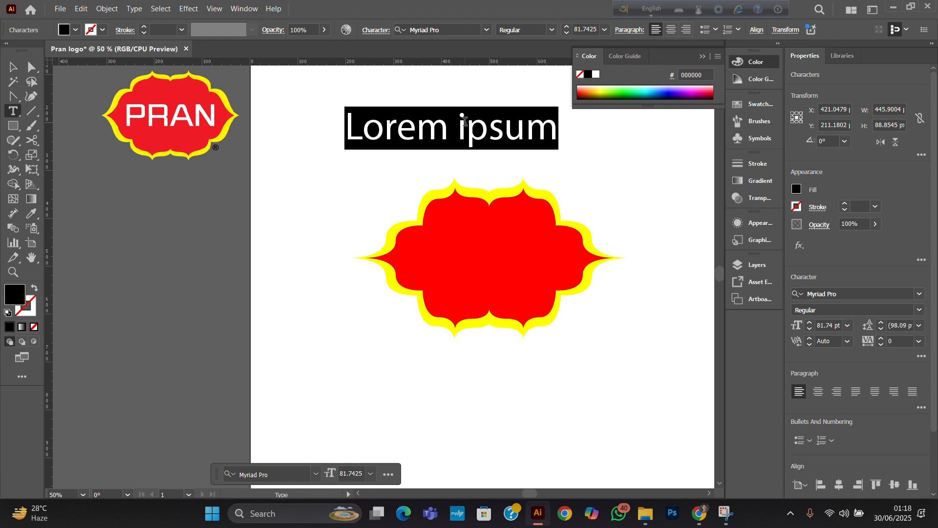
text(Pr)
key(BackSpace)
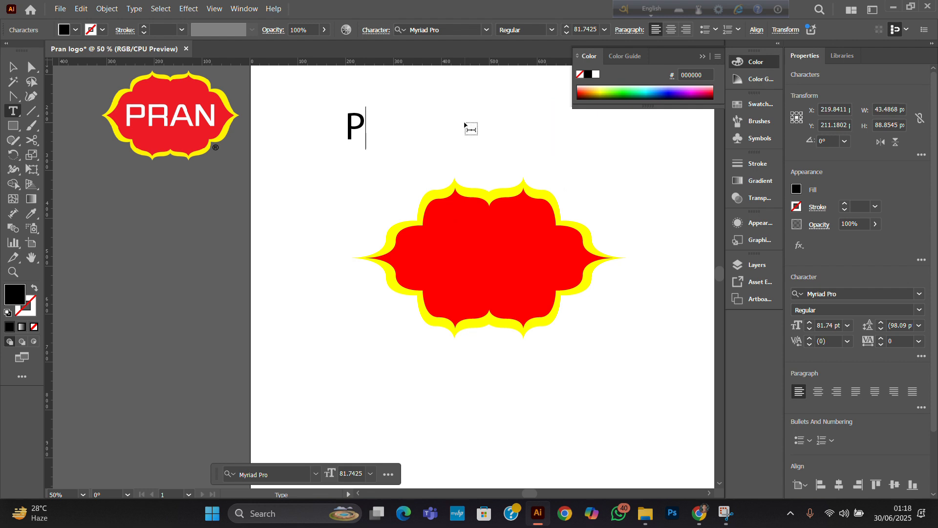
text(RAn)
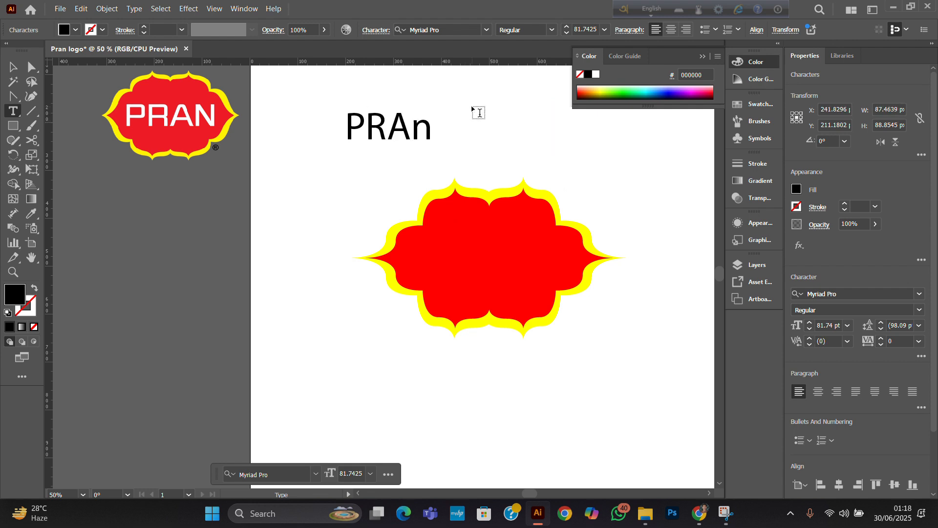
key(BackSpace)
text(N)
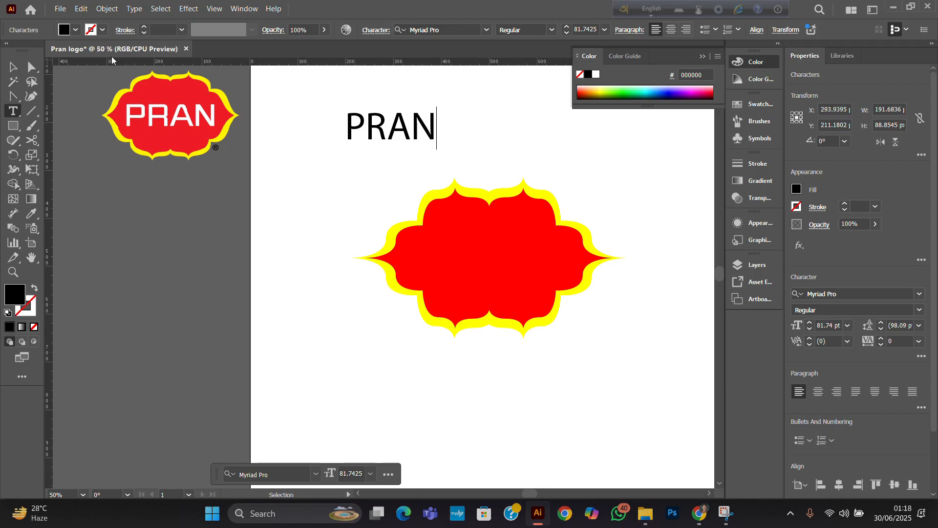
click(13, 66)
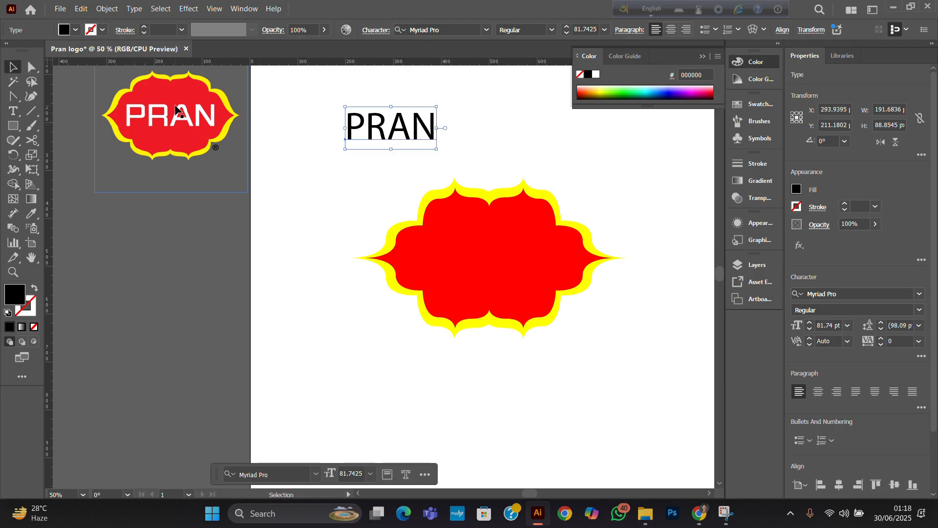
- Set the PRAN text in the Square 721 Bold BT font and fill it with white
click(849, 294)
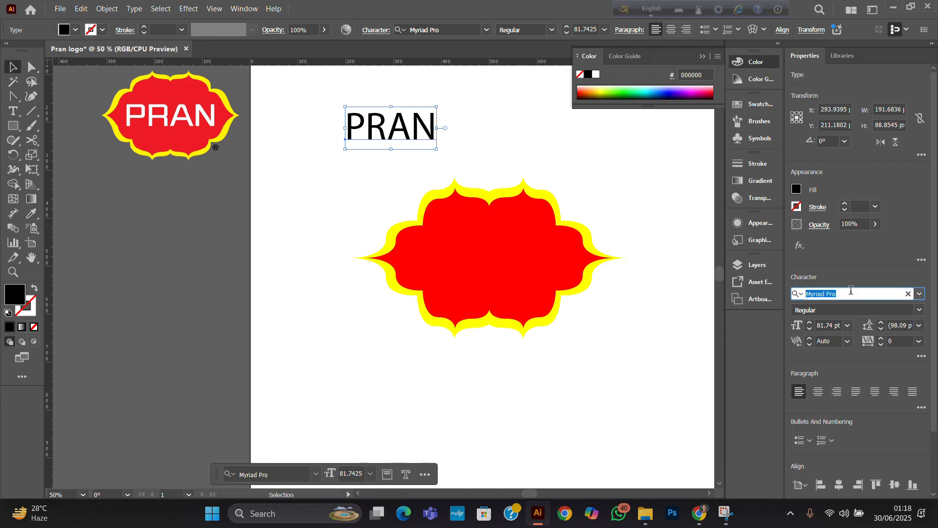
text(Sq)
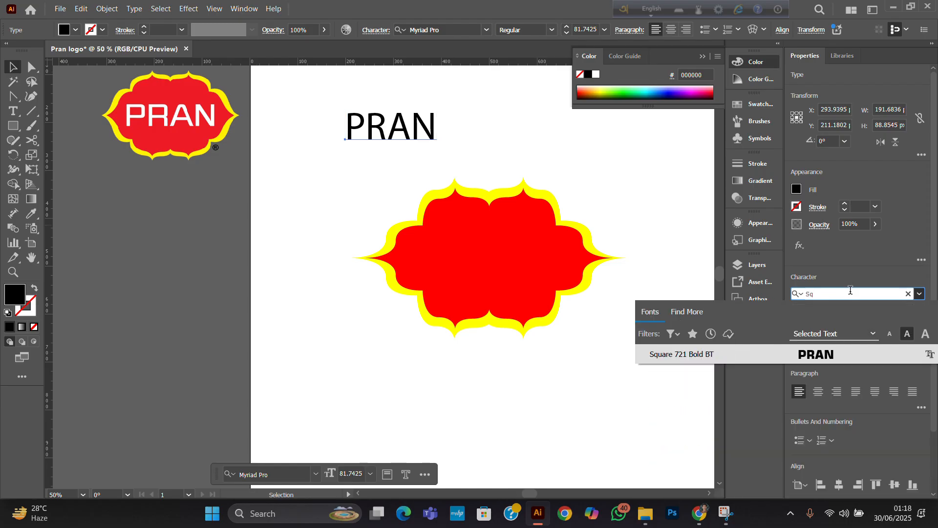
click(831, 360)
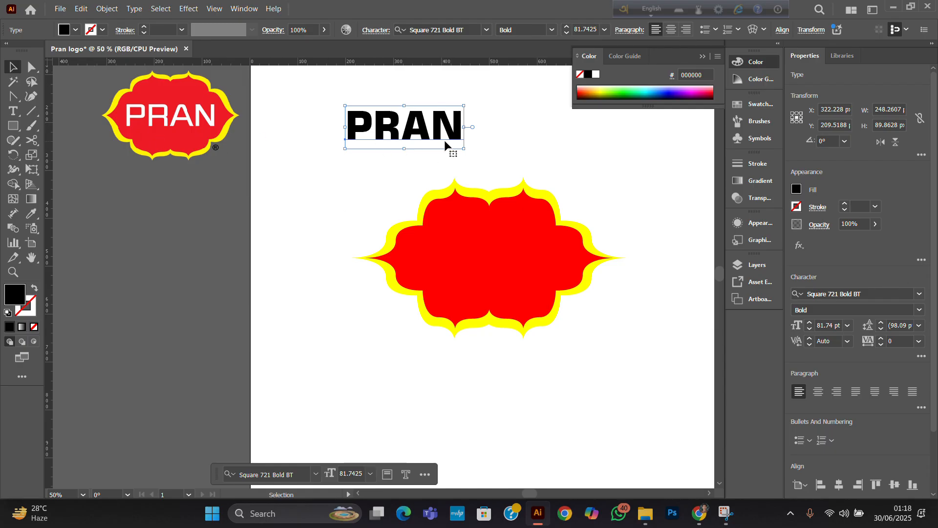
click(77, 30)
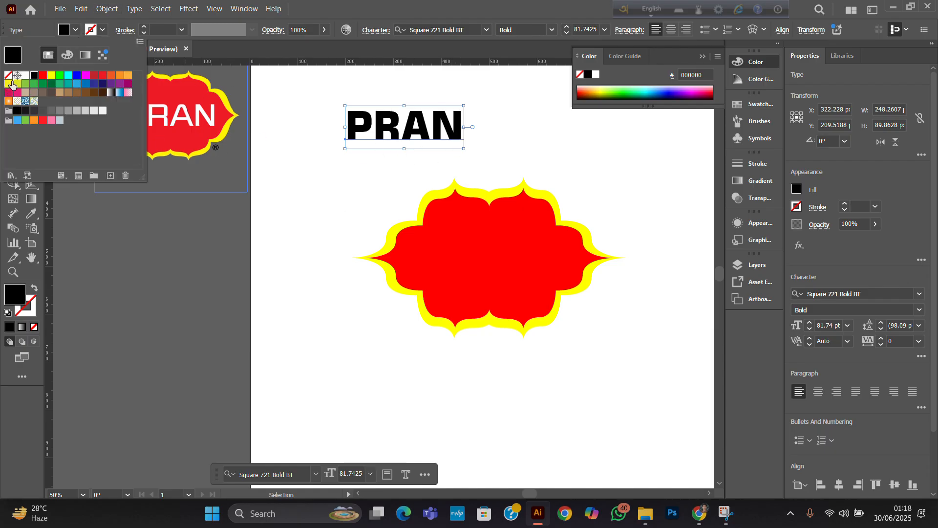
click(24, 75)
- Move the PRAN text onto the badge's red centre and convert it to outlines
click(379, 125)
drag(435, 145, 514, 272)
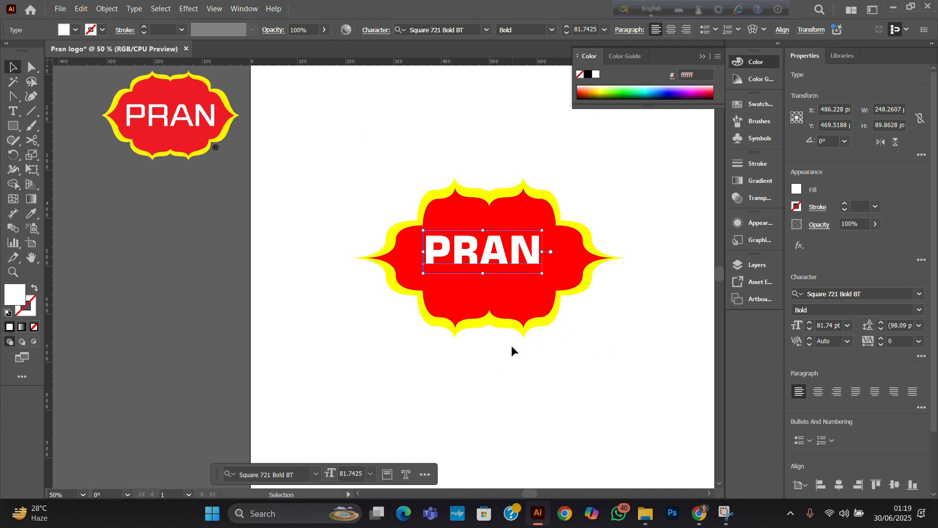
right_click(541, 301)
click(586, 299)
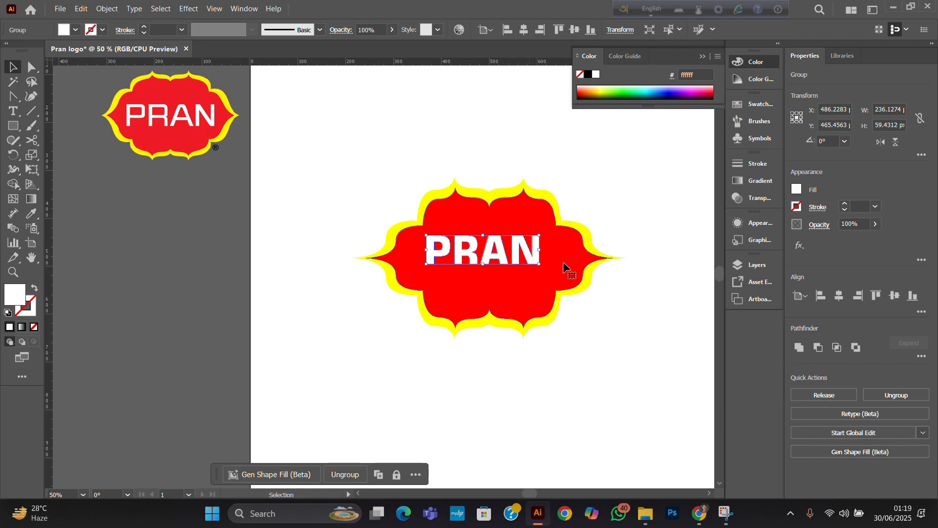
- Centre the PRAN lettering and the yellow shape horizontally and vertically on the red shape, and deselect everything
drag(386, 144, 581, 324)
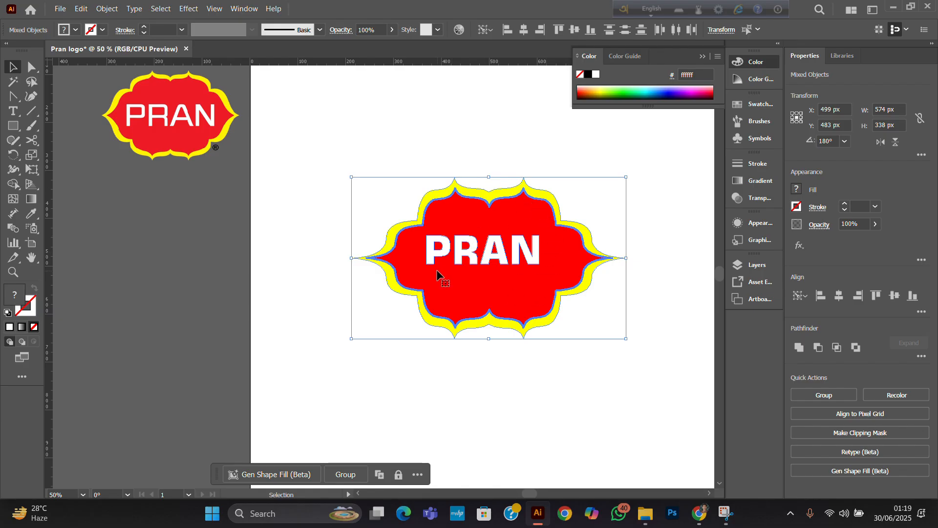
click(838, 295)
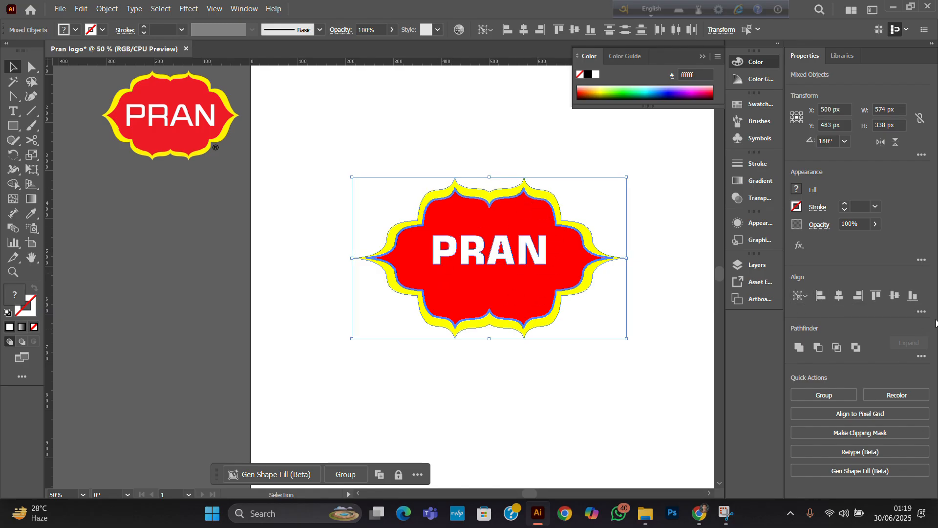
click(895, 295)
click(423, 371)
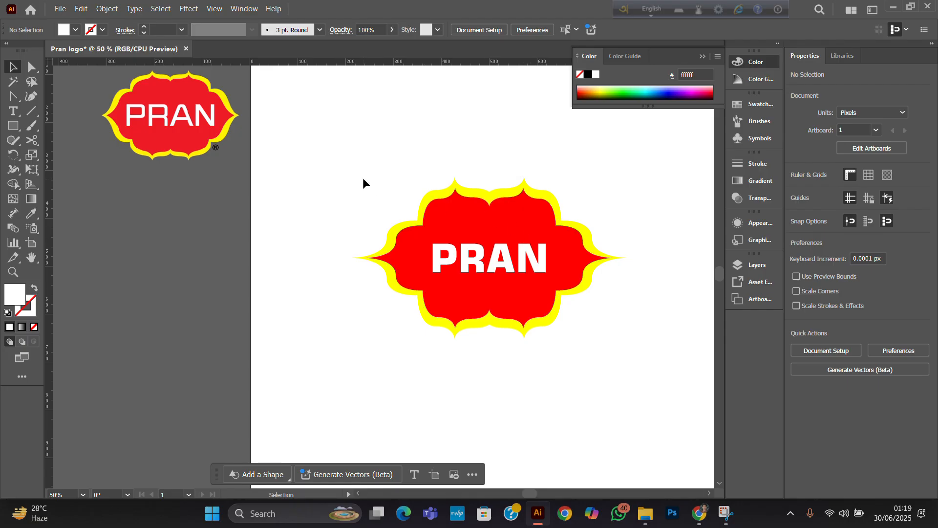
- Try to group the yellow shape, the red shape and the PRAN lettering
drag(312, 151, 574, 325)
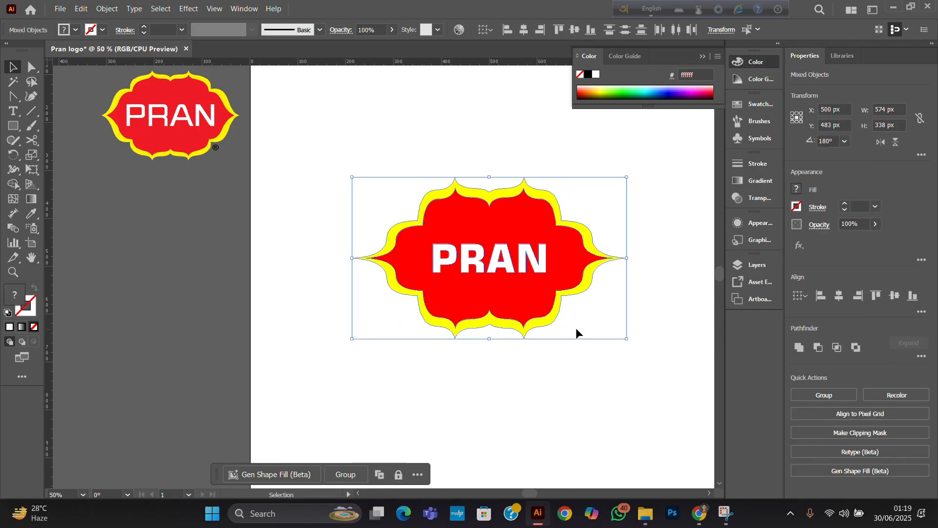
key(a)
key(v)
key(ctrl+g)
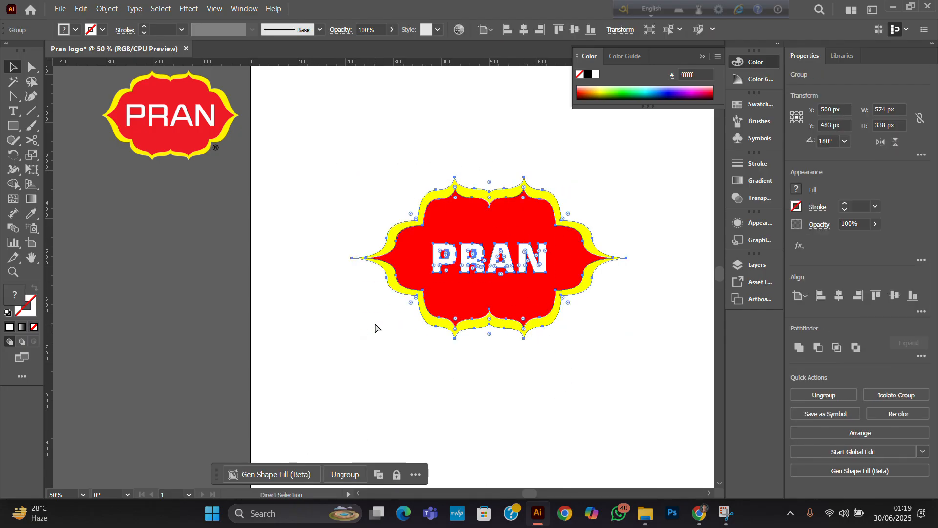
click(584, 372)
- Enlarge the PRAN lettering proportionally from its centre so it fills most of the red area's width, and deselect it
click(475, 262)
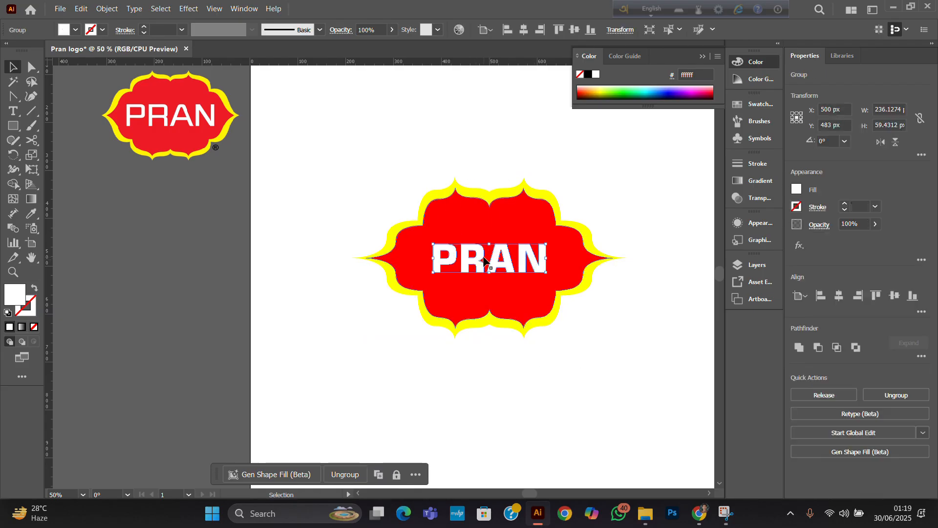
drag(548, 257, 565, 258)
click(601, 325)
click(560, 272)
click(712, 280)
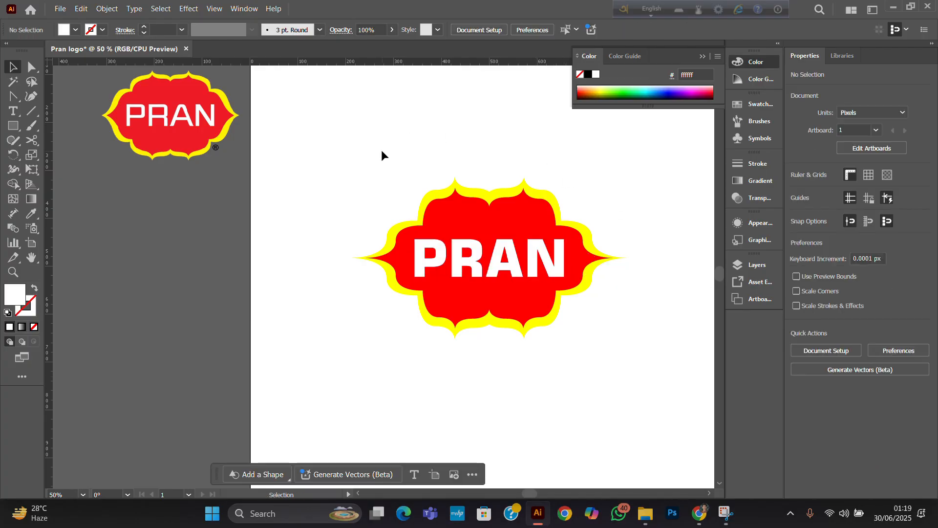
- Group the badge with its lettering and apply a Multiply drop shadow with 75% opacity, 8 px X and Y offsets and 5 px blur
drag(347, 161, 625, 380)
key(a)
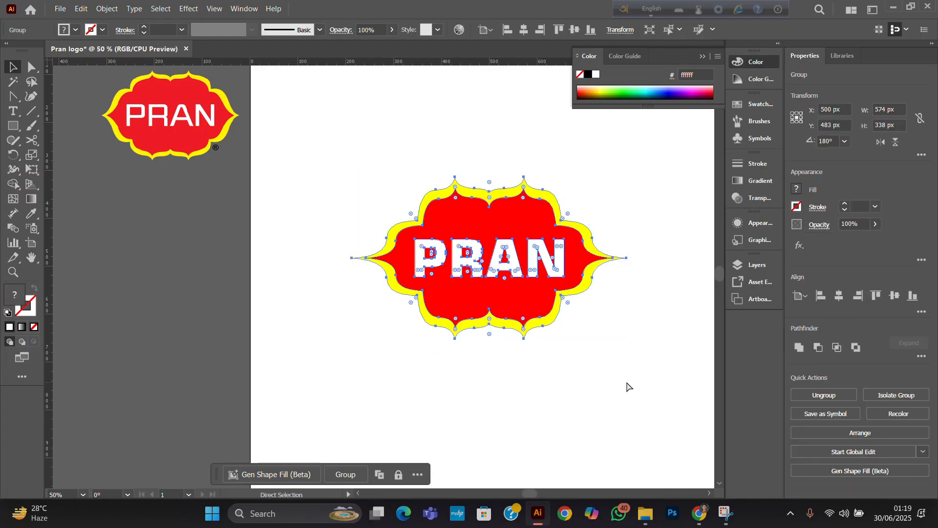
key(v)
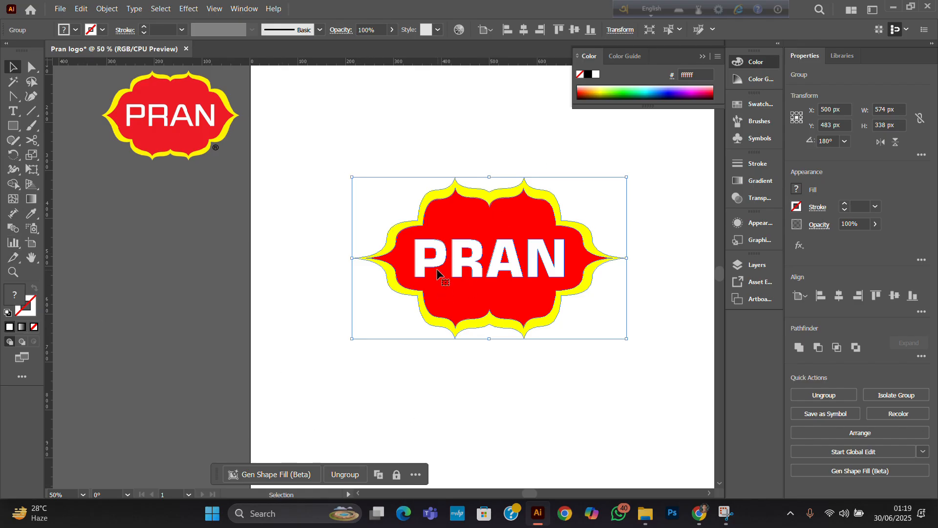
click(189, 8)
mouse_move(273, 166)
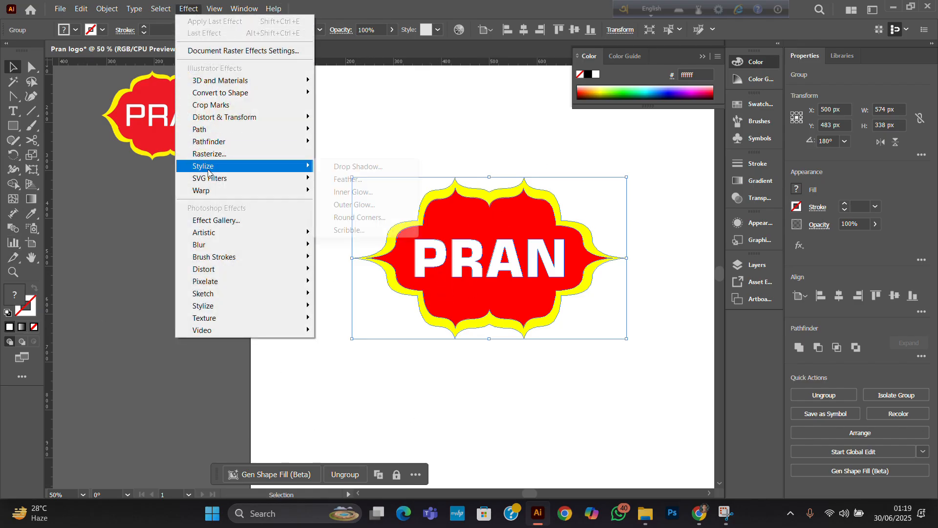
click(358, 166)
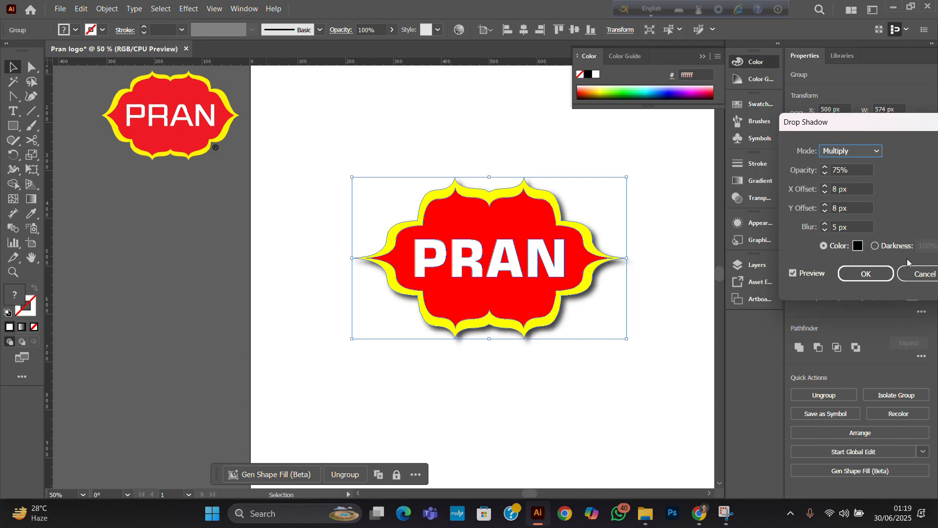
click(858, 275)
- Draw a 1000 × 1000 px rectangle covering the entire artboard
key(ctrl+minus)
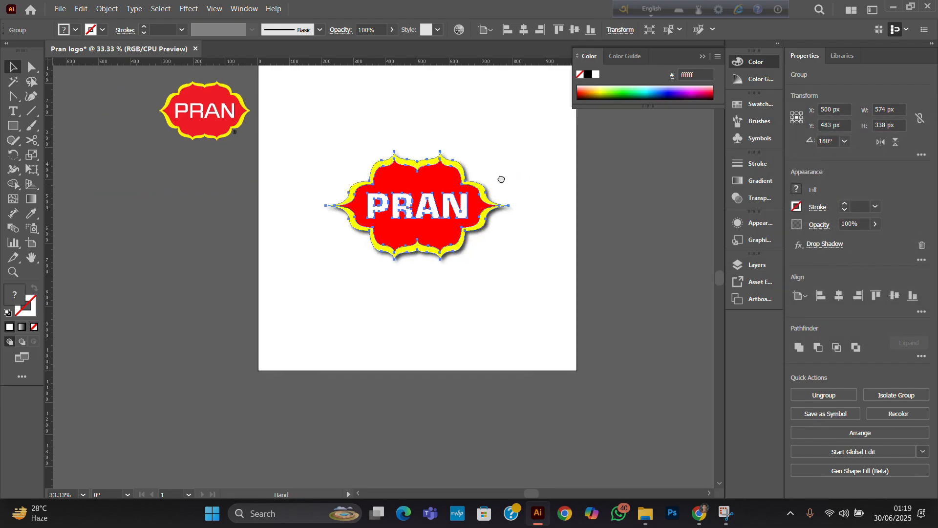
scroll(331, 280, up, 1)
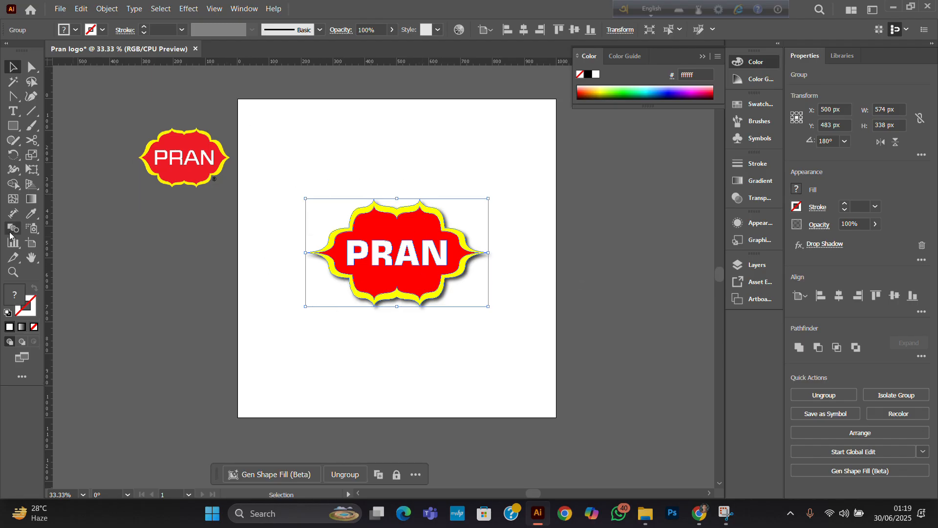
click(12, 125)
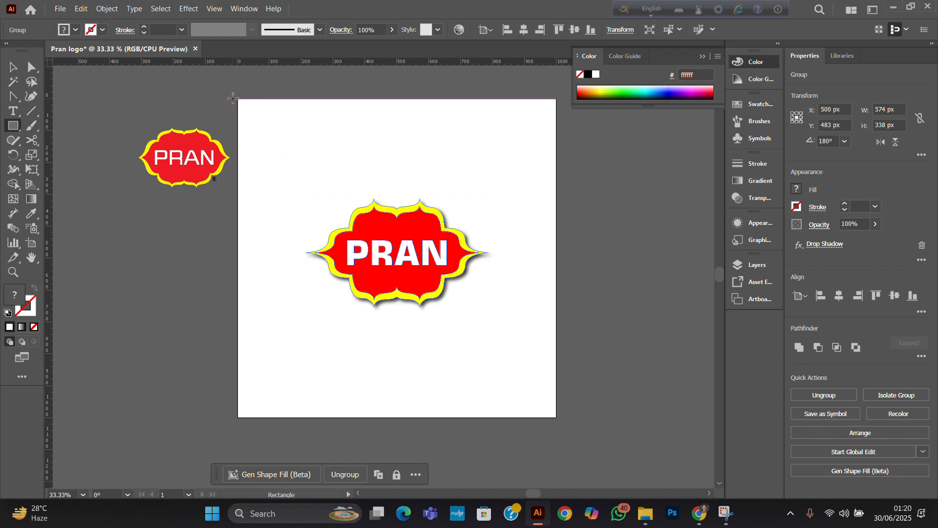
drag(238, 99, 557, 417)
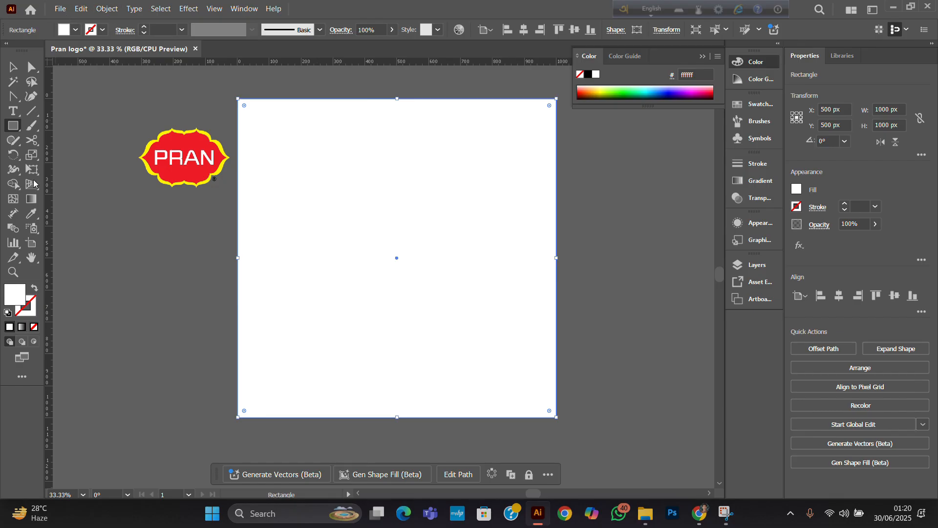
- Fill the artboard-sized rectangle with teal, colour 1ebcb8
double_click(23, 297)
click(596, 199)
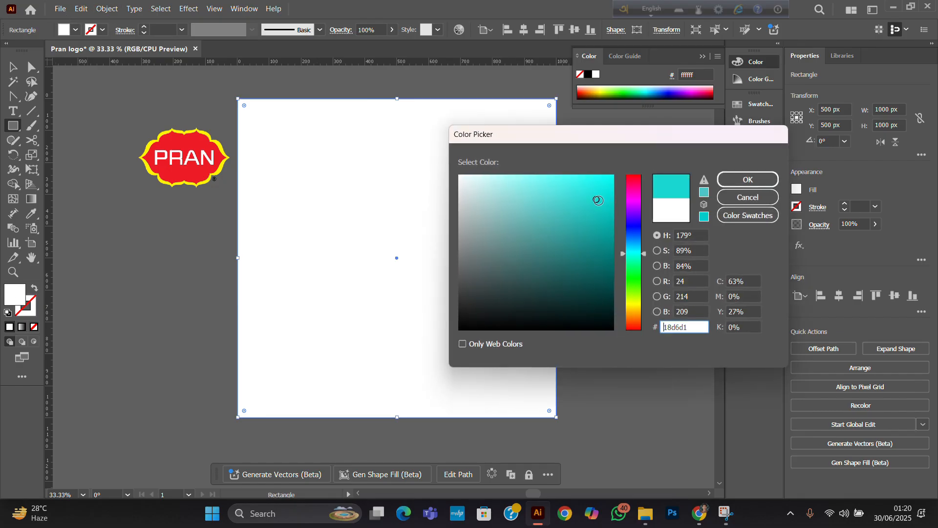
click(590, 214)
click(748, 180)
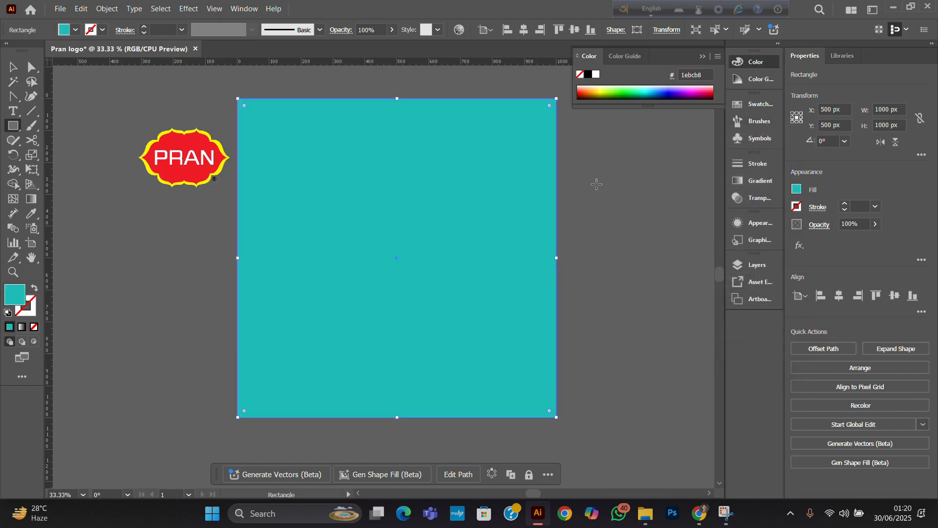
- Brighten the background rectangle's fill to turquoise, colour 2ee5dc, and switch to the Selection tool
double_click(19, 295)
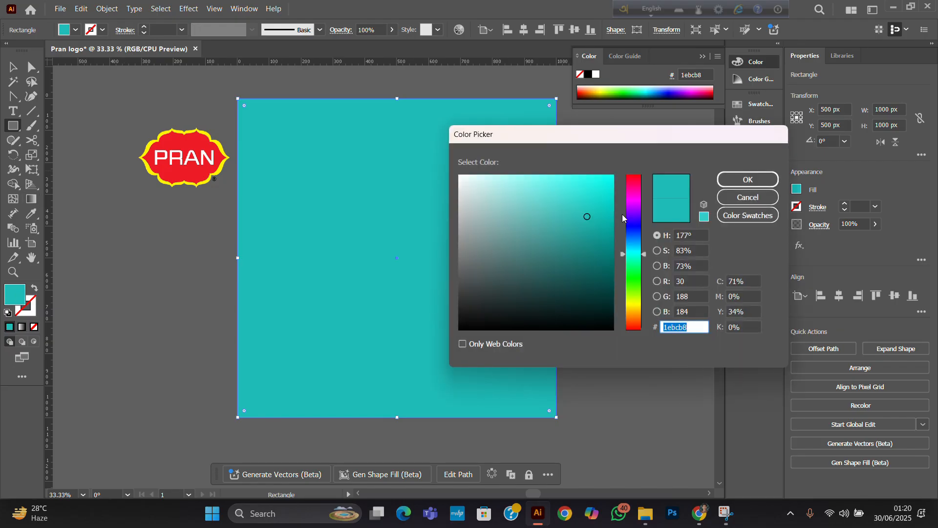
mouse_move(595, 206)
mouse_down()
mouse_move(601, 194)
mouse_move(580, 174)
mouse_move(586, 188)
mouse_up()
click(747, 179)
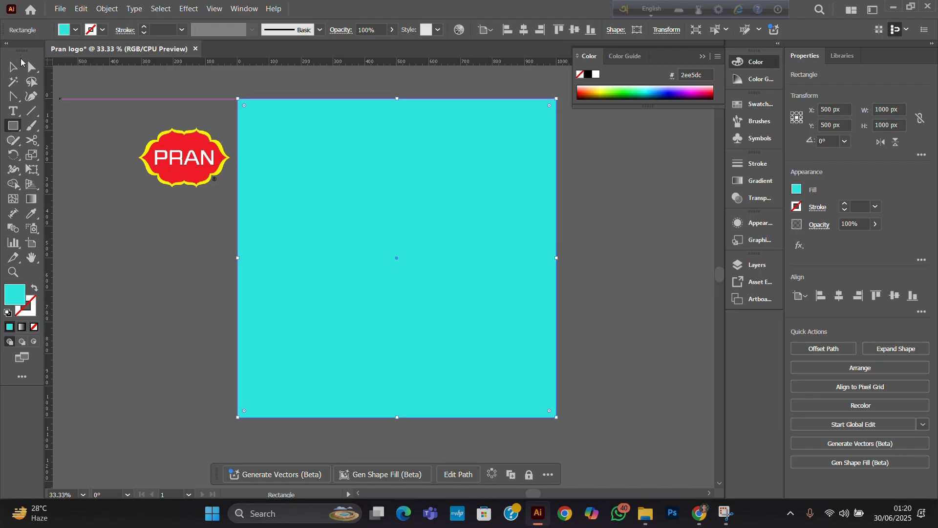
click(30, 67)
click(17, 68)
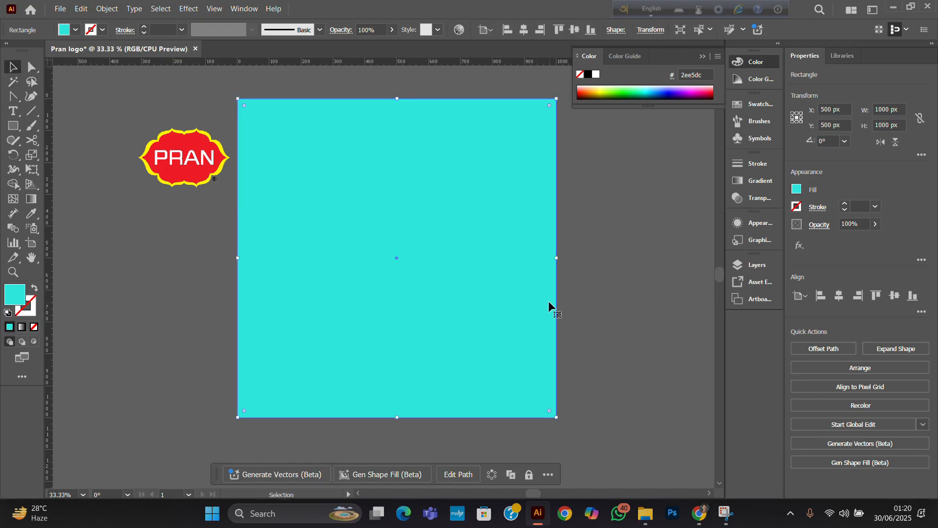
key(ctrl)
key(ctrl+v)
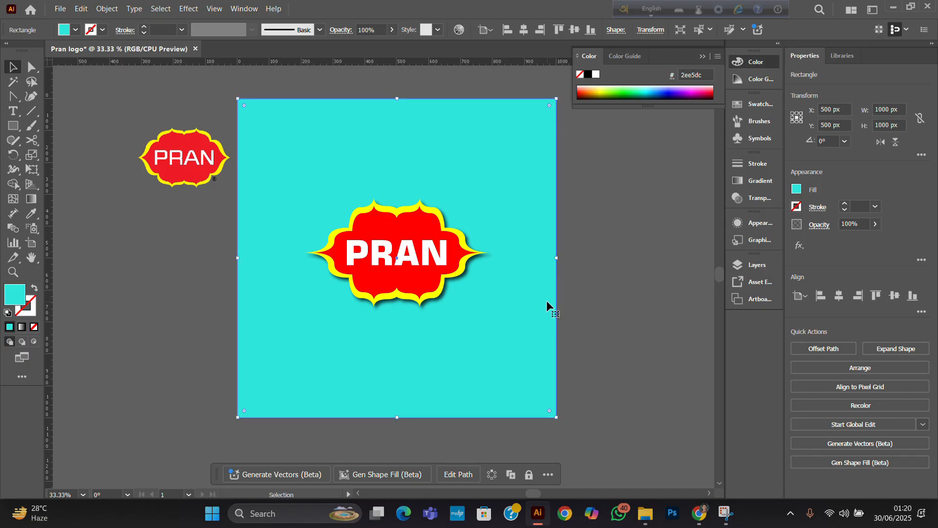
key(ctrl+z)
- Send the turquoise background rectangle to the back, behind the badge artwork, and deselect it
right_click(506, 277)
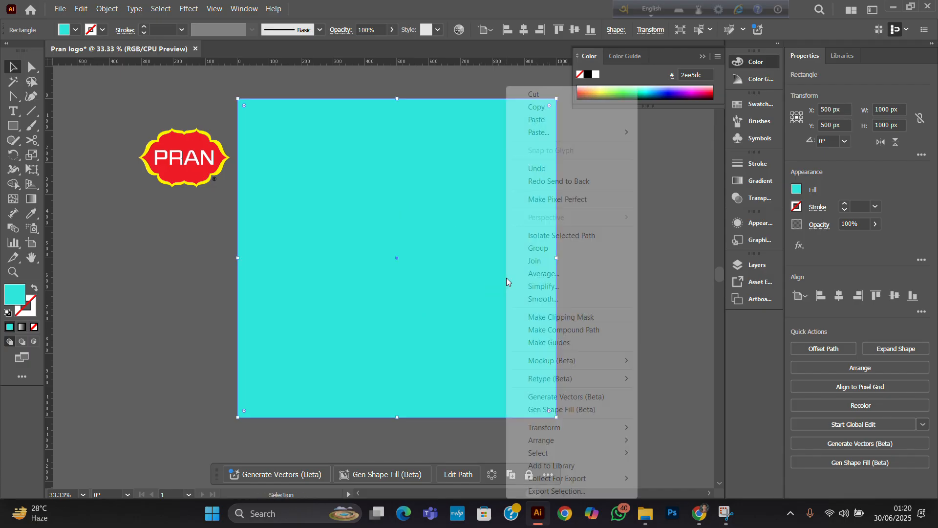
mouse_move(548, 440)
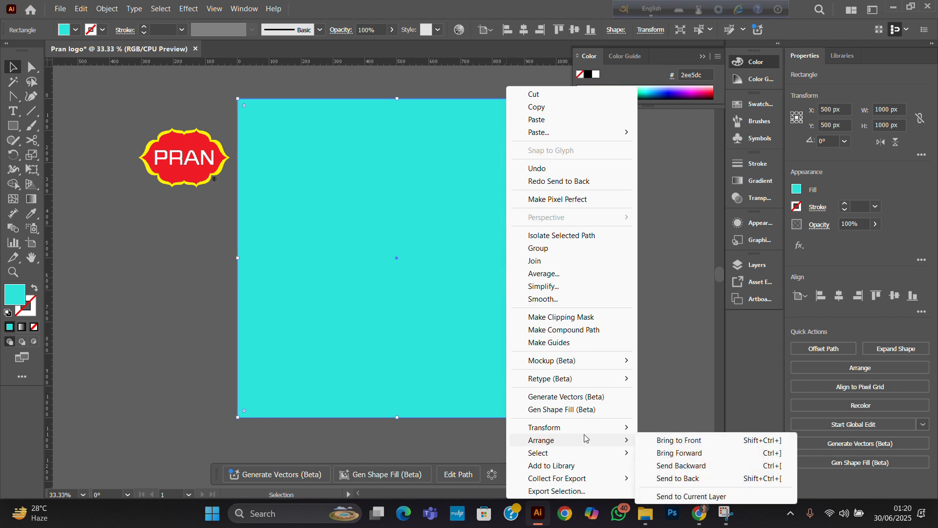
click(659, 479)
click(623, 281)
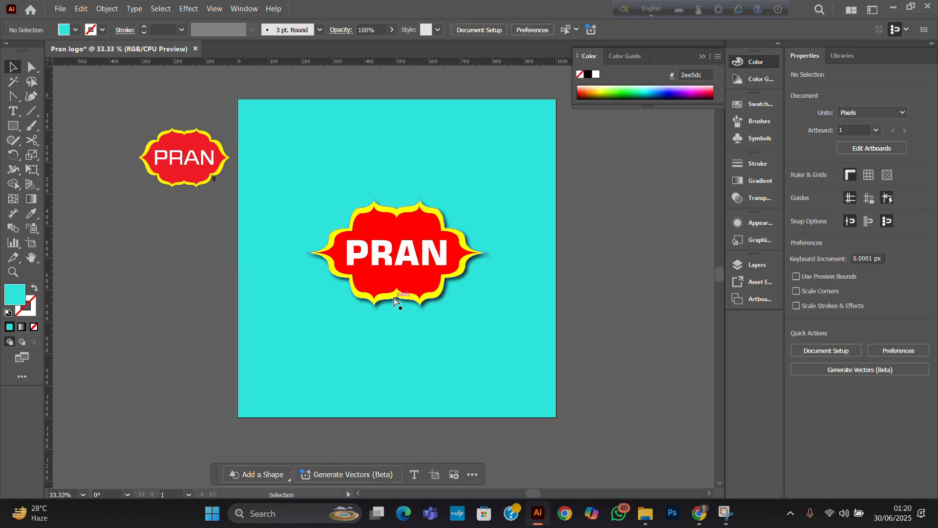
scroll(394, 303, up, 1)
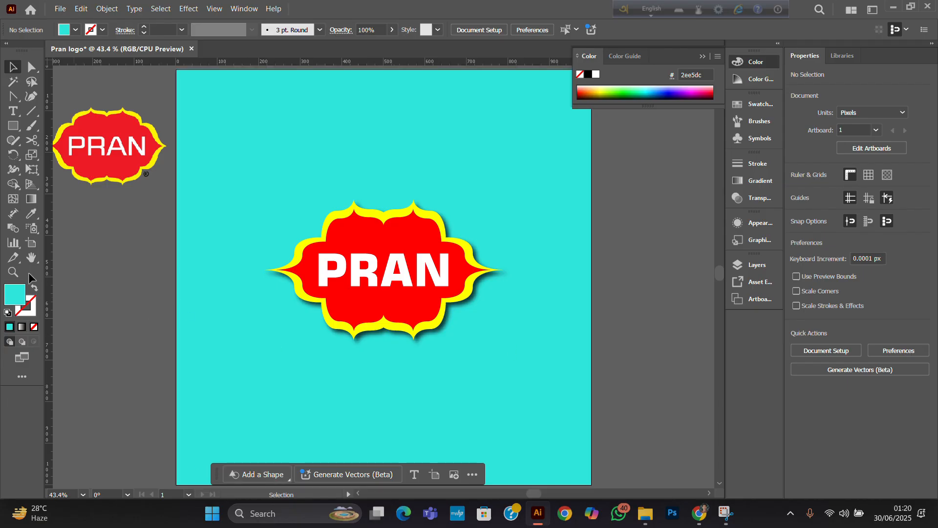
- Save the finished logo document, bringing up the Save As dialog
key(ctrl)
key(ctrl+s)
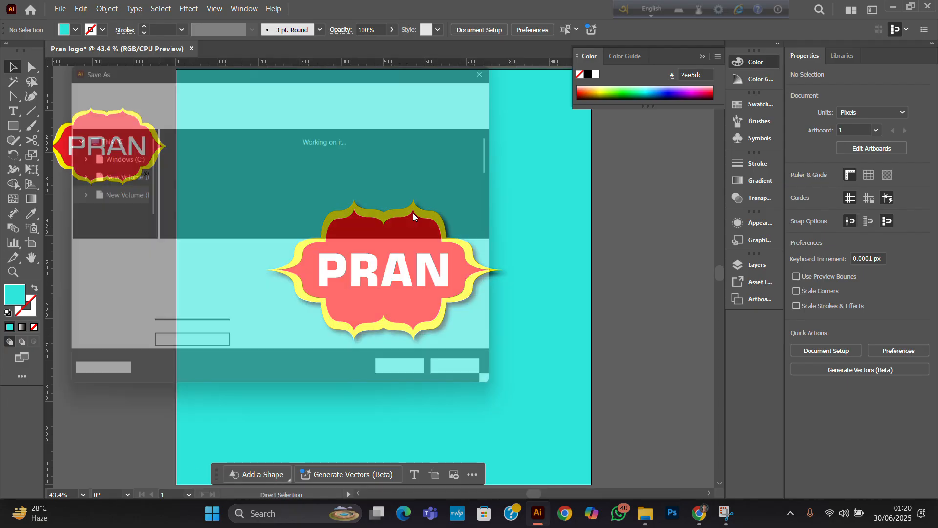